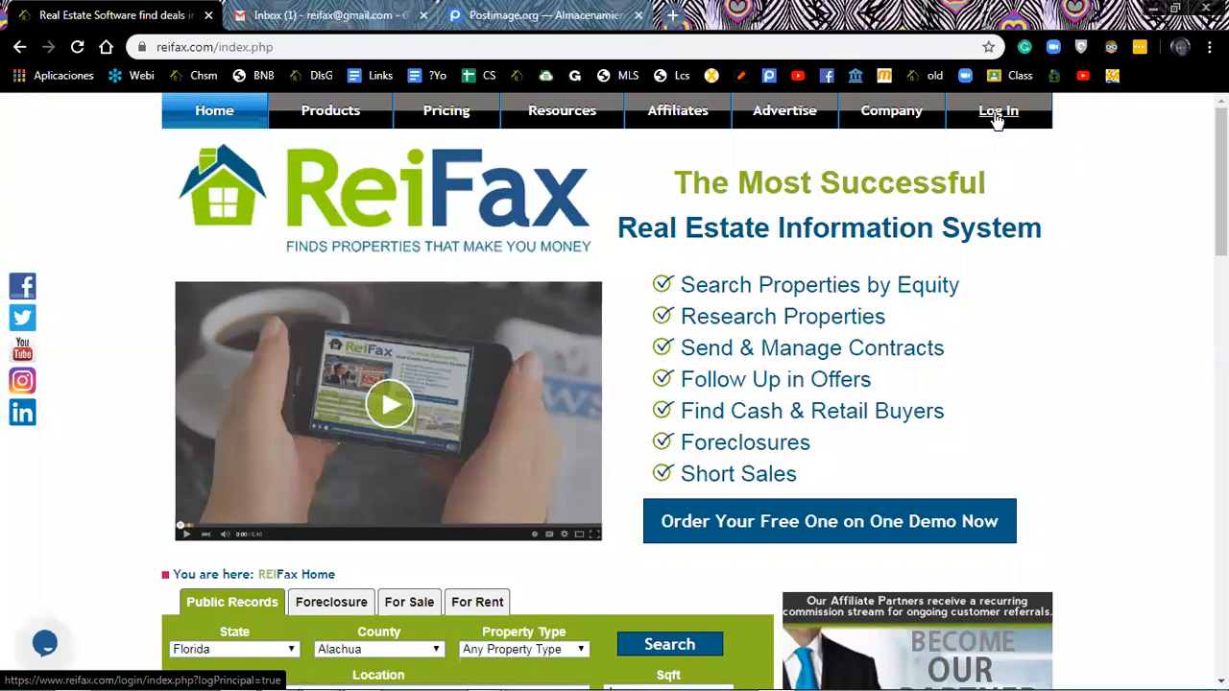
- Log in to the REIFax account from the reifax.com home page to reach the Control Panel
click(997, 115)
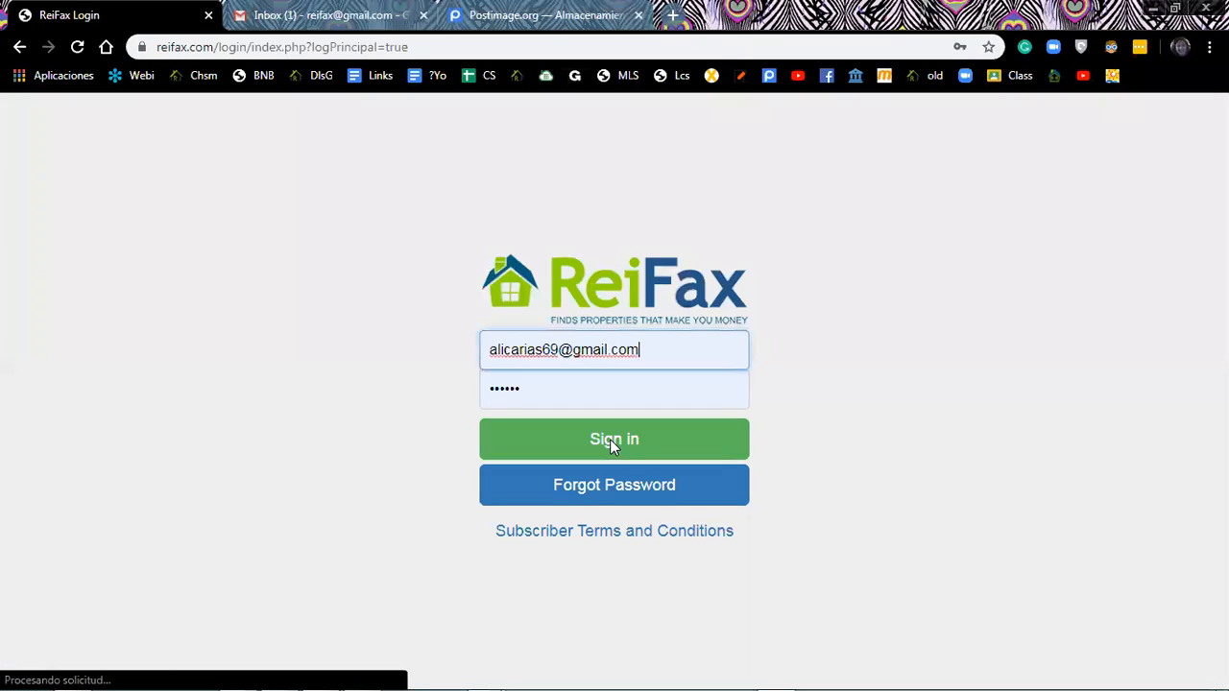
click(609, 439)
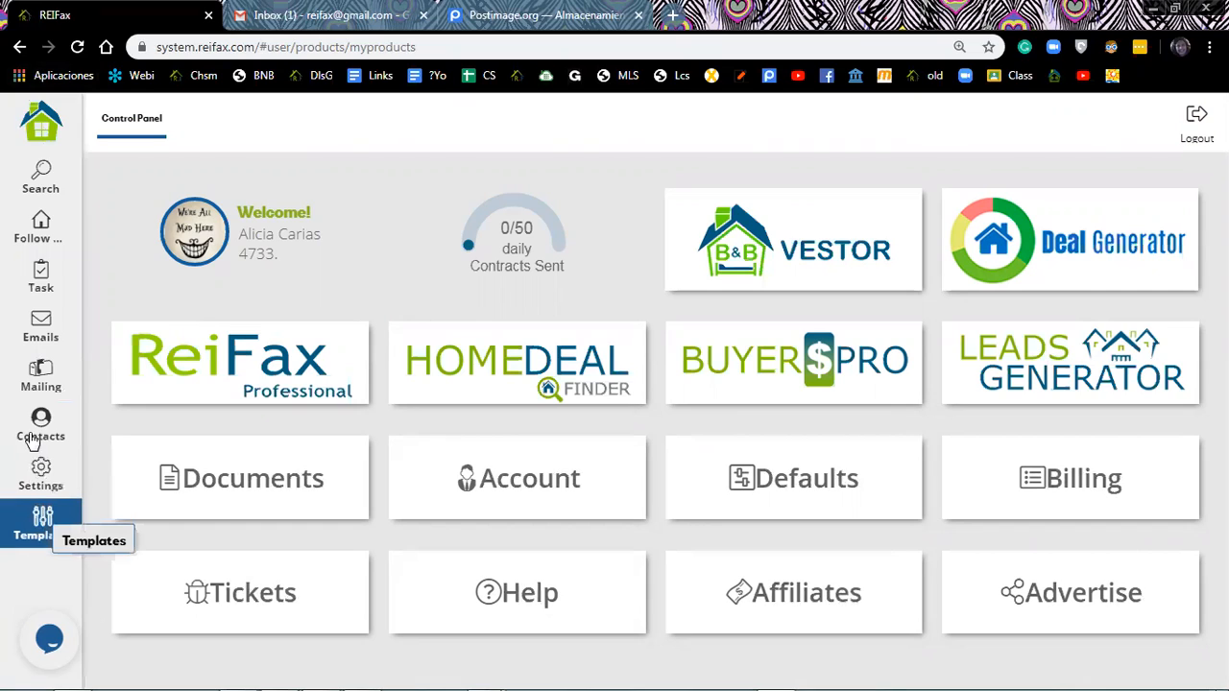
- Open the Templates section from the left sidebar to show the Email Temp. list
click(36, 536)
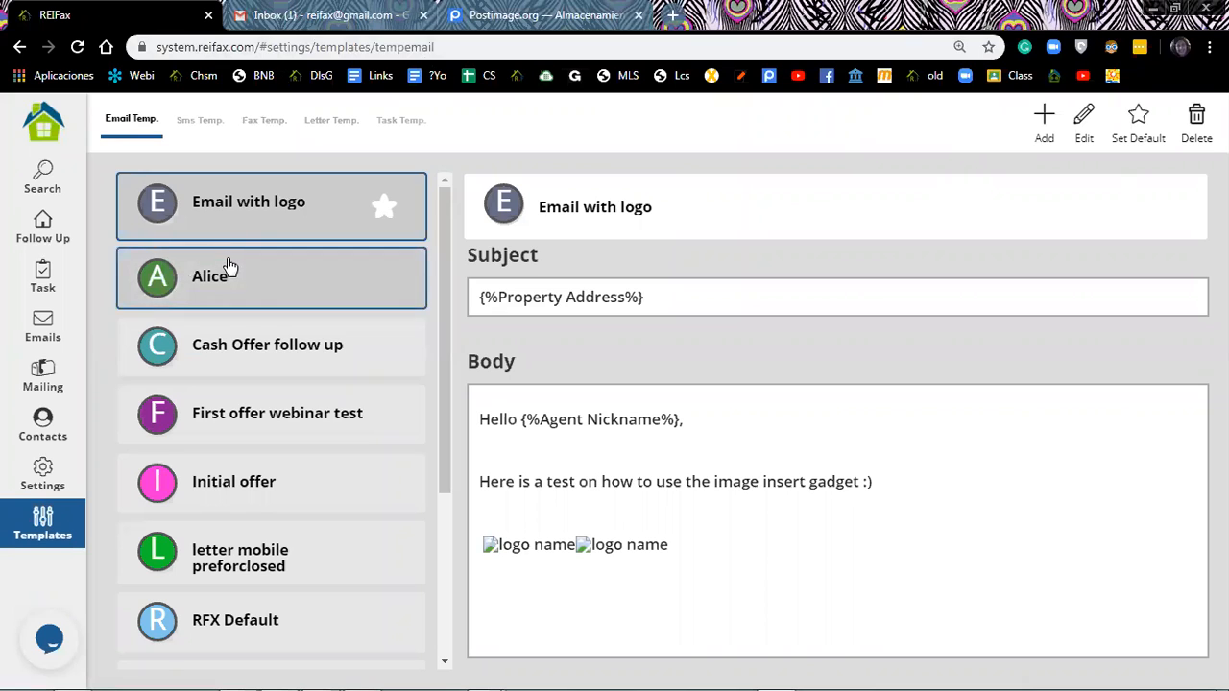
- Preview the RFX Default email template and highlight the property variables in its subject
scroll(230, 274, down, 2)
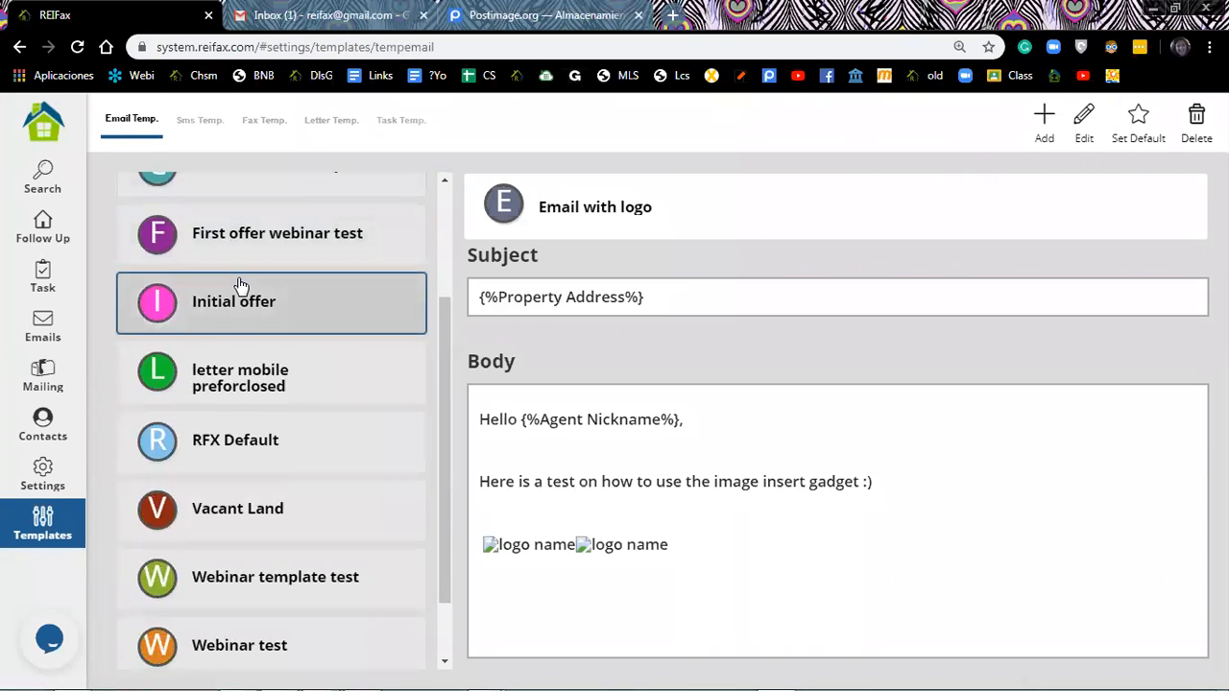
scroll(240, 286, down, 1)
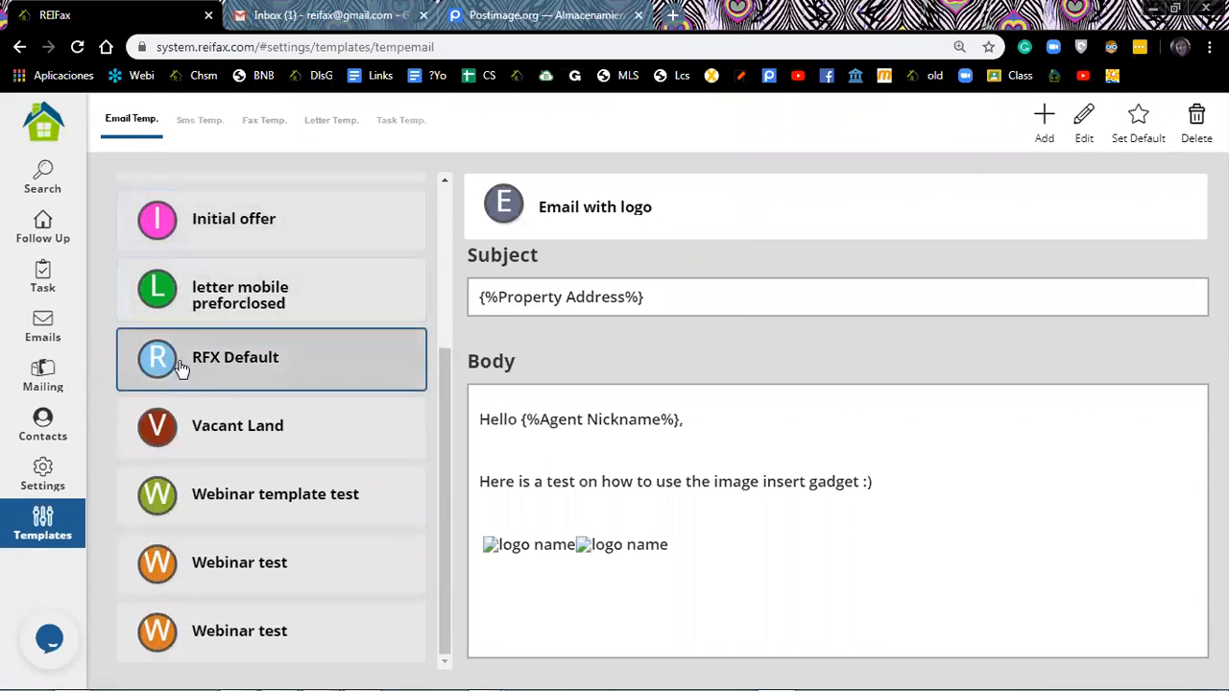
click(243, 370)
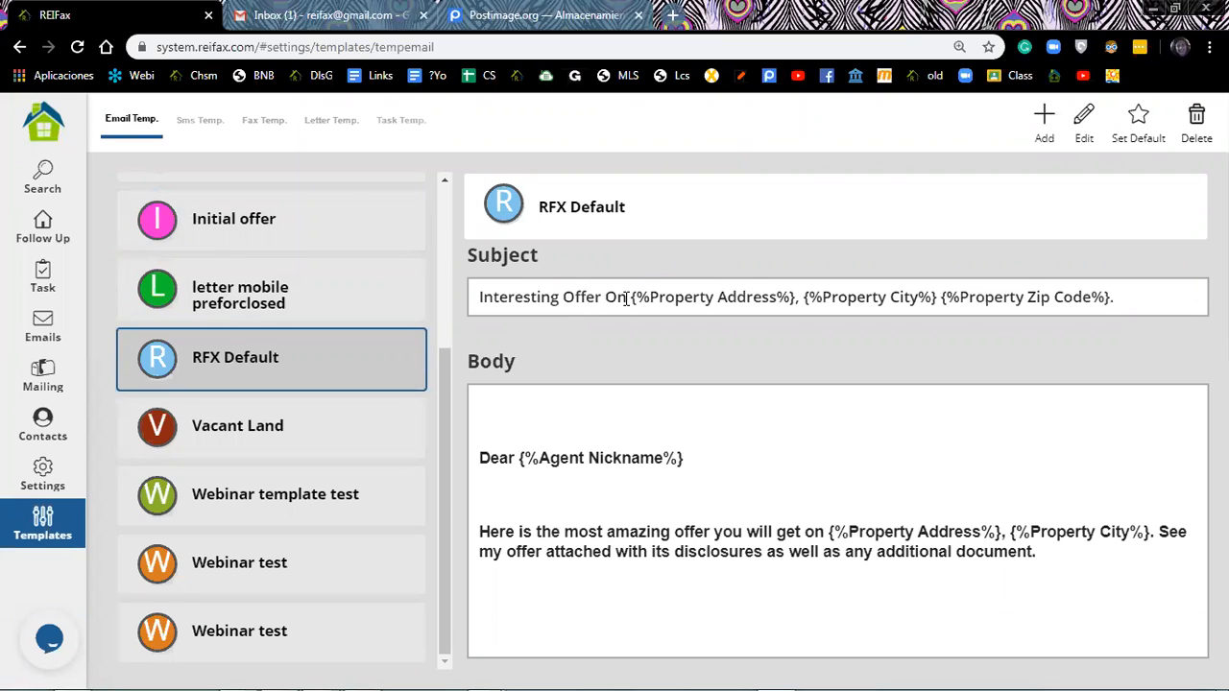
drag(625, 299, 1119, 310)
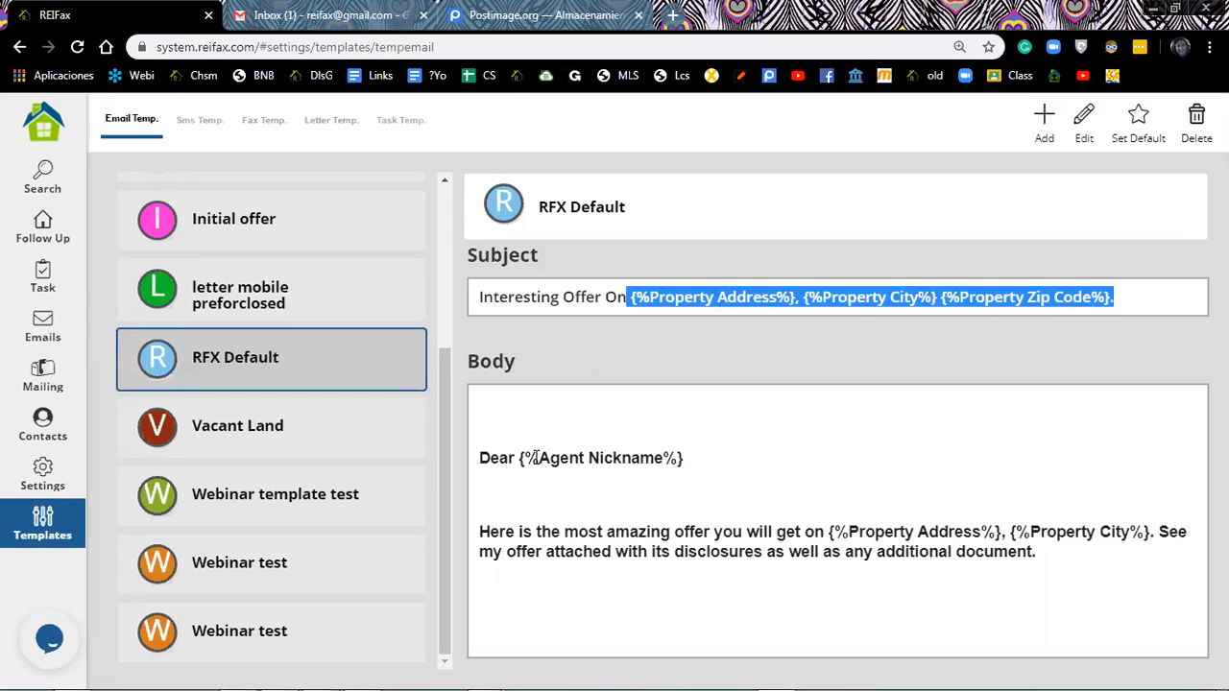
drag(514, 458, 693, 462)
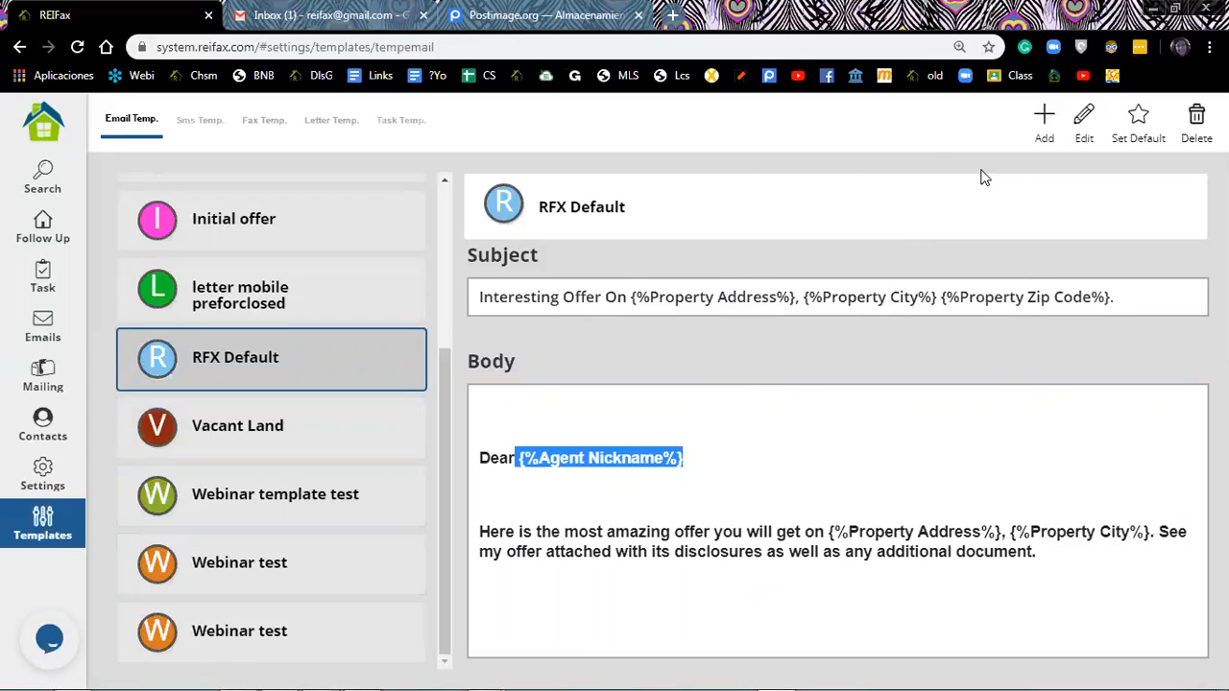
- Start a new email template and check the editor's font (Verdana), 11pt size, and colour options
click(1044, 117)
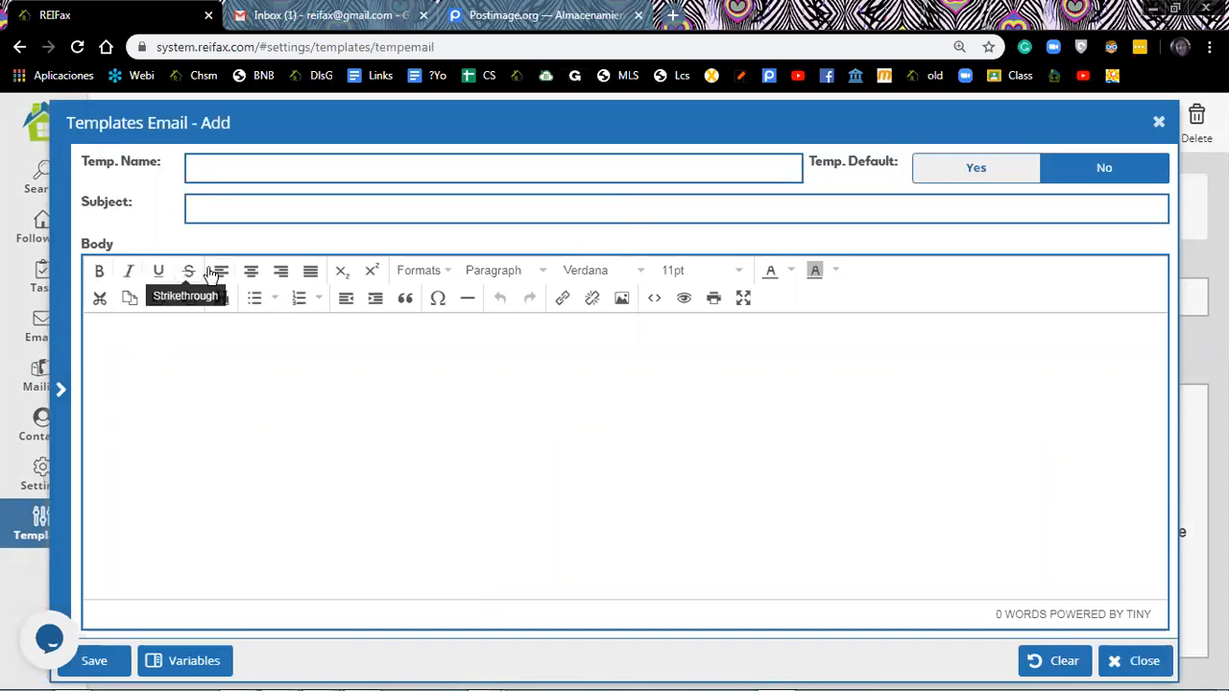
click(639, 271)
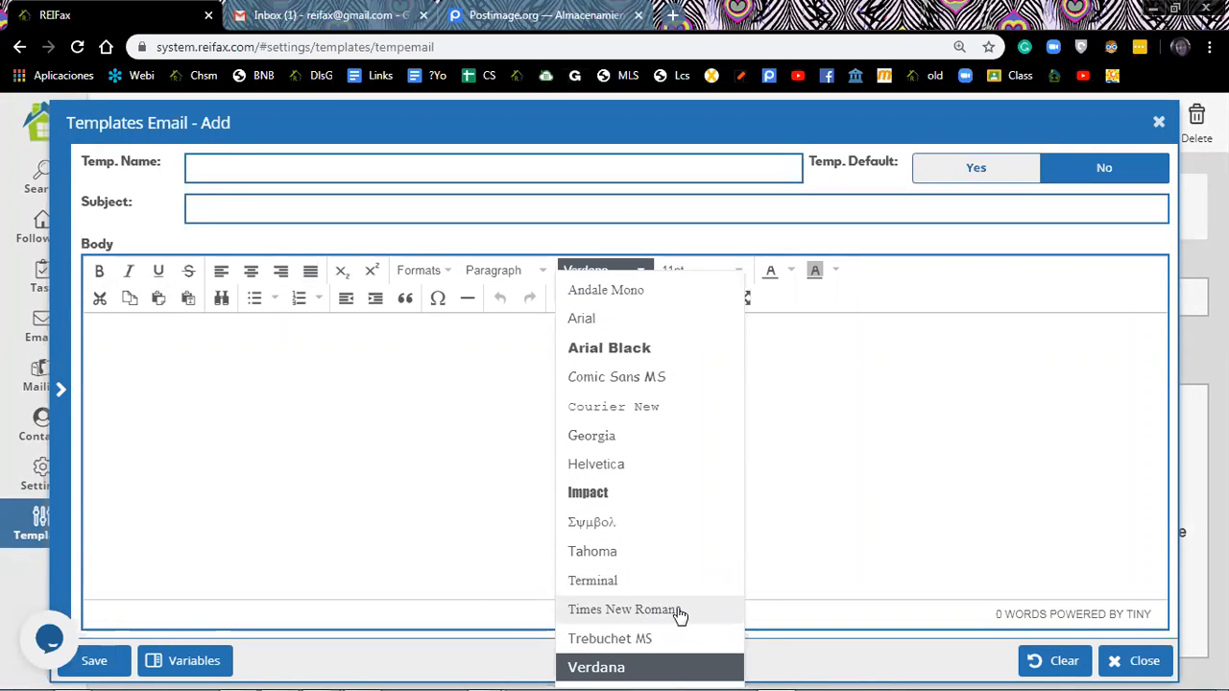
click(787, 458)
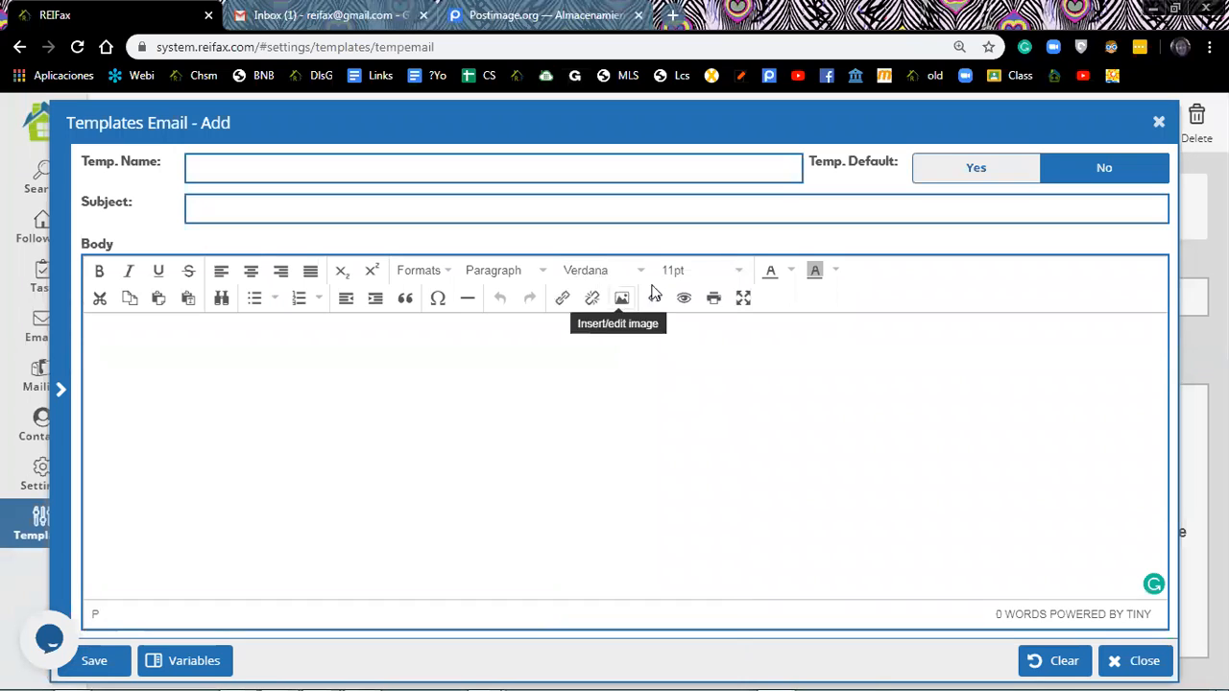
click(736, 271)
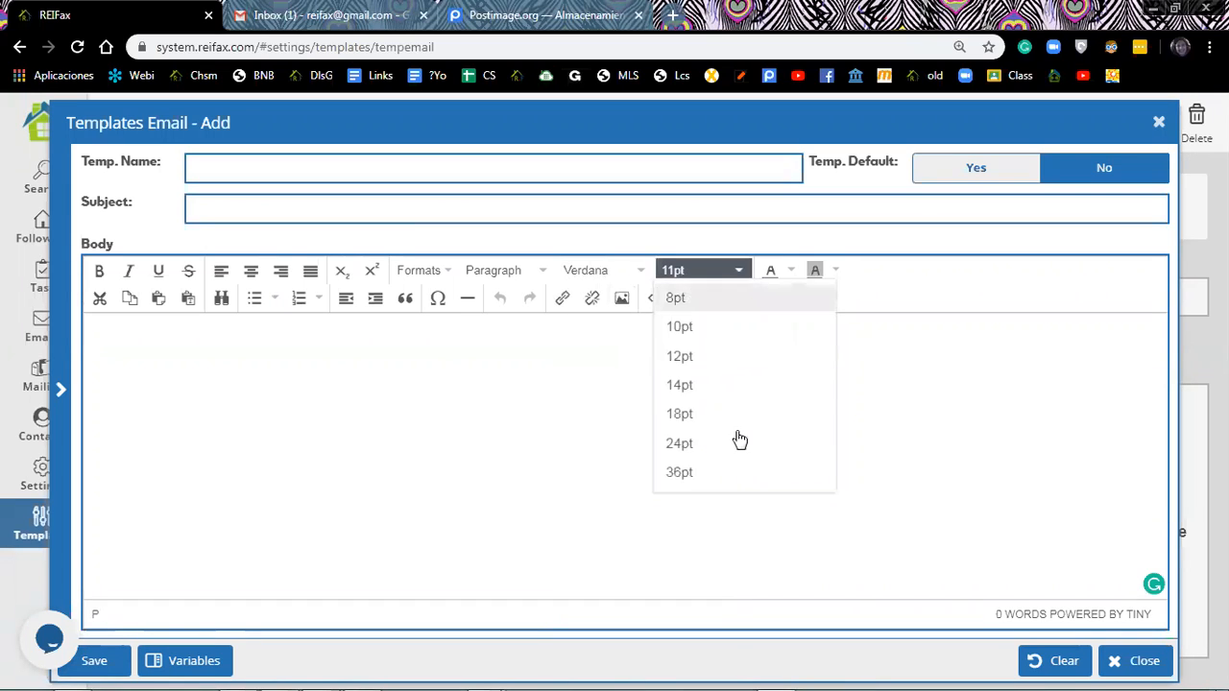
click(795, 274)
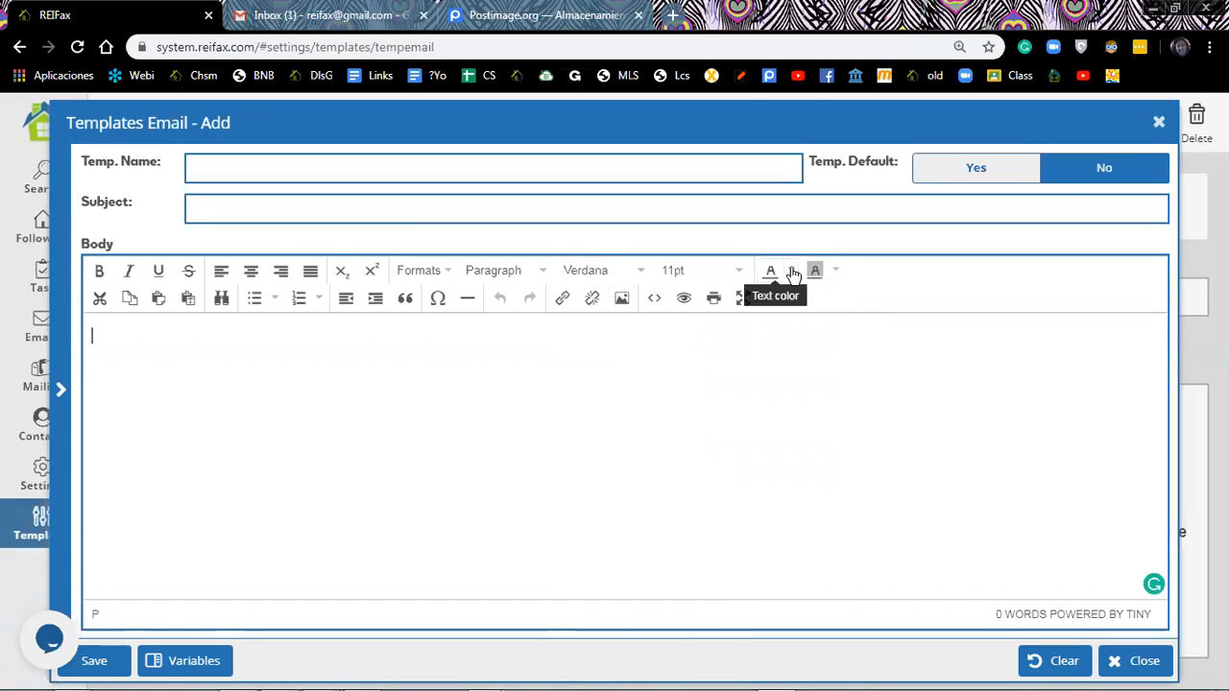
click(793, 275)
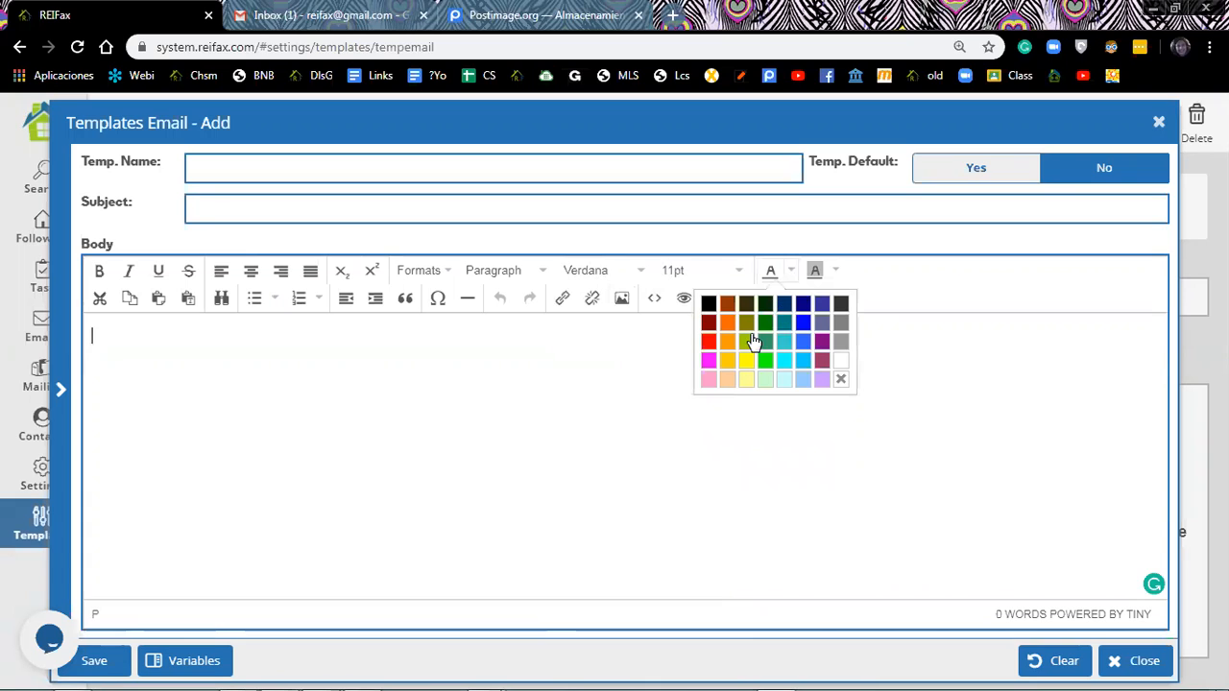
click(836, 273)
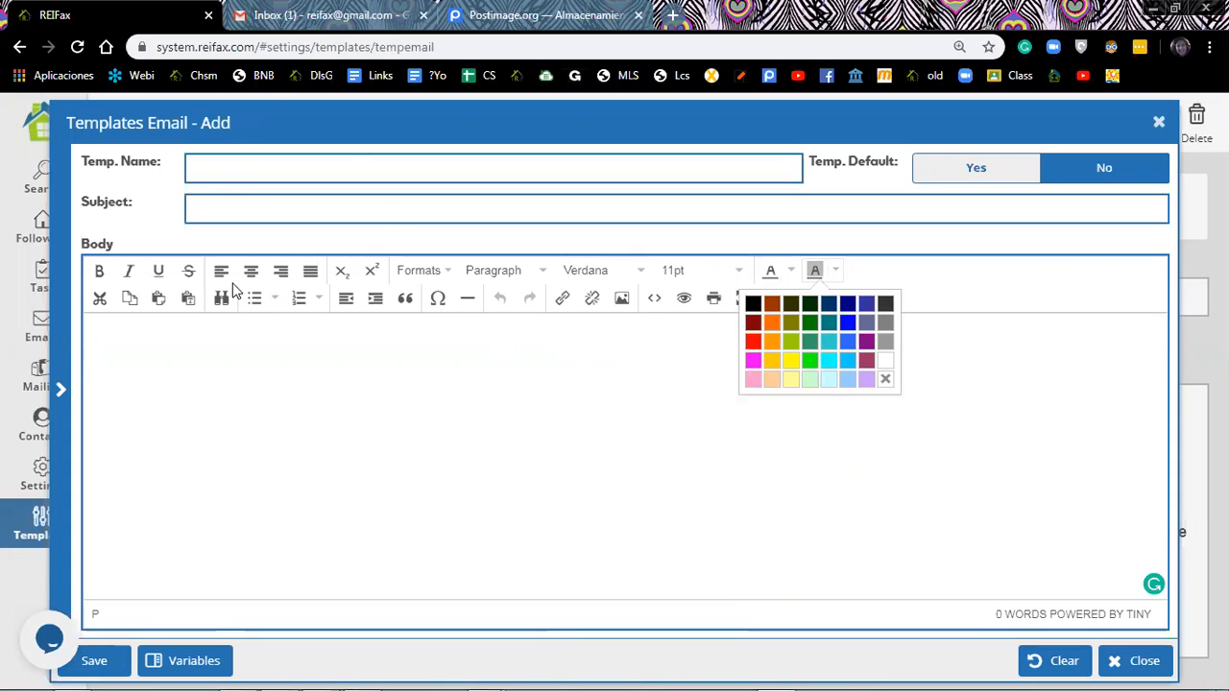
click(207, 170)
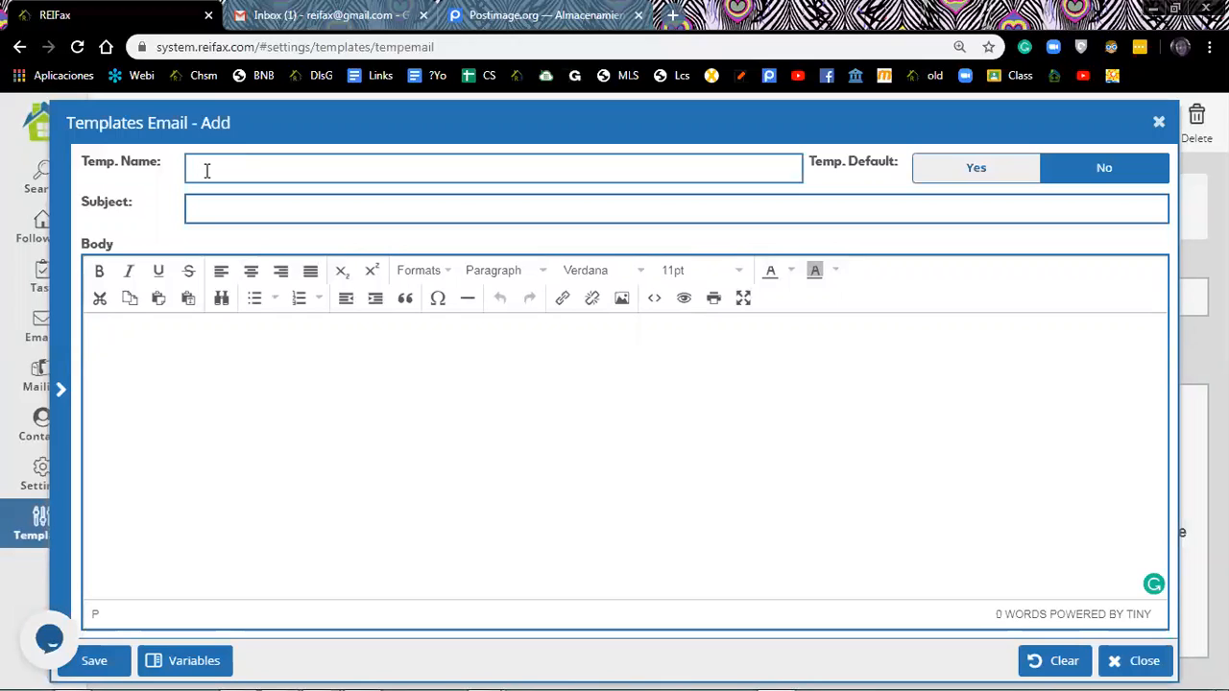
- Enter 'Webinar template test today' as the template name
text(Webinar template)
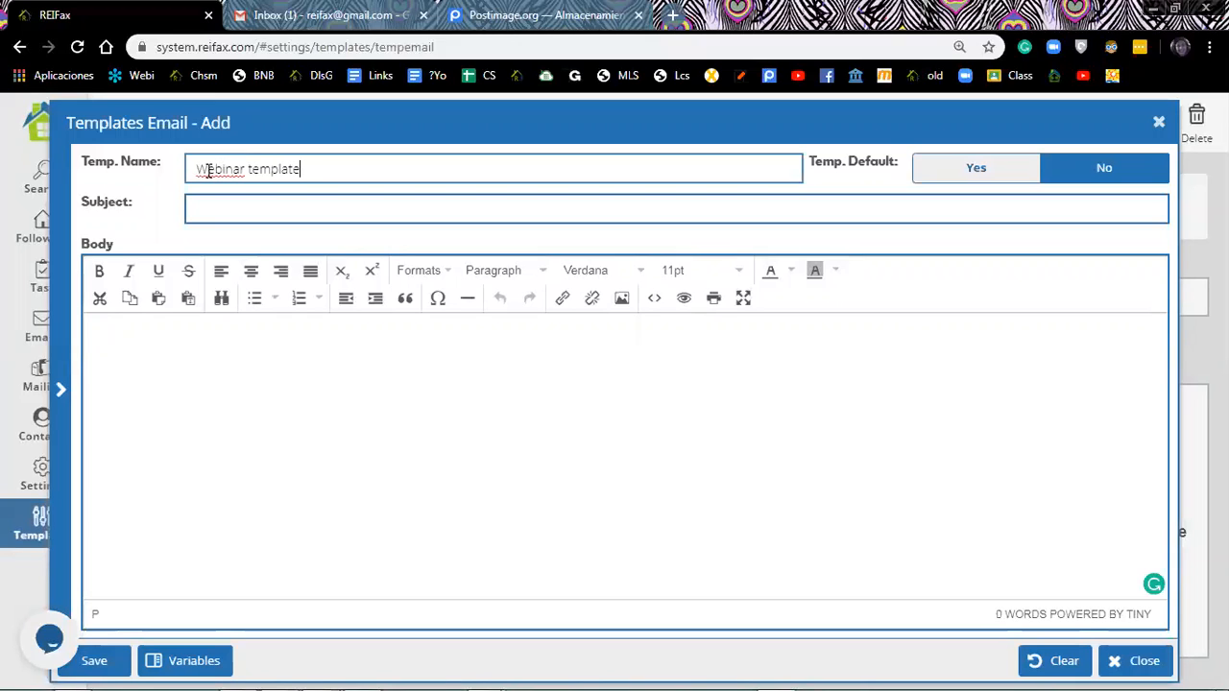
text( test today)
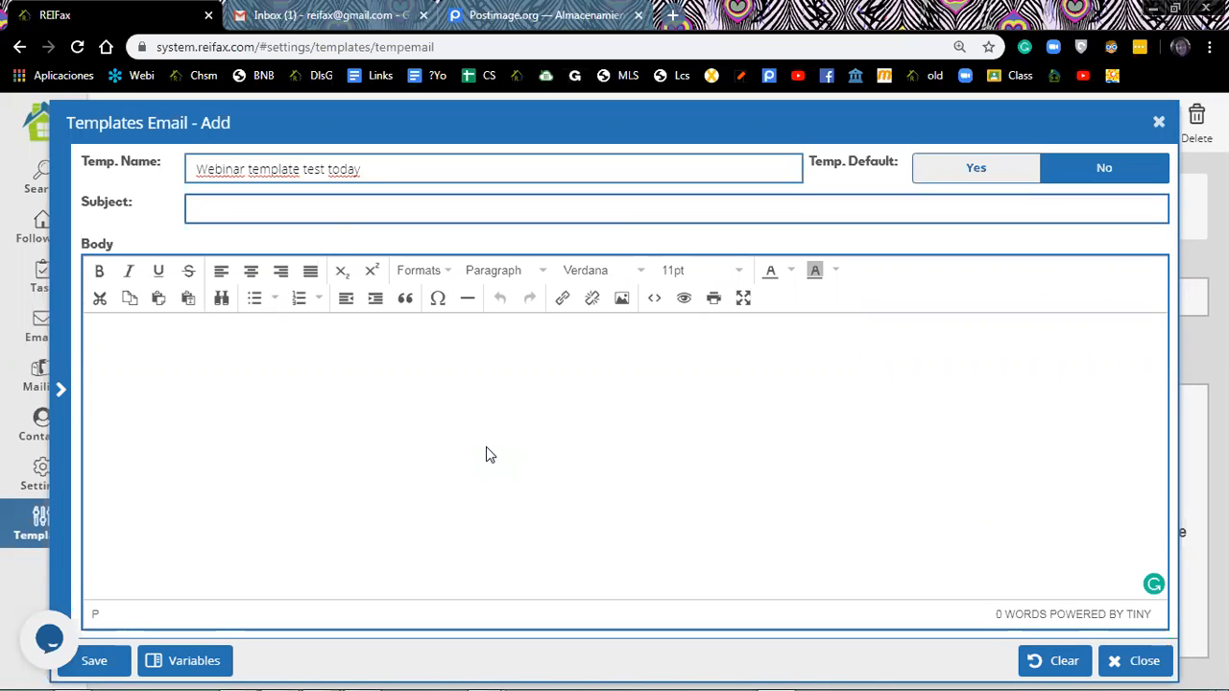
- Choose Yes for Temp. Default to make this the default template
click(975, 173)
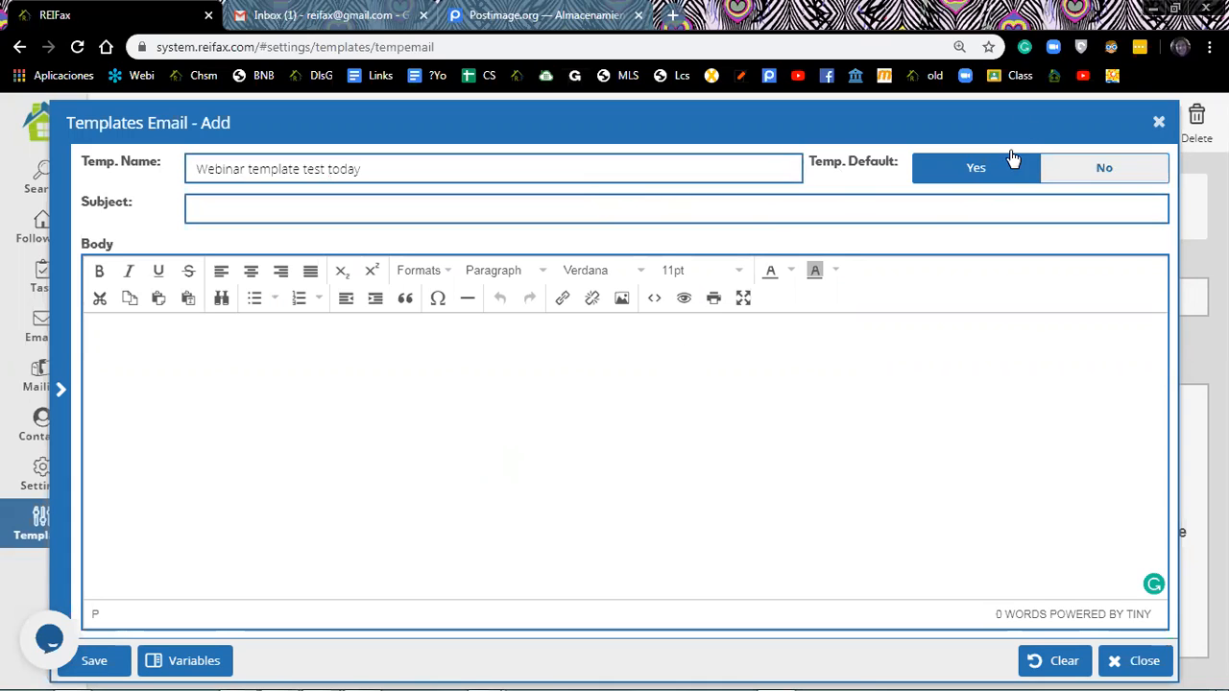
- Put the cursor in the new template's Subject field
click(252, 206)
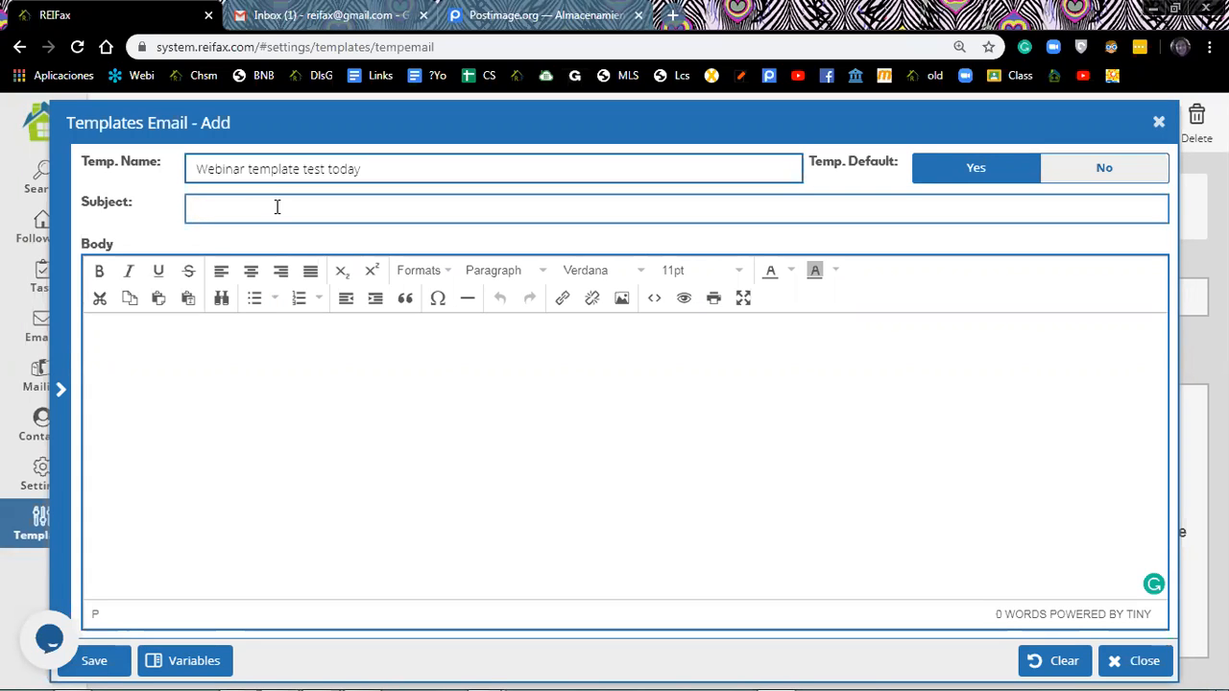
- Enter 'Offer on Property' as the subject and bring up the variables list
text(Offer on Property)
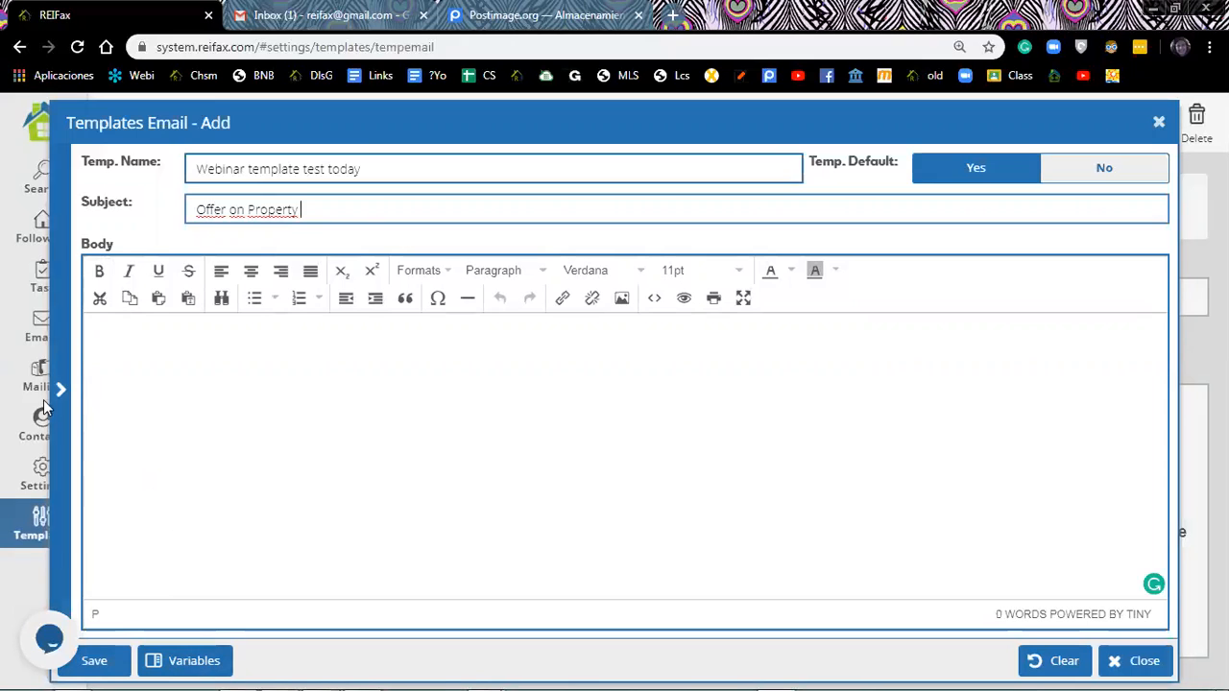
click(193, 662)
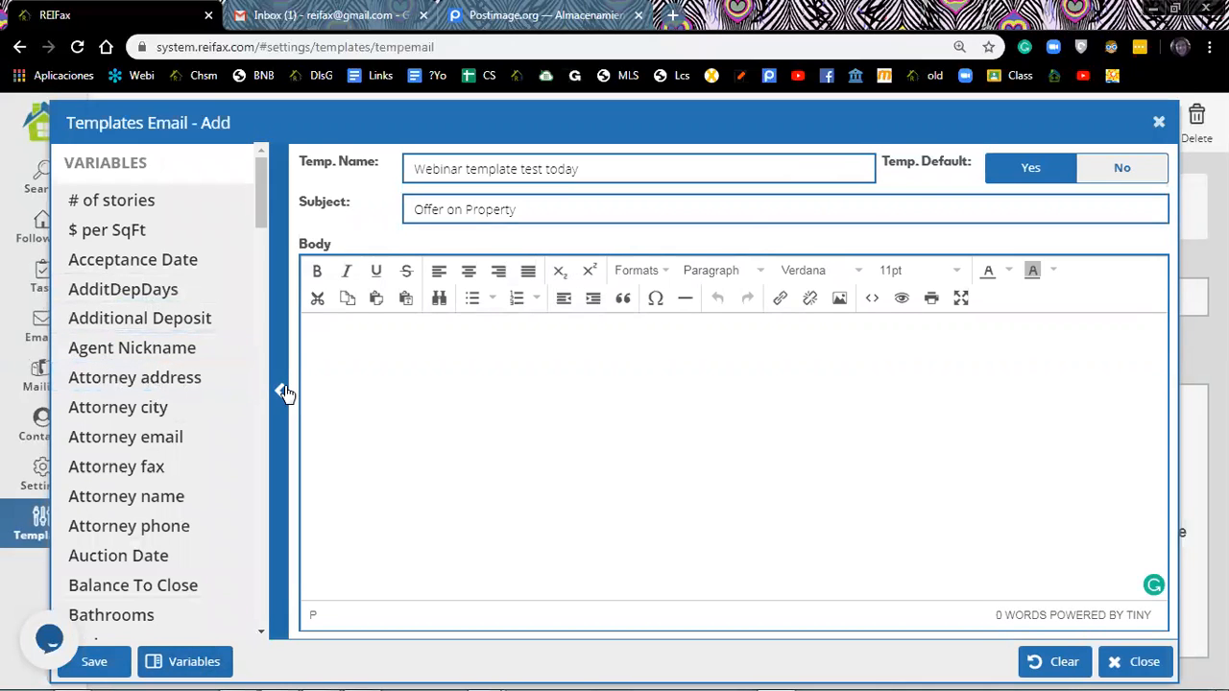
- Collapse and reopen the Variables panel twice, leaving it open beside the body editor
click(283, 393)
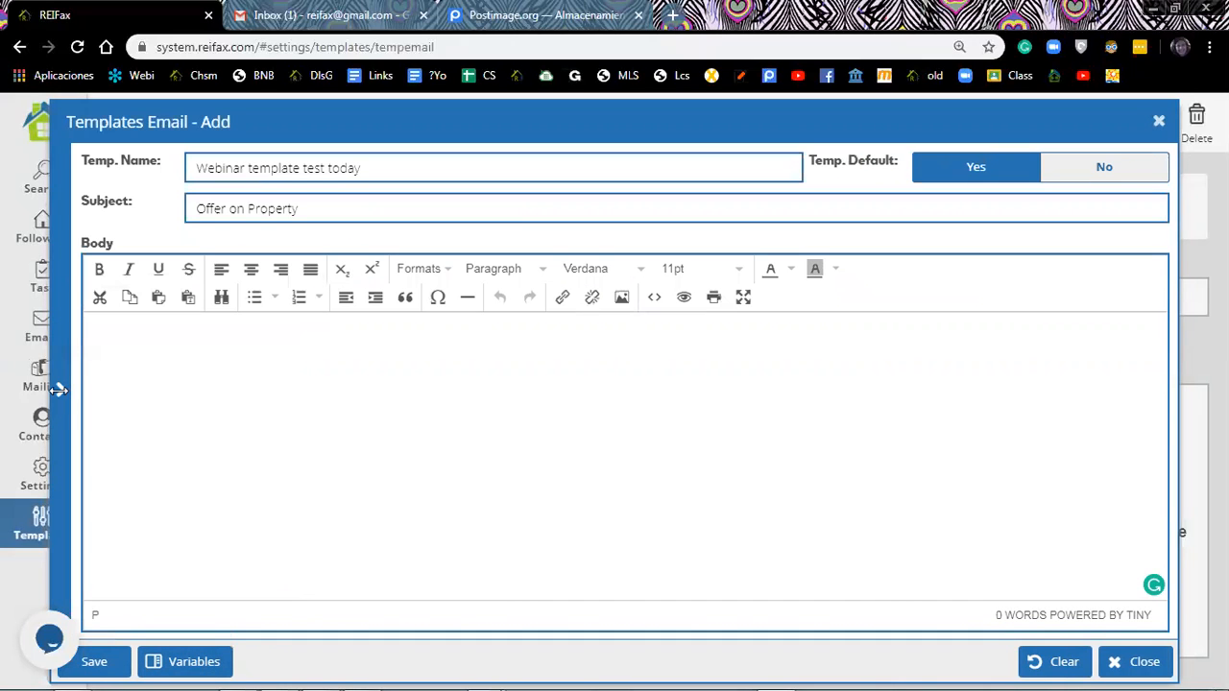
click(58, 388)
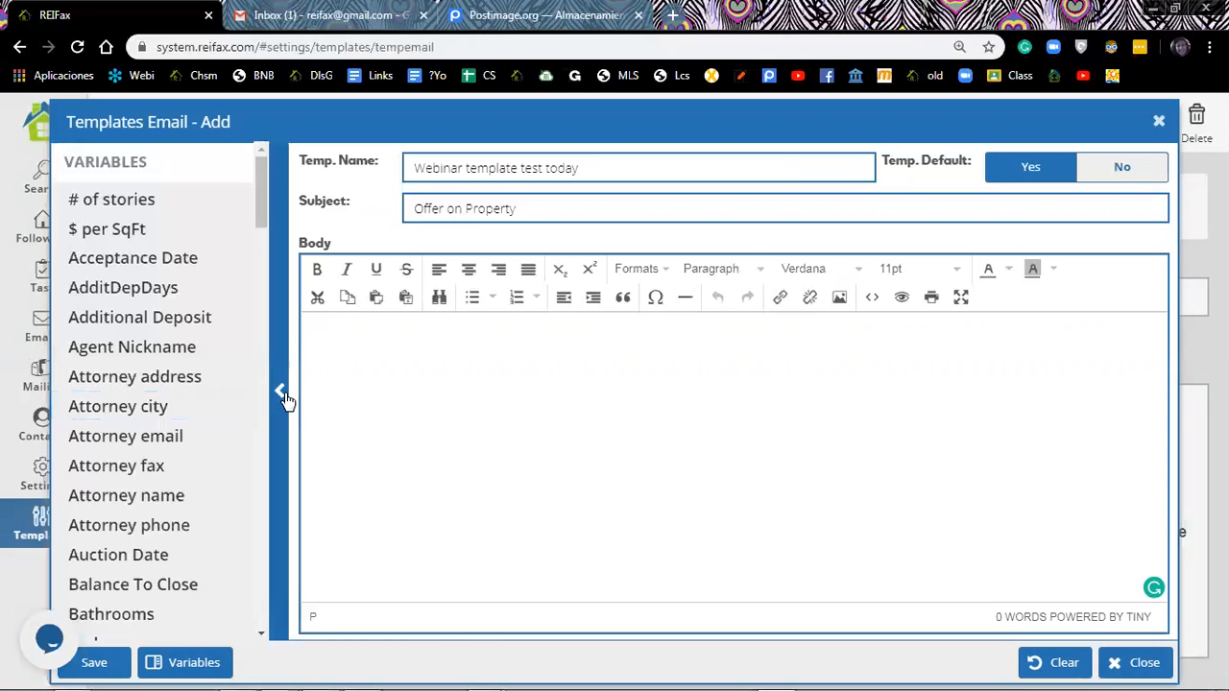
click(282, 394)
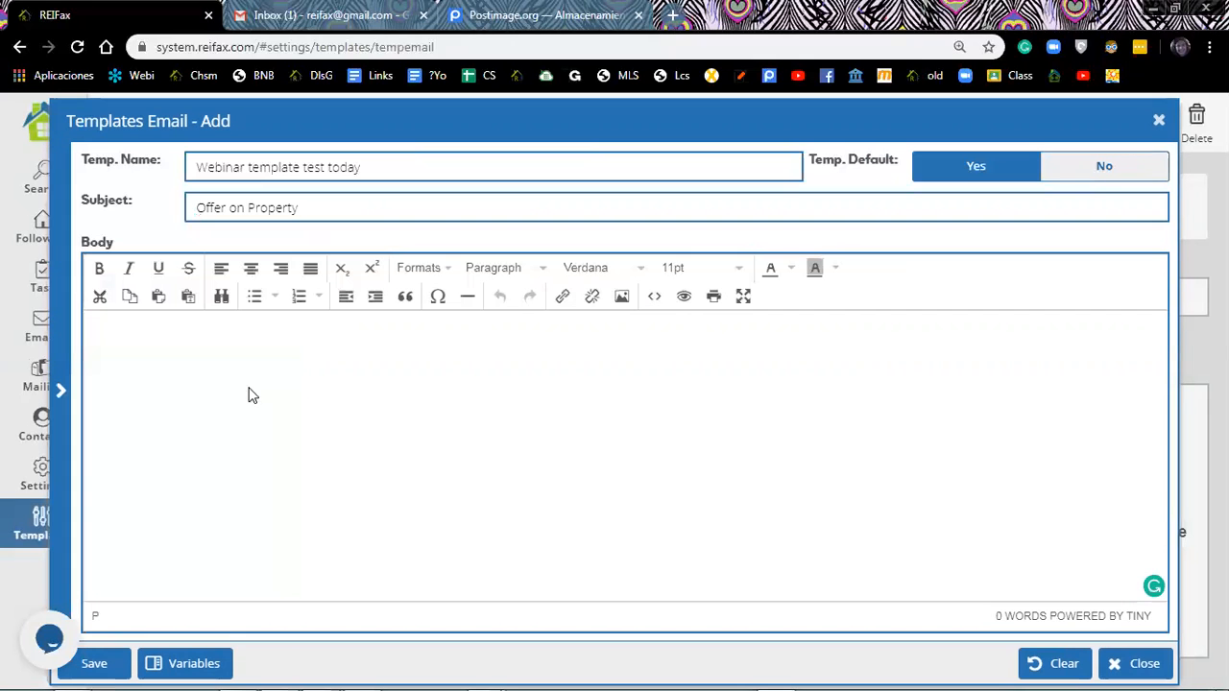
click(59, 390)
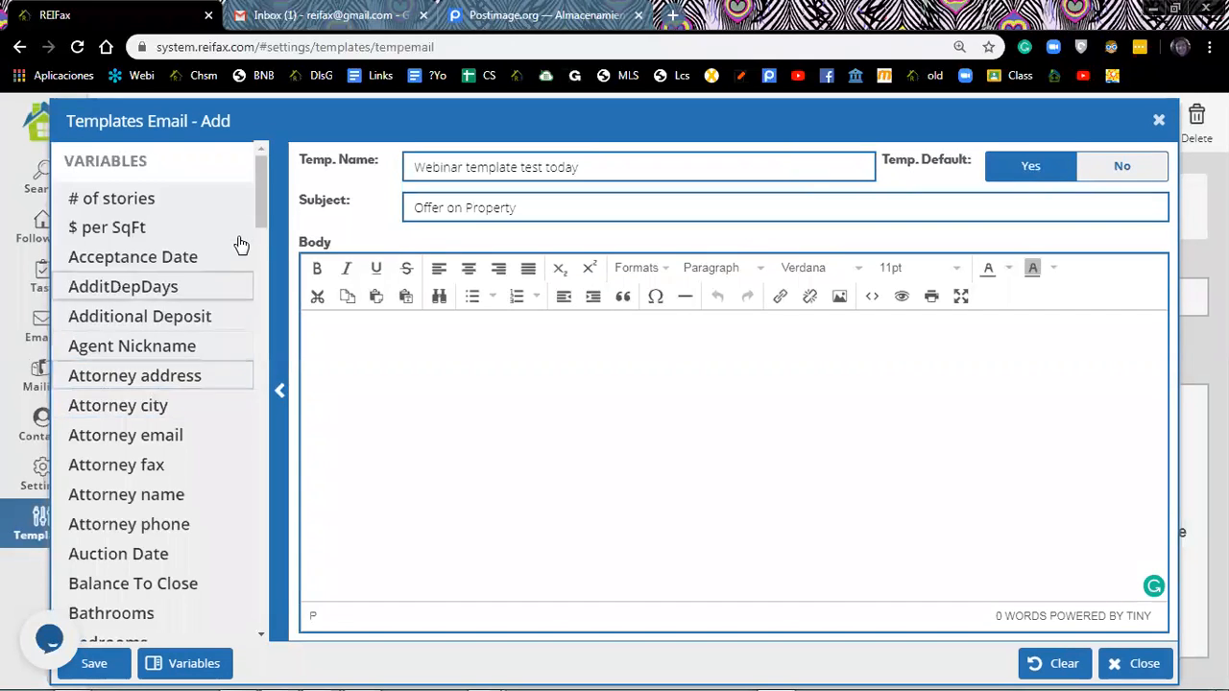
drag(257, 195, 253, 381)
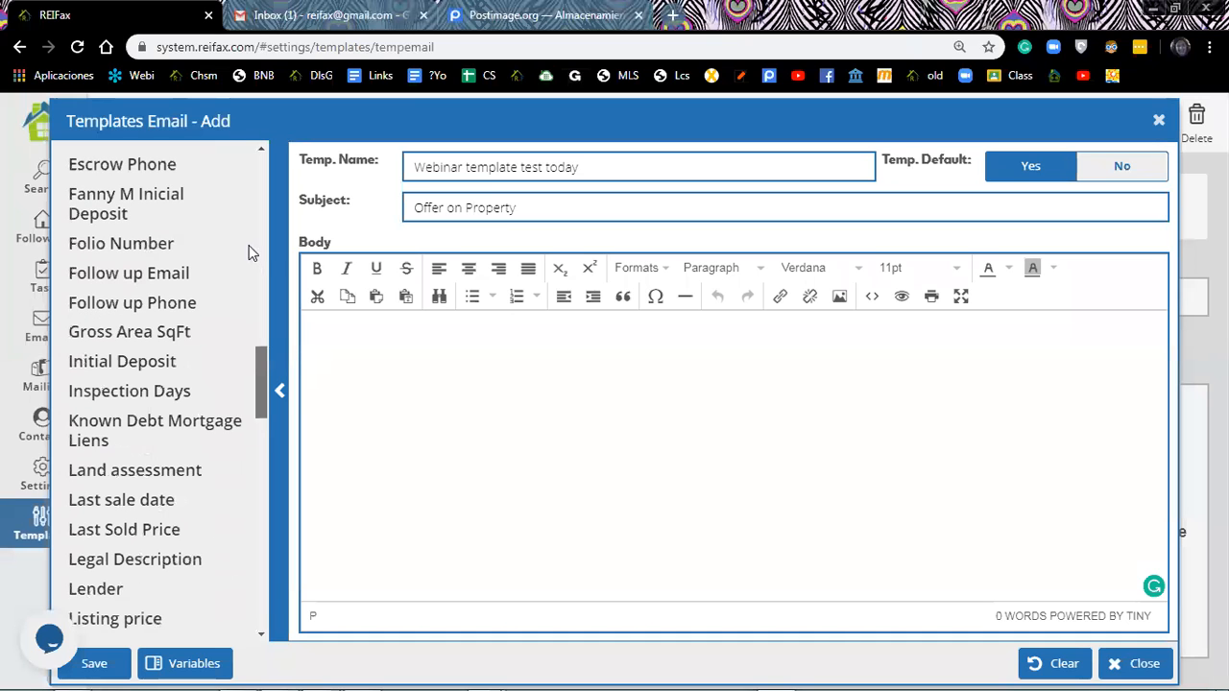
scroll(252, 192, up, 15)
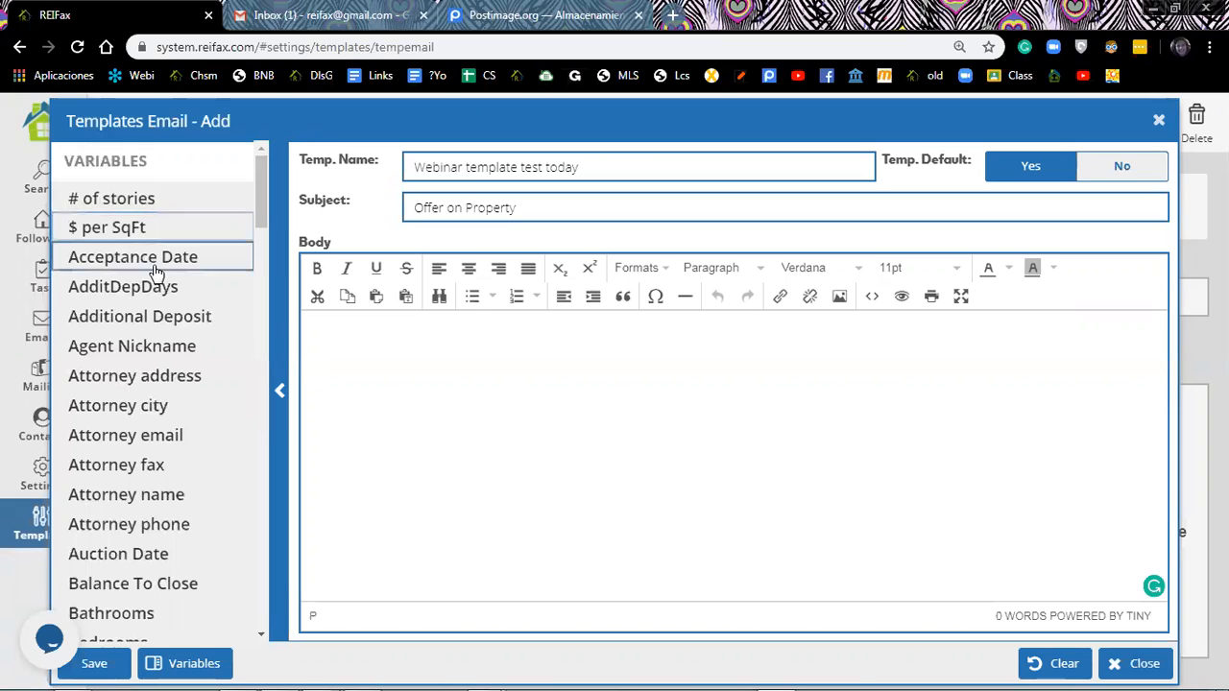
click(126, 268)
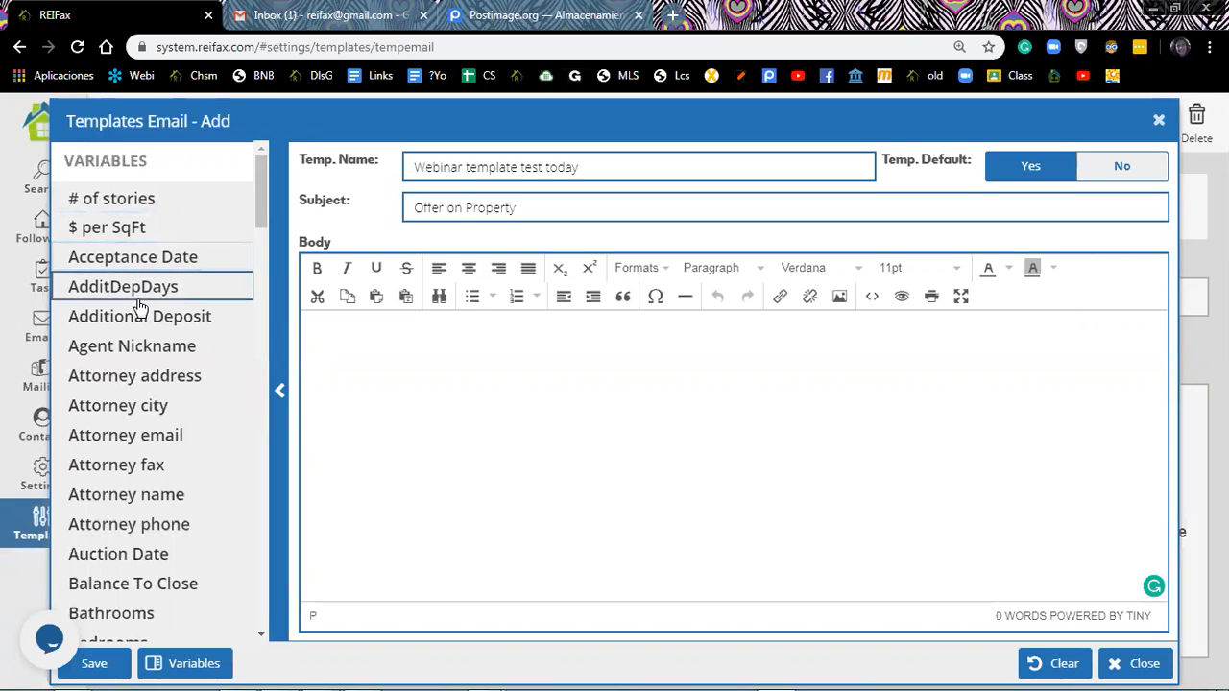
scroll(164, 278, down, 2)
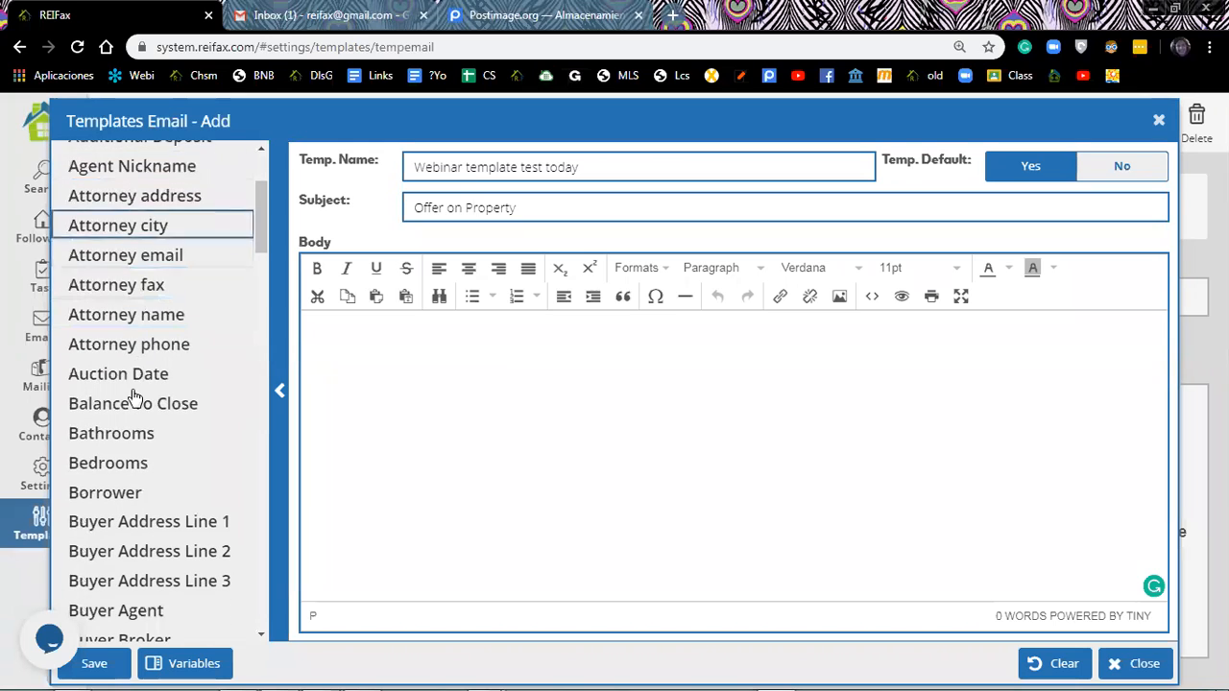
scroll(134, 399, down, 4)
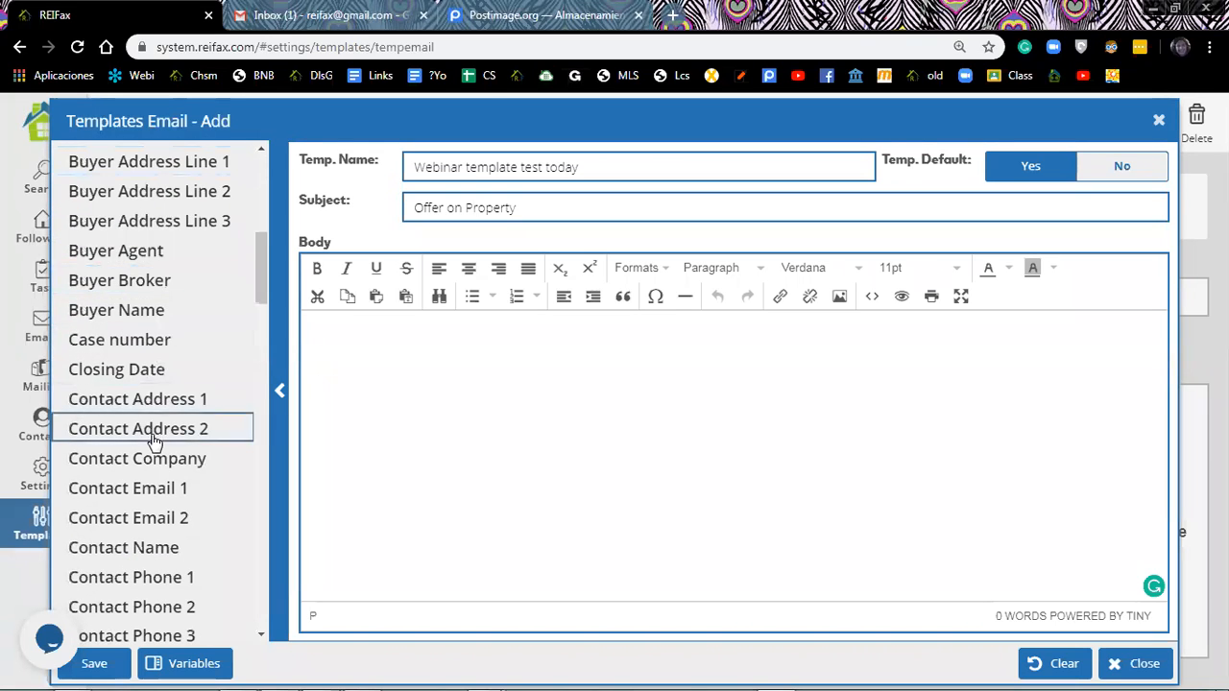
scroll(153, 432, down, 6)
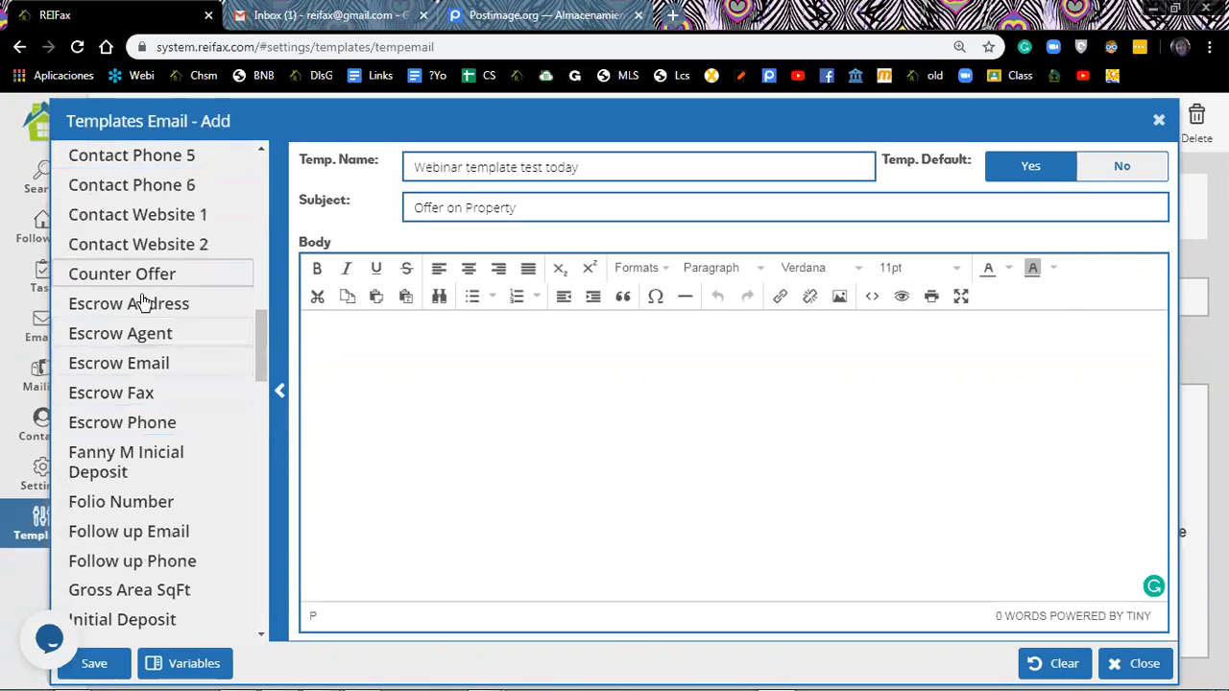
scroll(170, 431, down, 3)
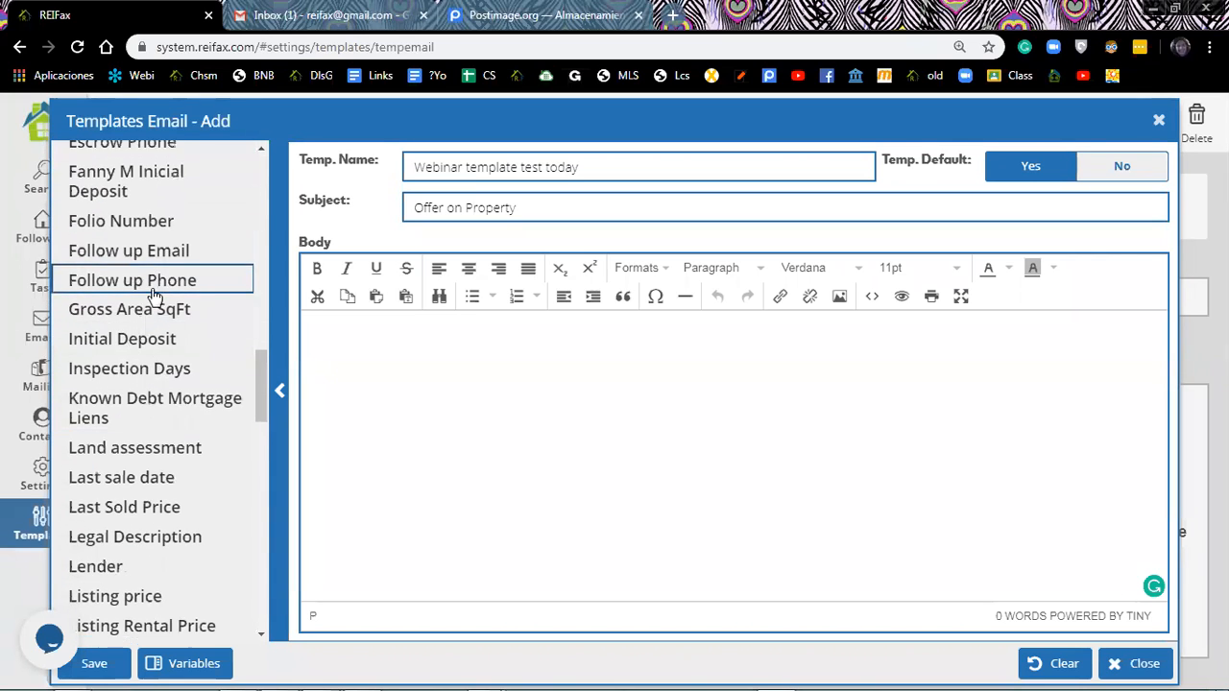
scroll(148, 293, down, 3)
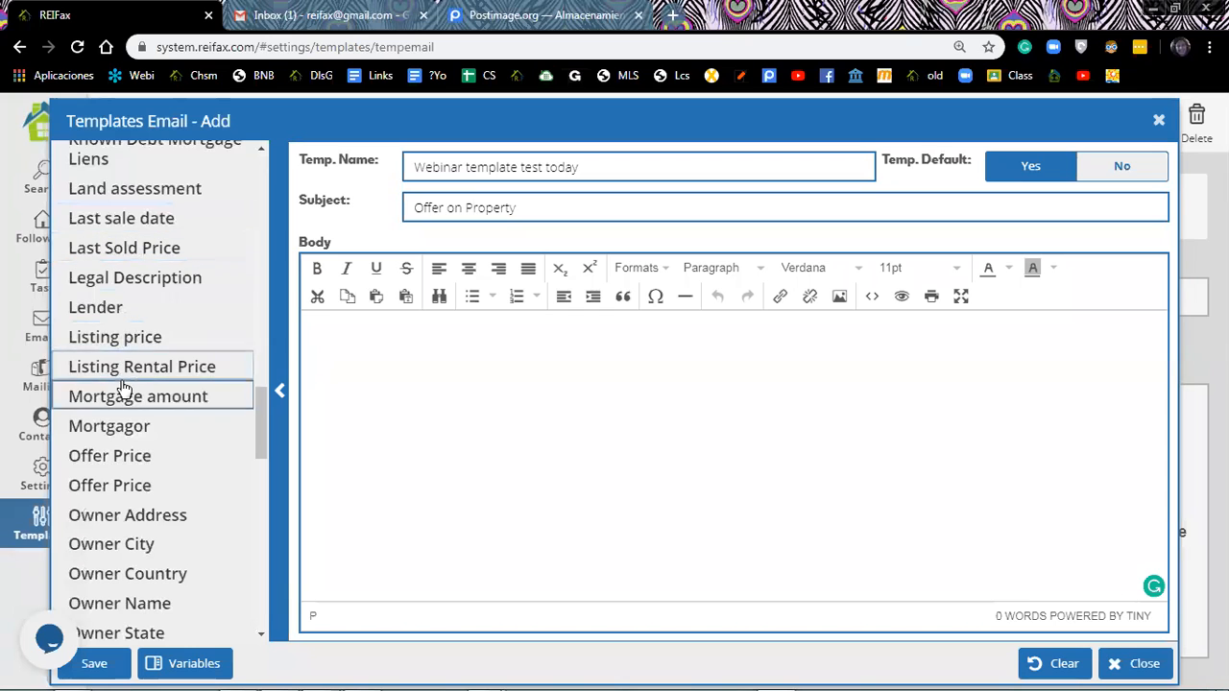
scroll(131, 367, down, 5)
scroll(144, 345, down, 1)
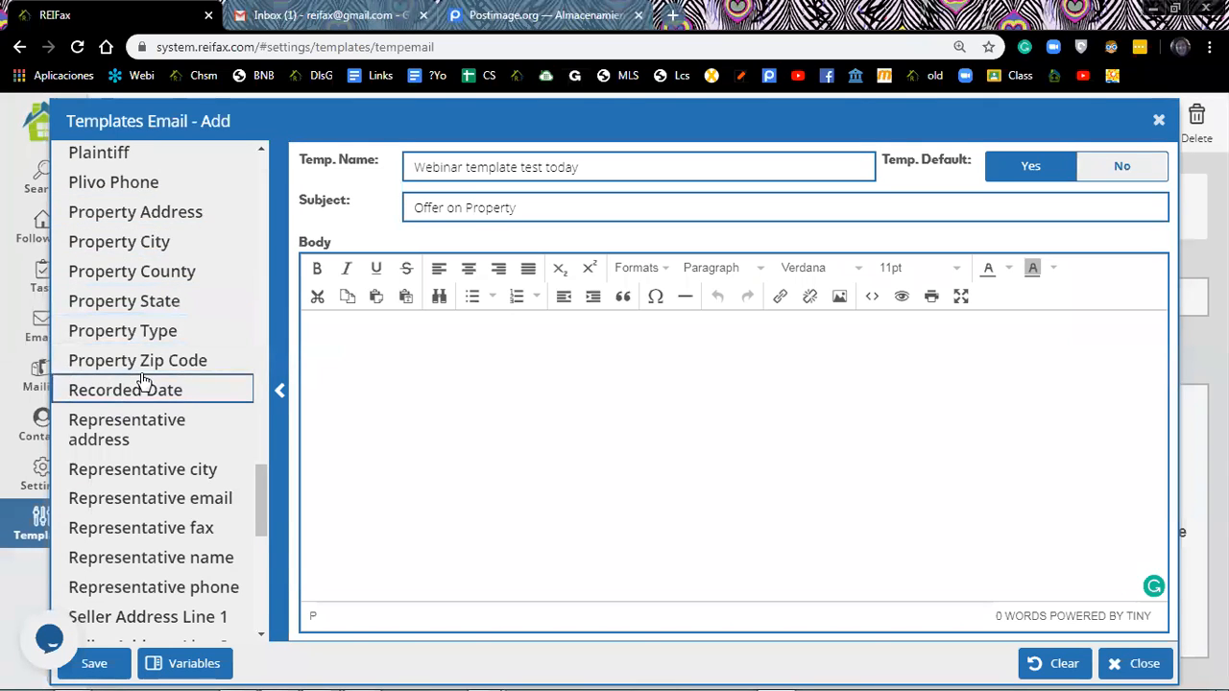
scroll(143, 384, down, 3)
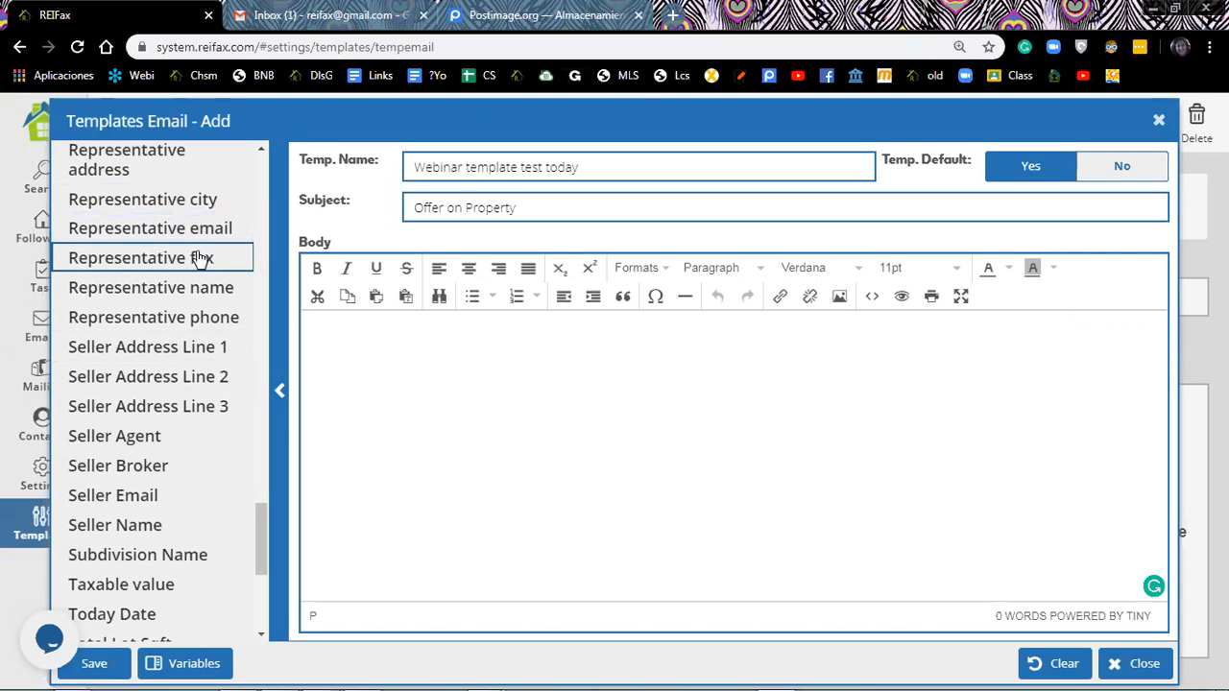
scroll(144, 307, down, 1)
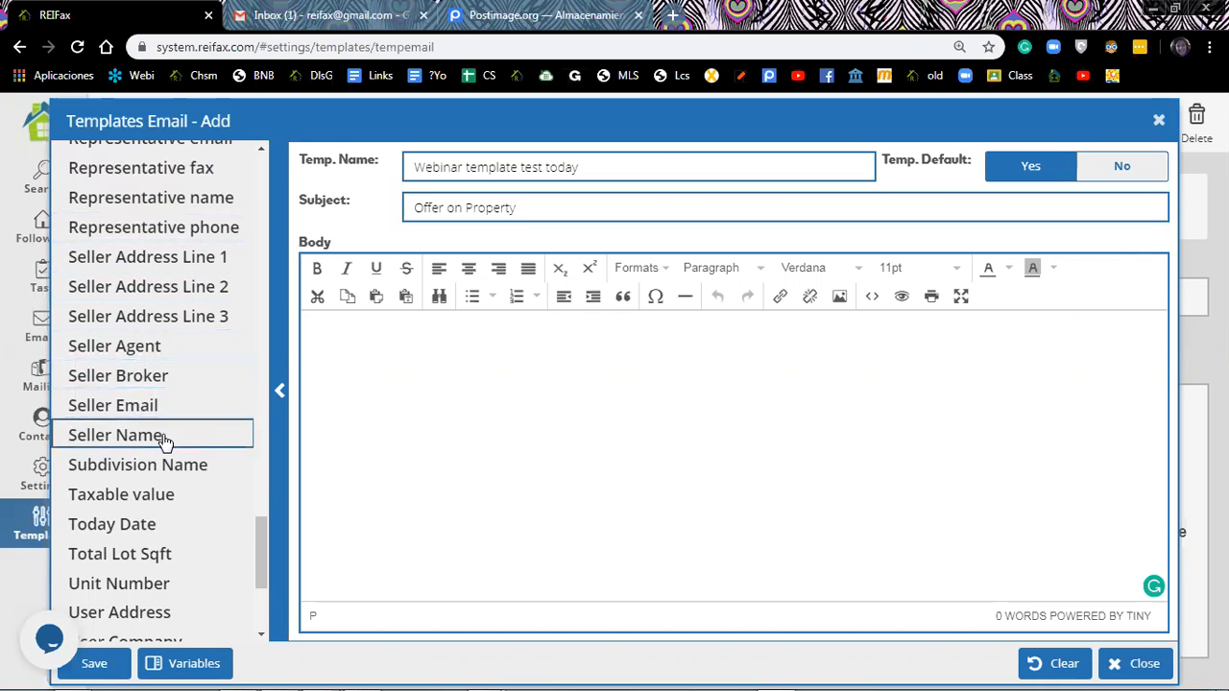
scroll(163, 437, down, 2)
scroll(164, 465, down, 1)
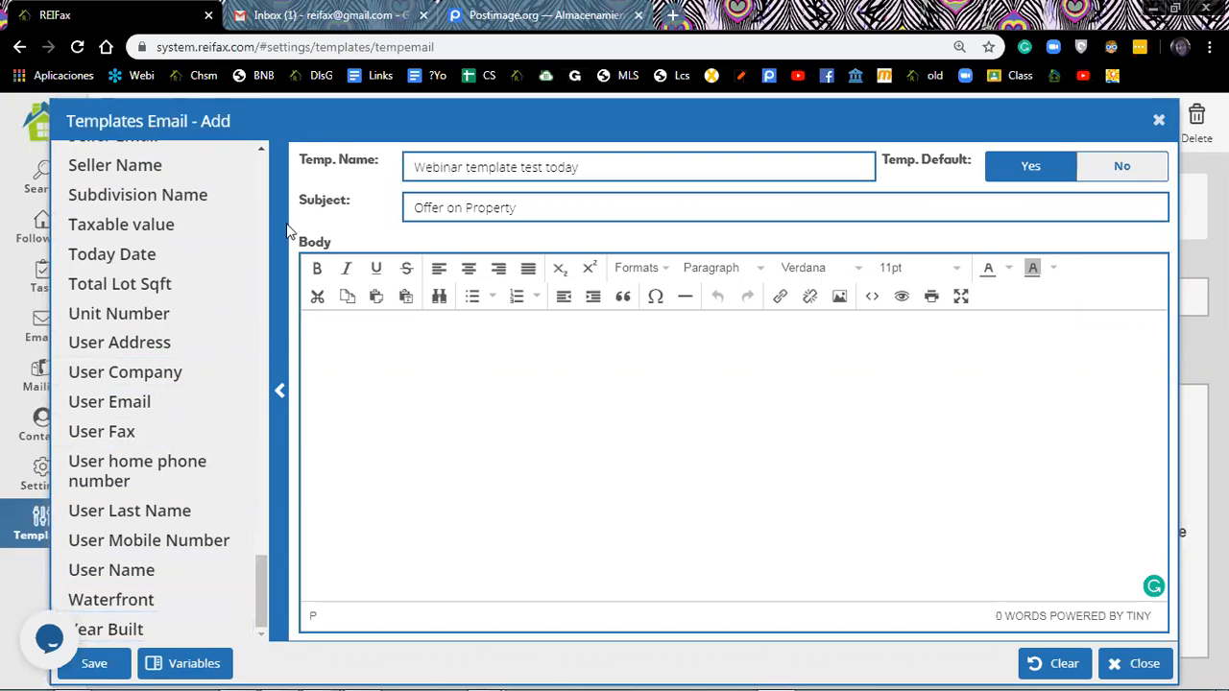
- Try inserting the Owner Address variable into the subject, then delete it
click(543, 204)
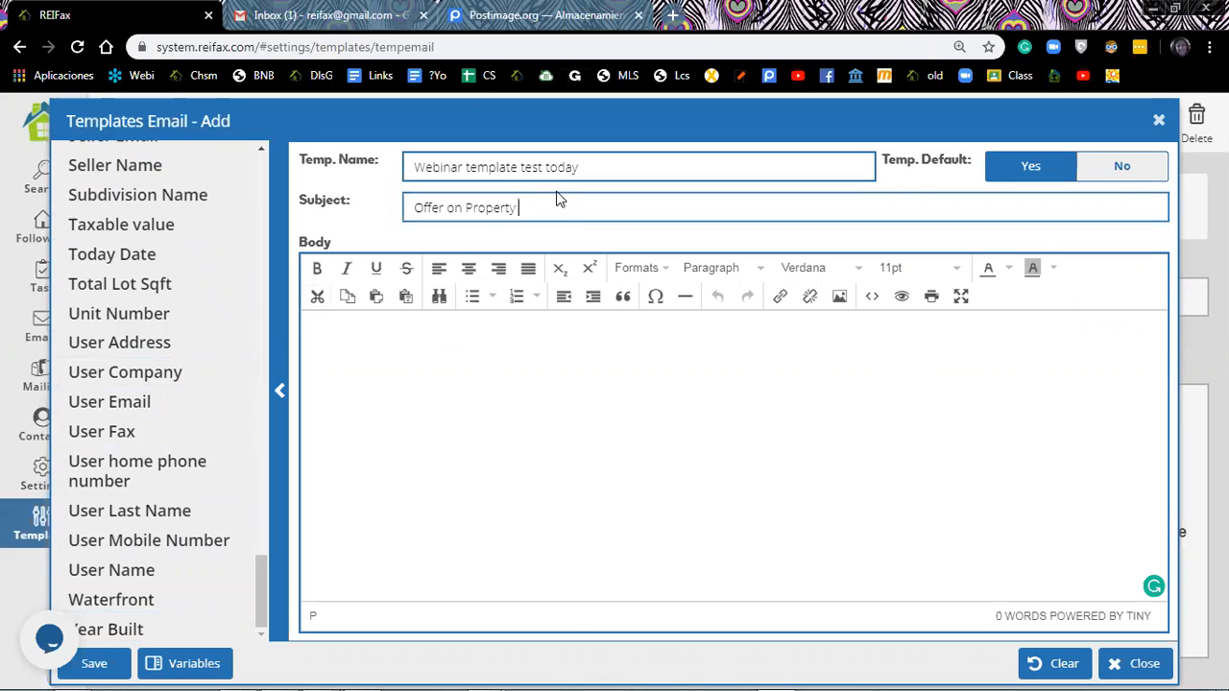
click(183, 341)
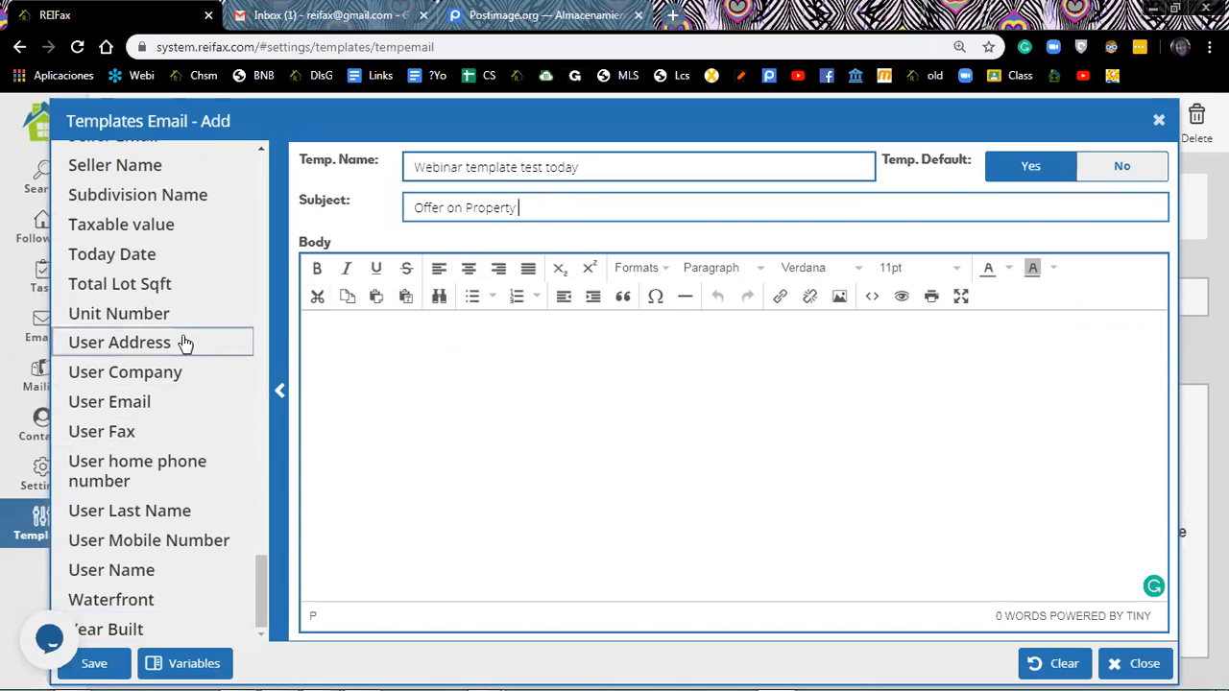
scroll(184, 341, up, 3)
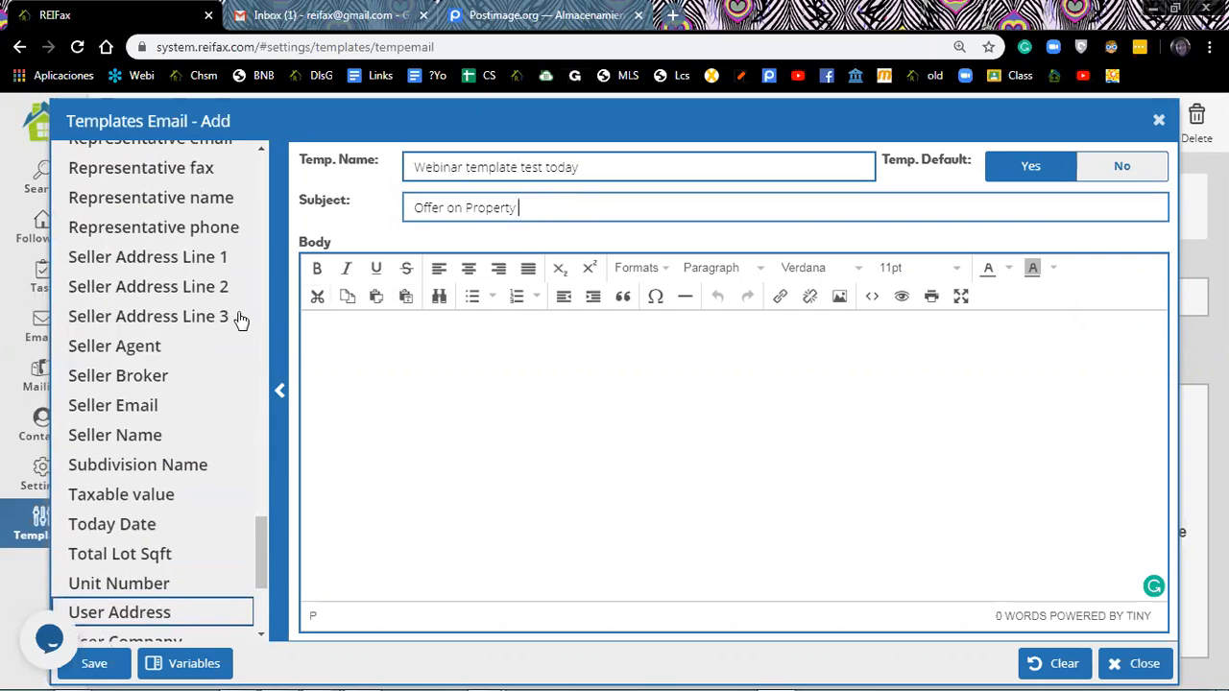
scroll(236, 321, up, 5)
click(185, 260)
scroll(187, 264, up, 3)
click(192, 277)
scroll(154, 457, down, 2)
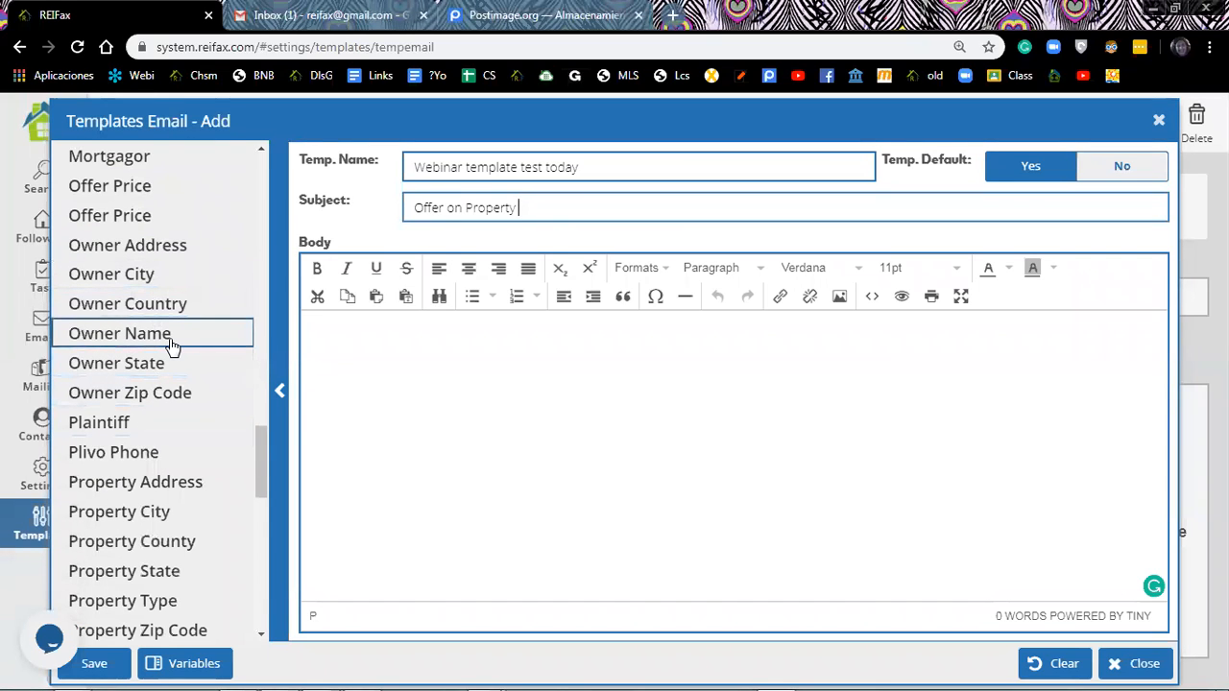
click(188, 255)
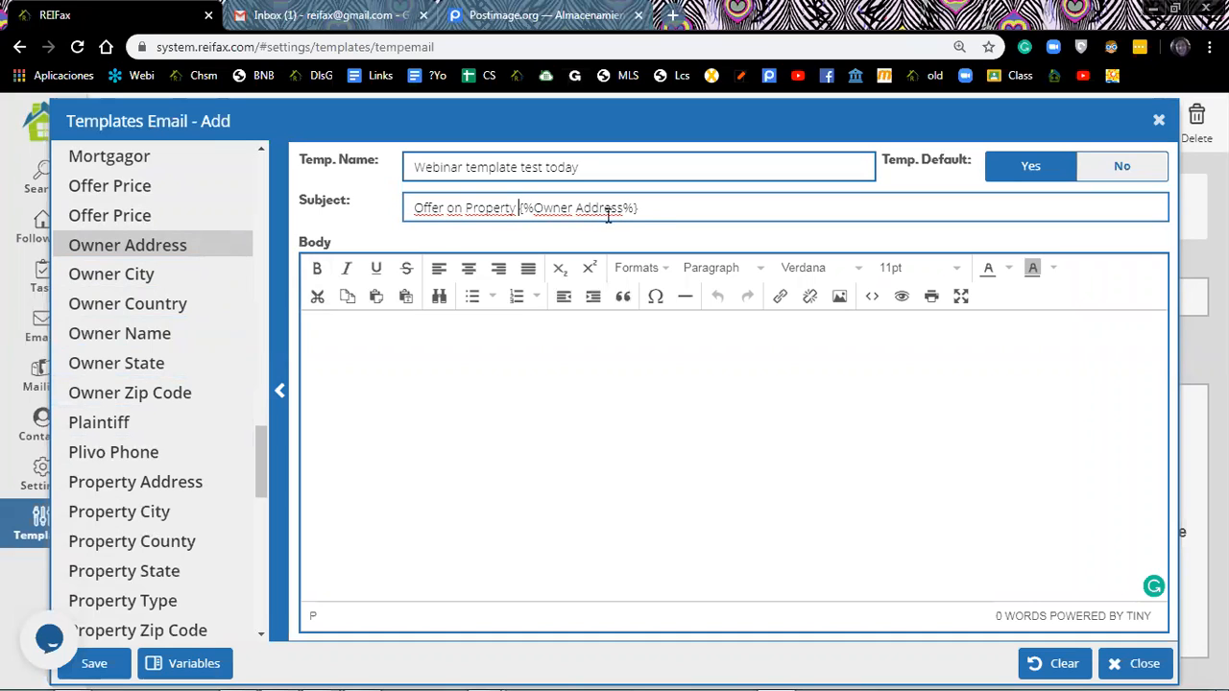
click(643, 209)
key(BackSpace)
key(BackSpace)
key(BackSpace)
key(BackSpace)
key(BackSpace)
key(BackSpace)
key(BackSpace)
key(BackSpace)
key(BackSpace)
key(BackSpace)
key(BackSpace)
key(BackSpace)
key(BackSpace)
key(BackSpace)
key(BackSpace)
key(BackSpace)
key(BackSpace)
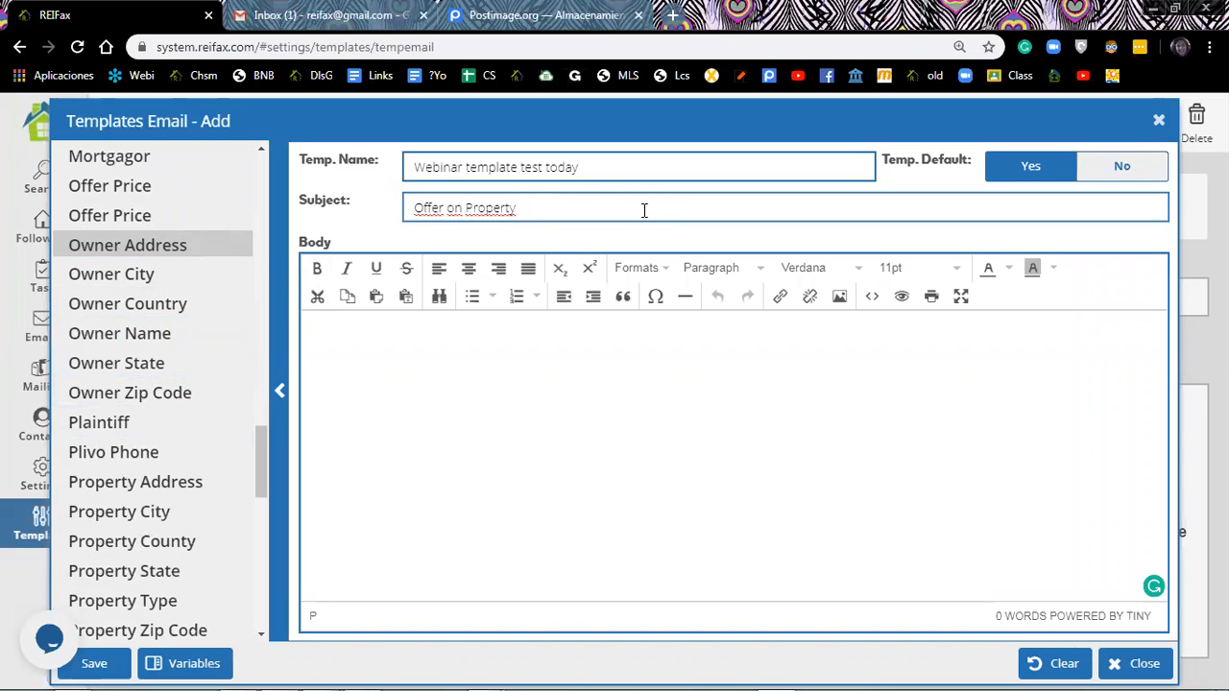
- Append Property Address, Property City and Property Zip Code variables, comma-separated, to the subject
scroll(178, 417, down, 2)
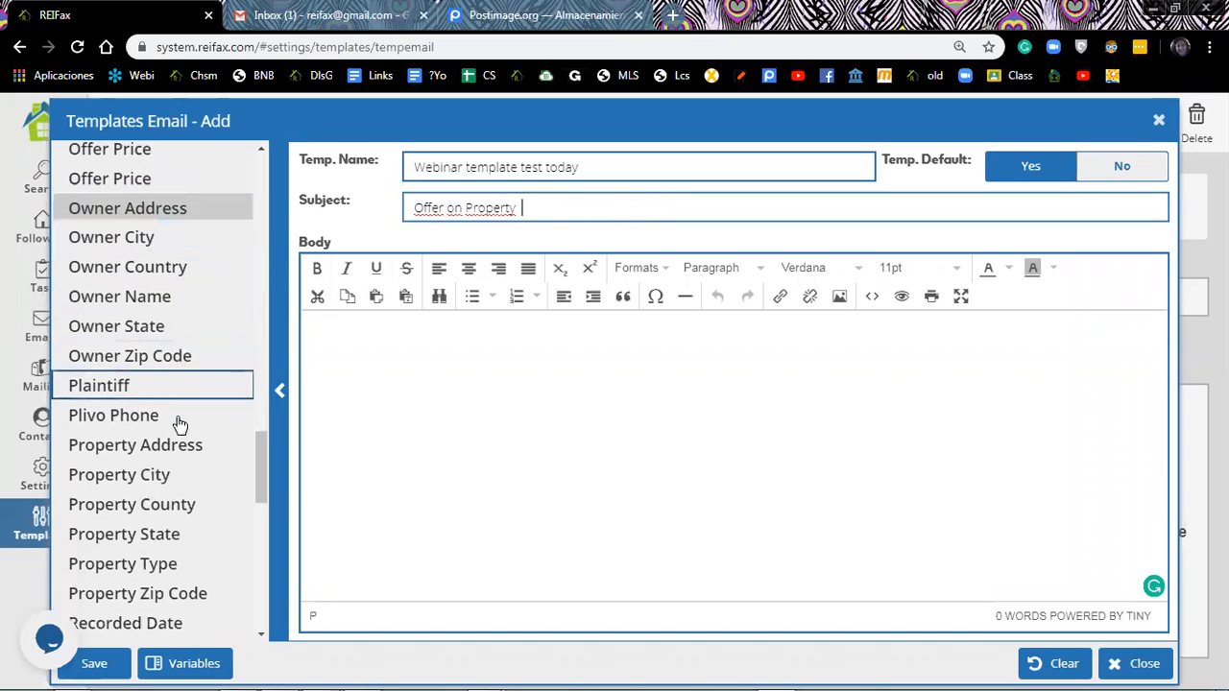
click(177, 394)
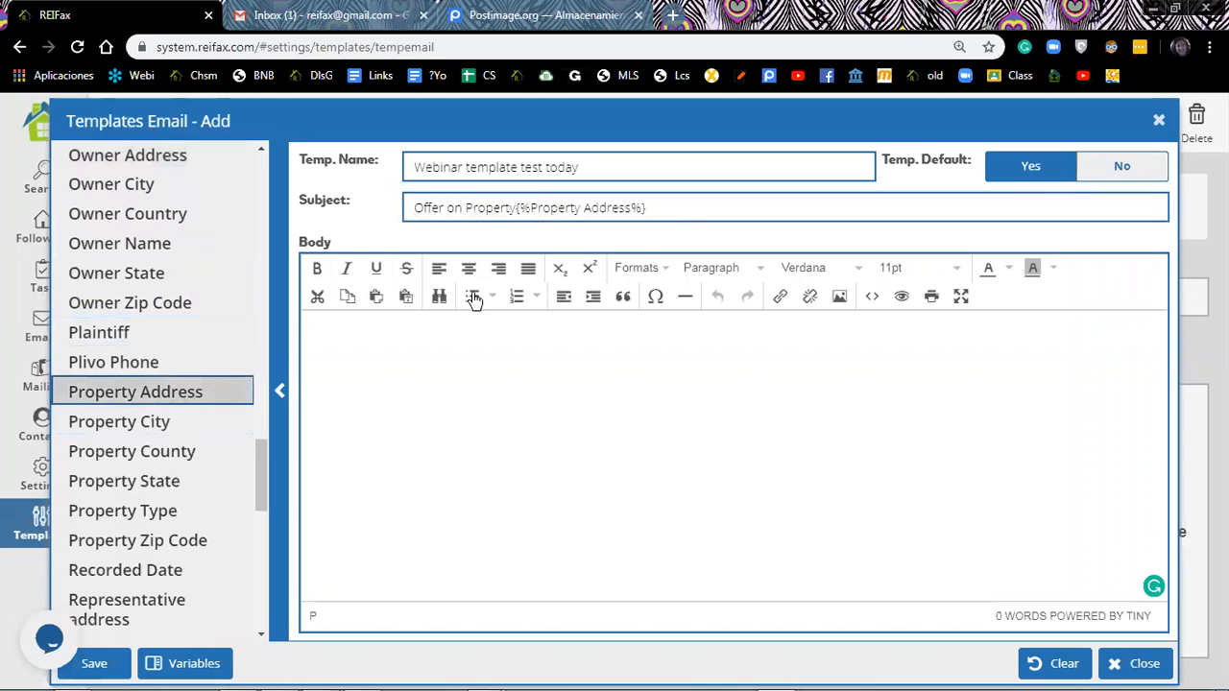
click(516, 205)
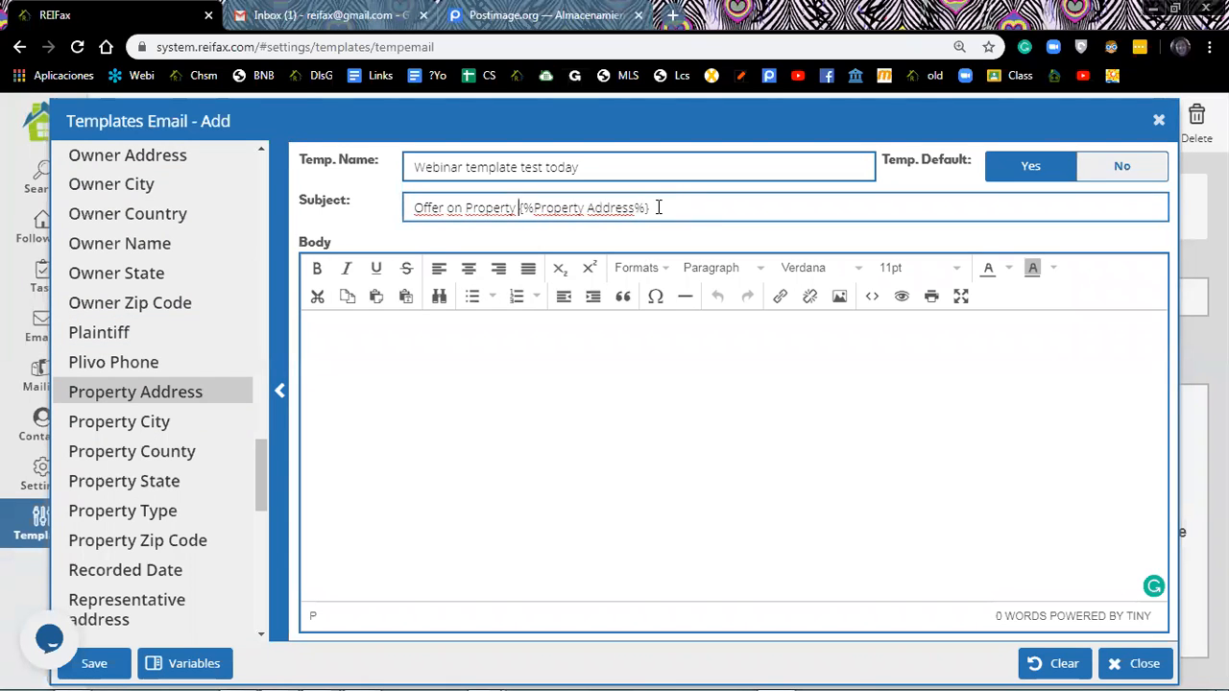
text(,)
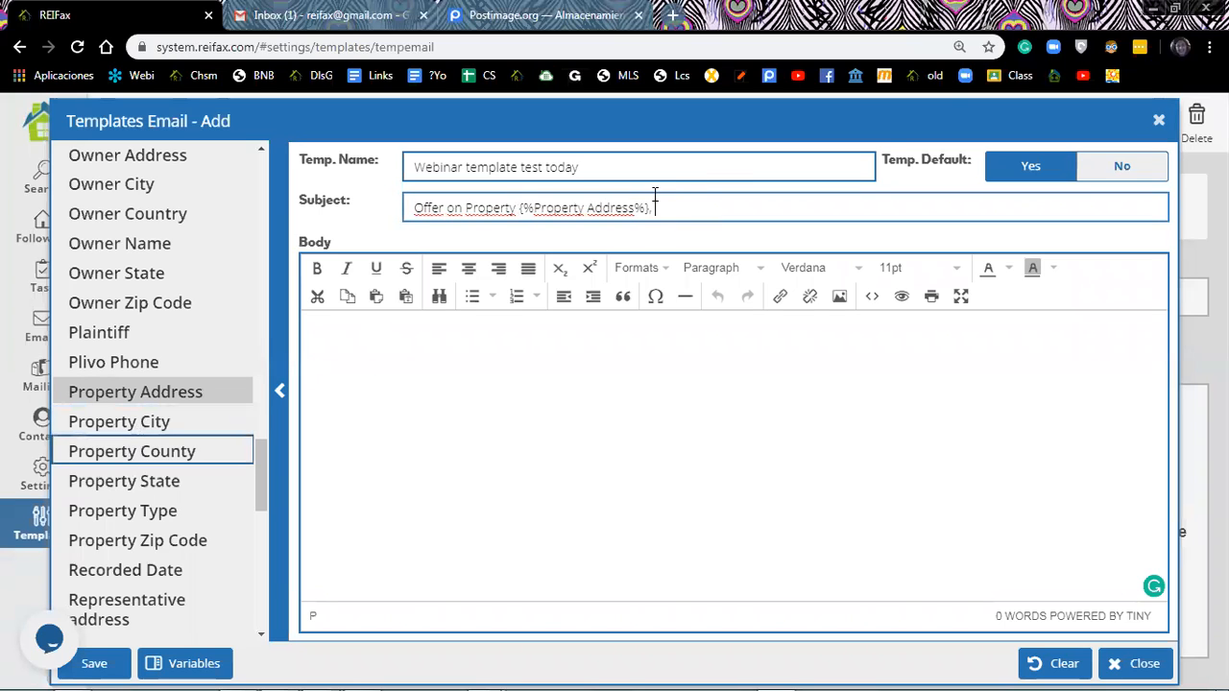
click(134, 421)
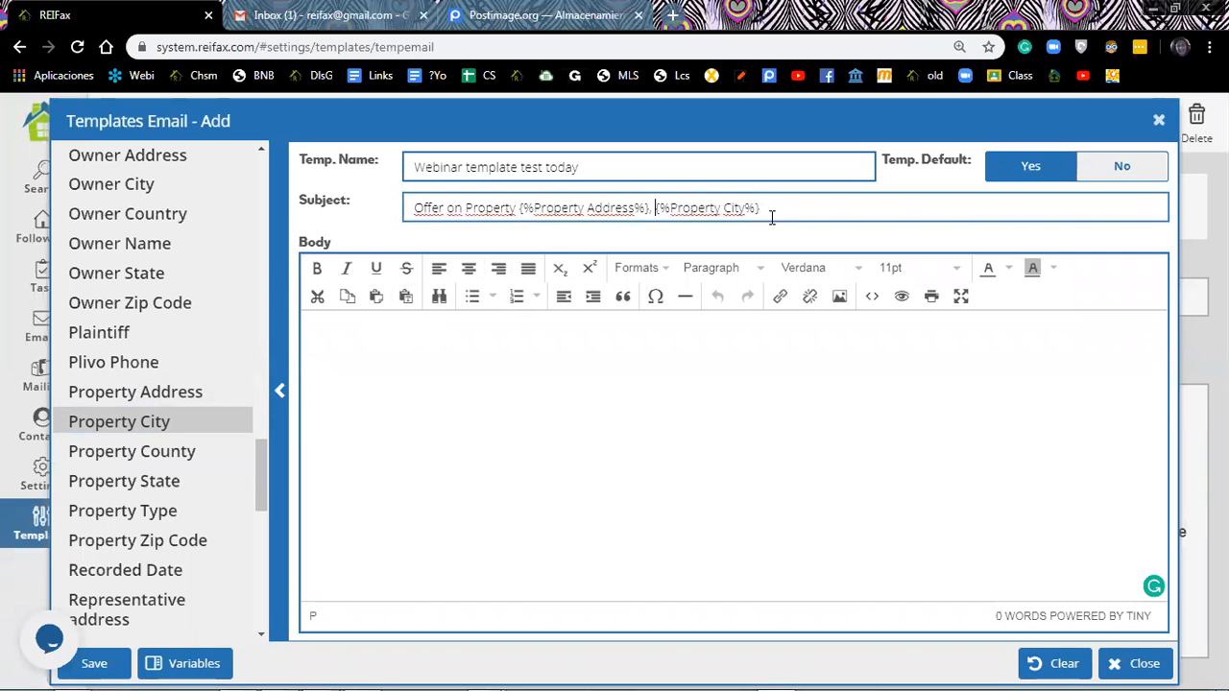
text(,)
key(BackSpace)
key(BackSpace)
click(158, 543)
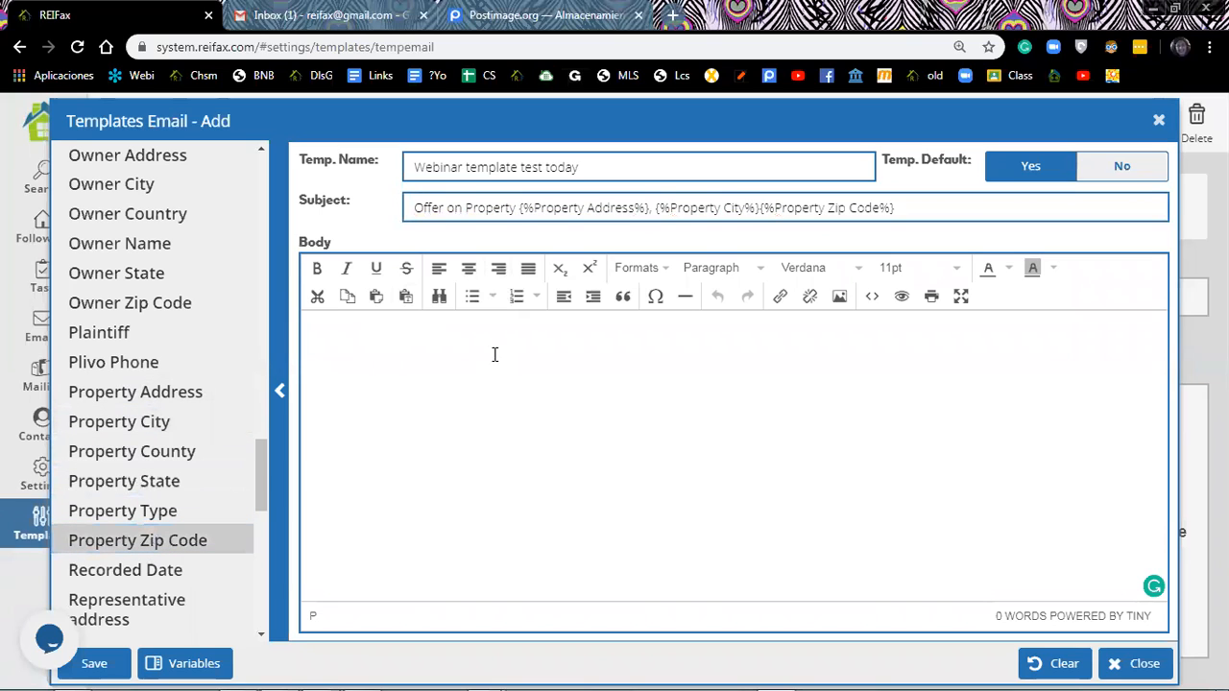
click(812, 208)
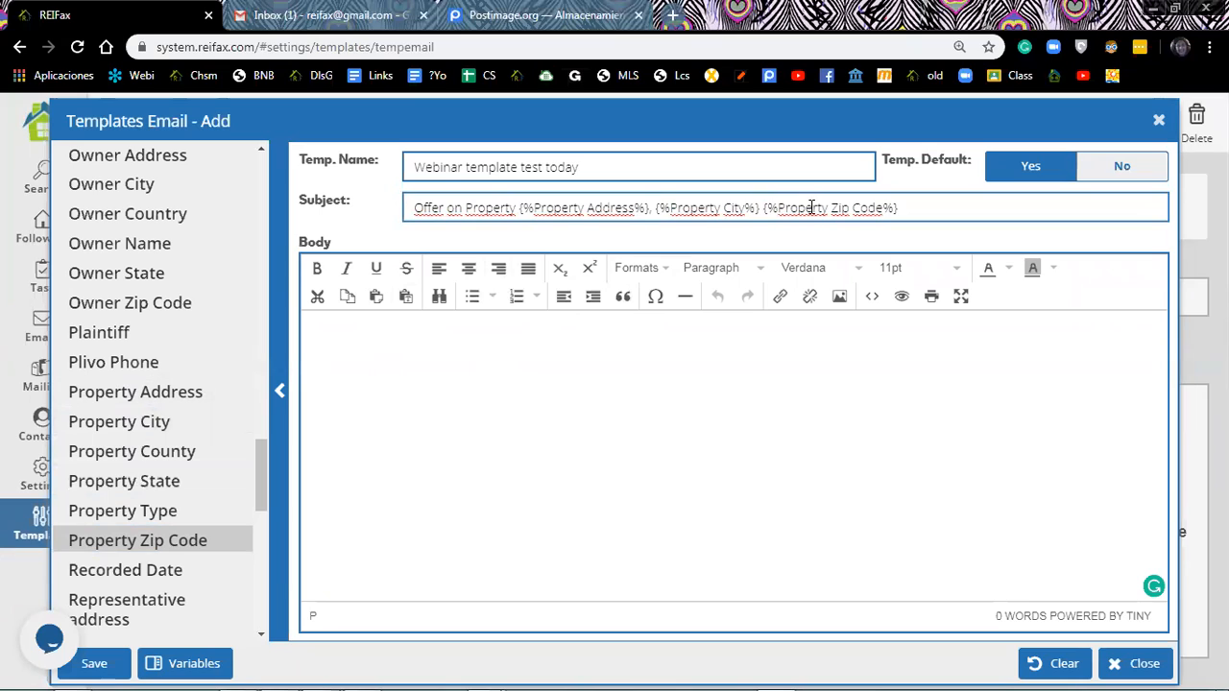
- Type 'Hello' in the body, insert the Agent Nickname variable after it, and select the field
click(361, 336)
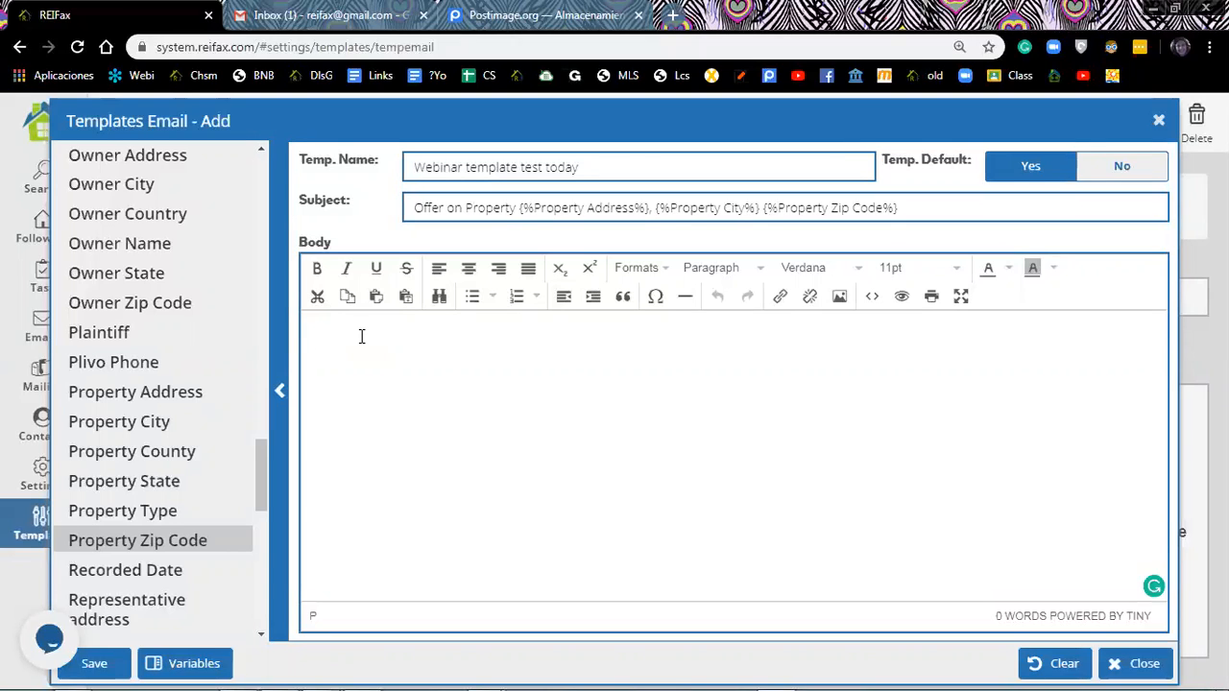
text(Hello)
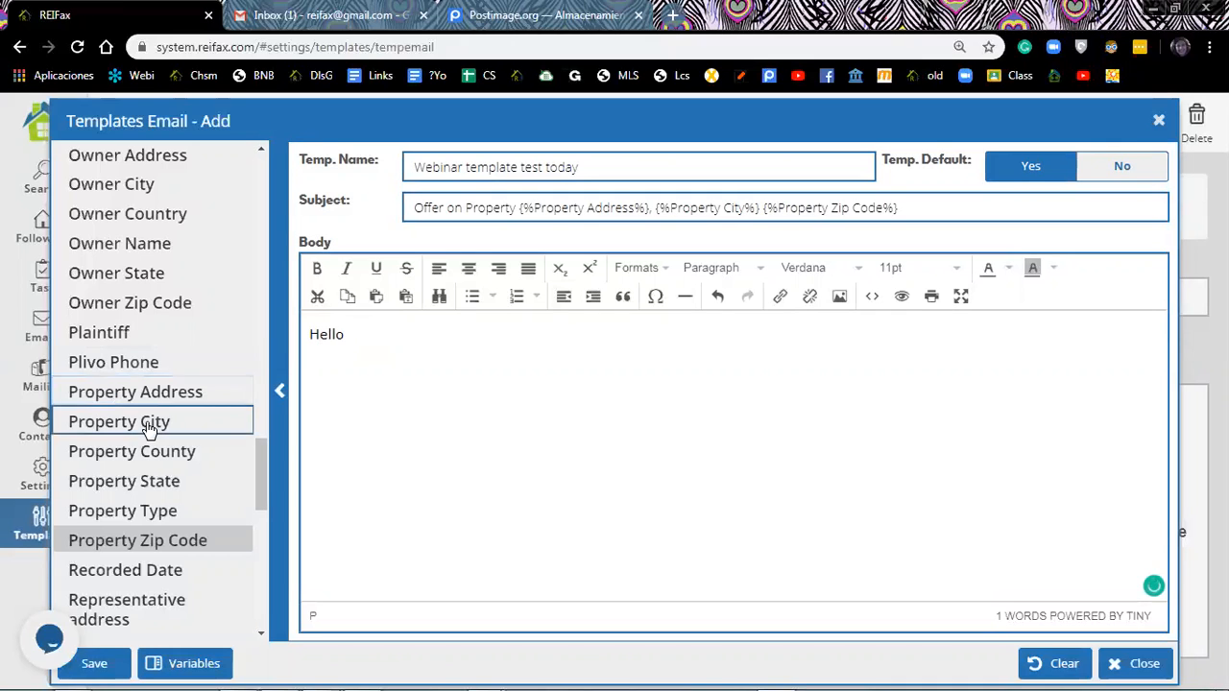
scroll(154, 393, up, 8)
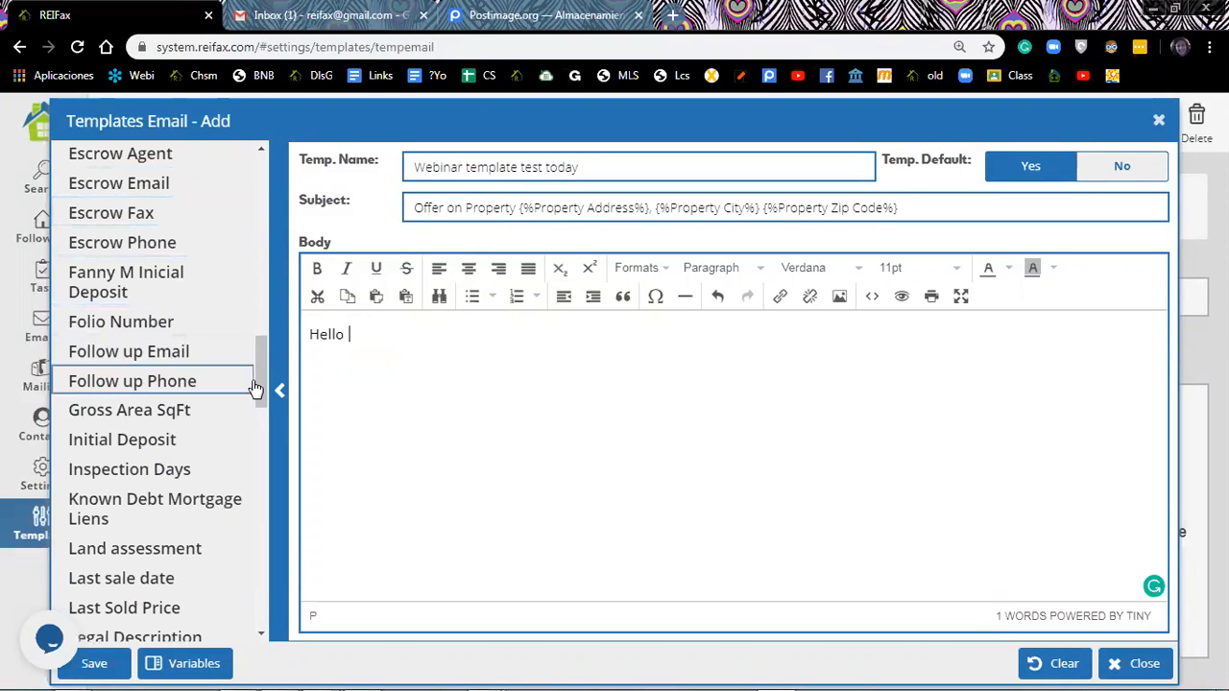
drag(258, 386, 272, 171)
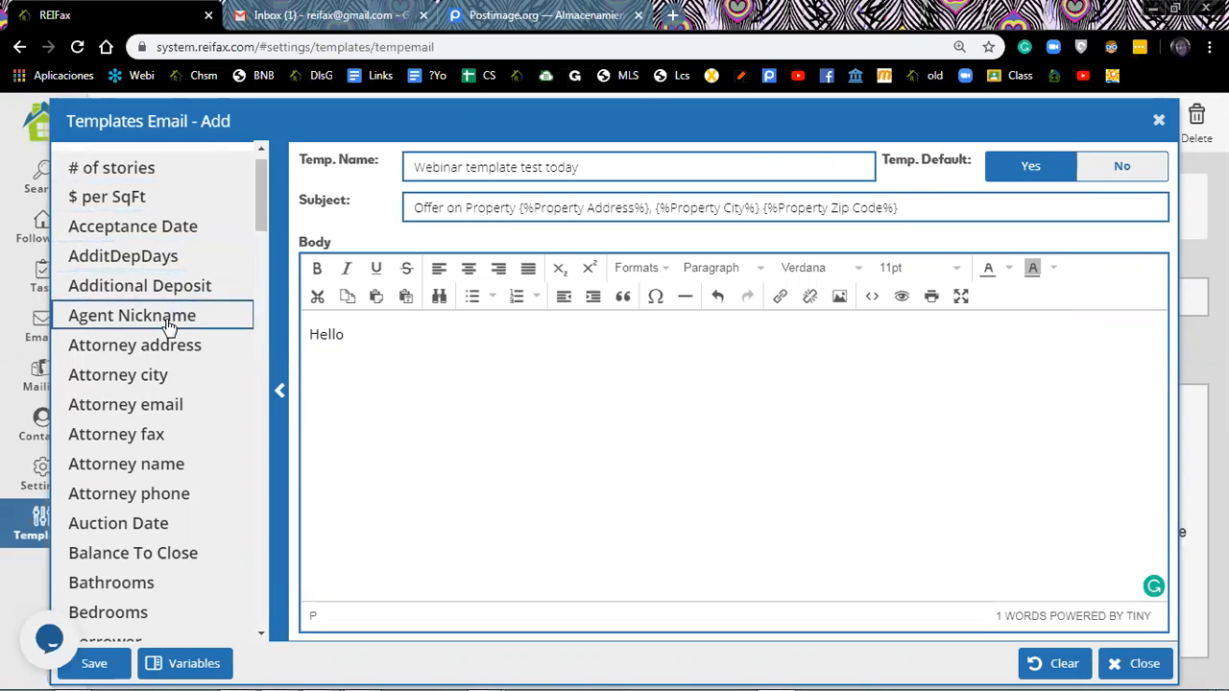
scroll(142, 224, down, 1)
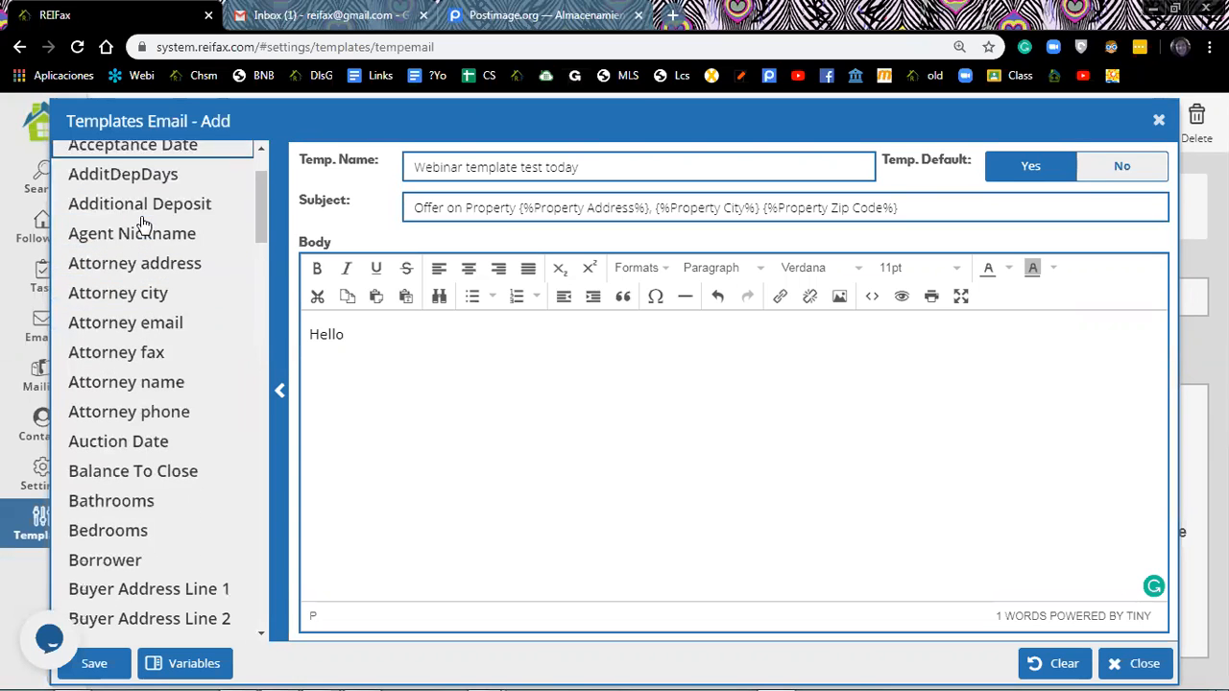
click(144, 227)
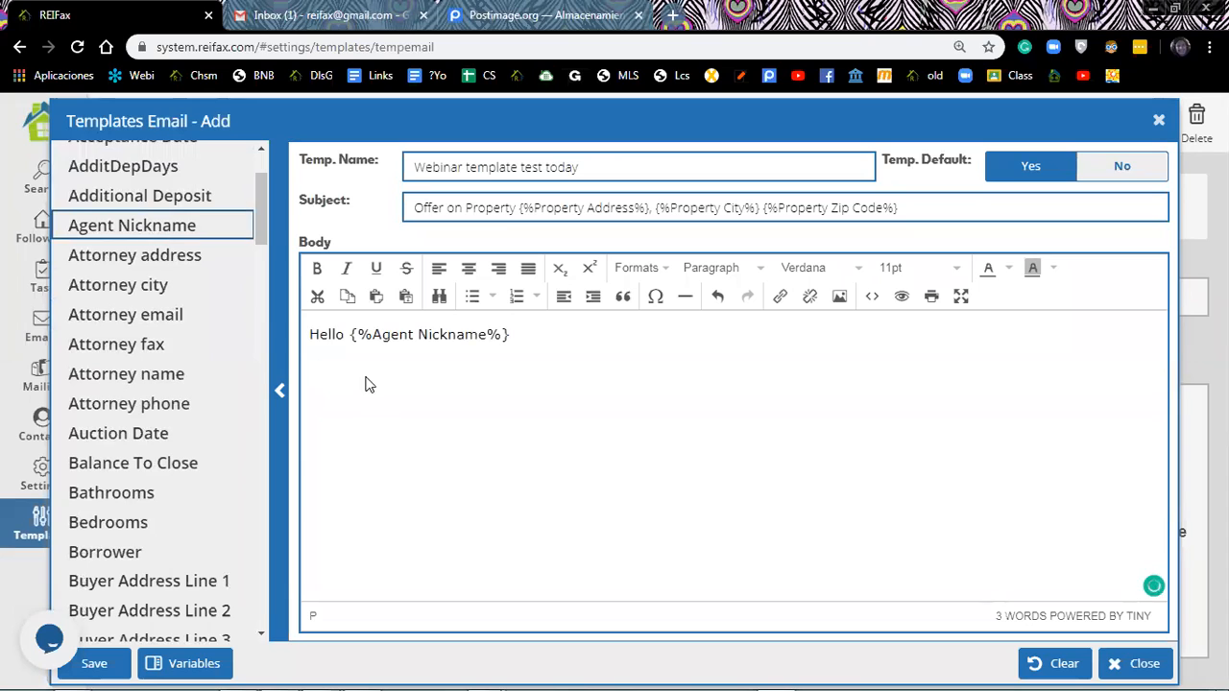
drag(343, 334, 513, 334)
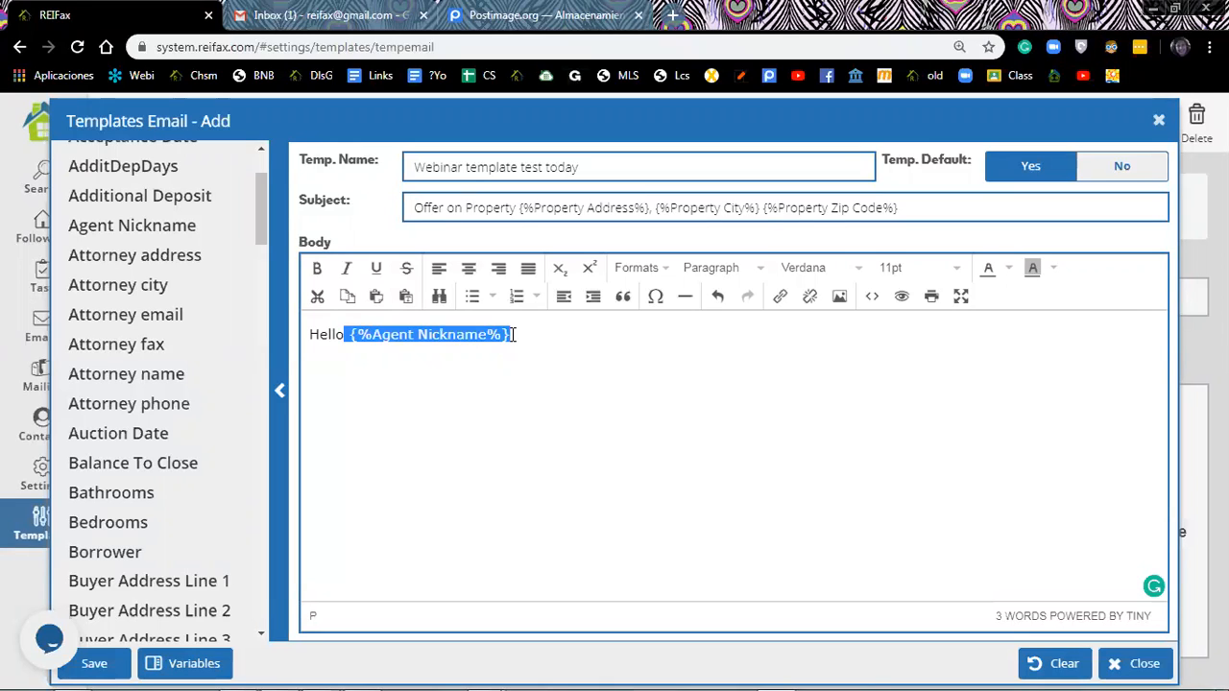
- Continue with ', I'm in your property located at' followed by the Property Address variable
click(514, 334)
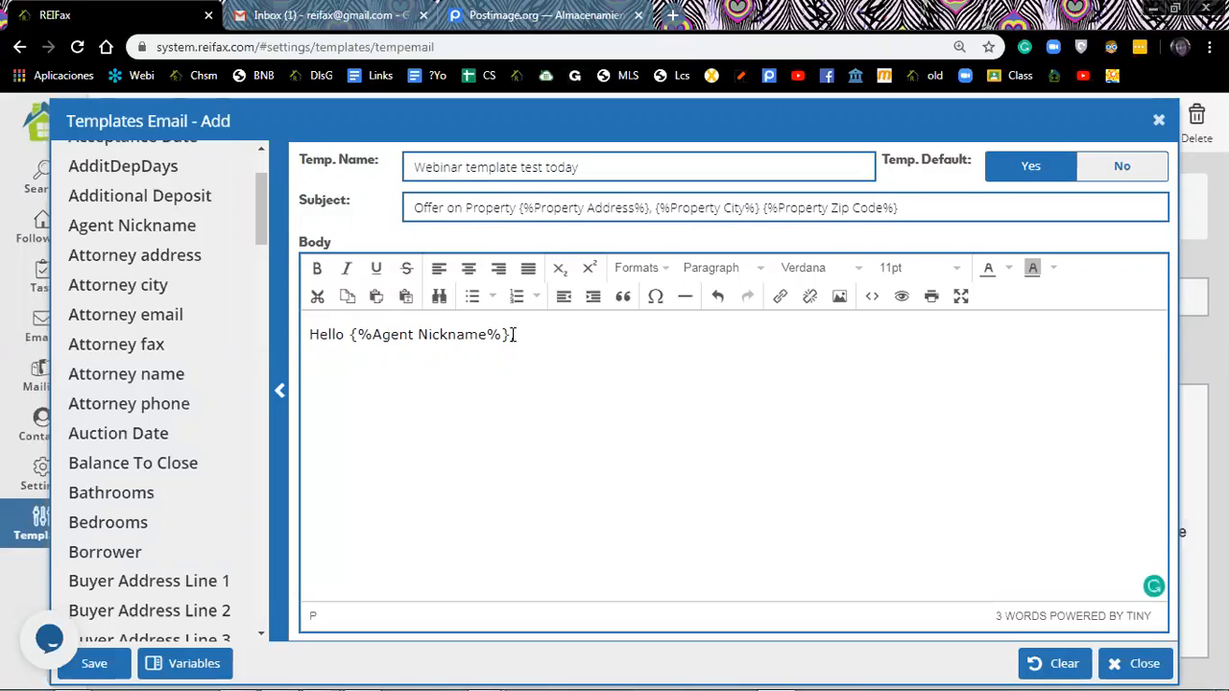
text(,  )
text(I)
text('m)
text( in )
text(your p)
text(roperty c)
key(BackSpace)
text(located at)
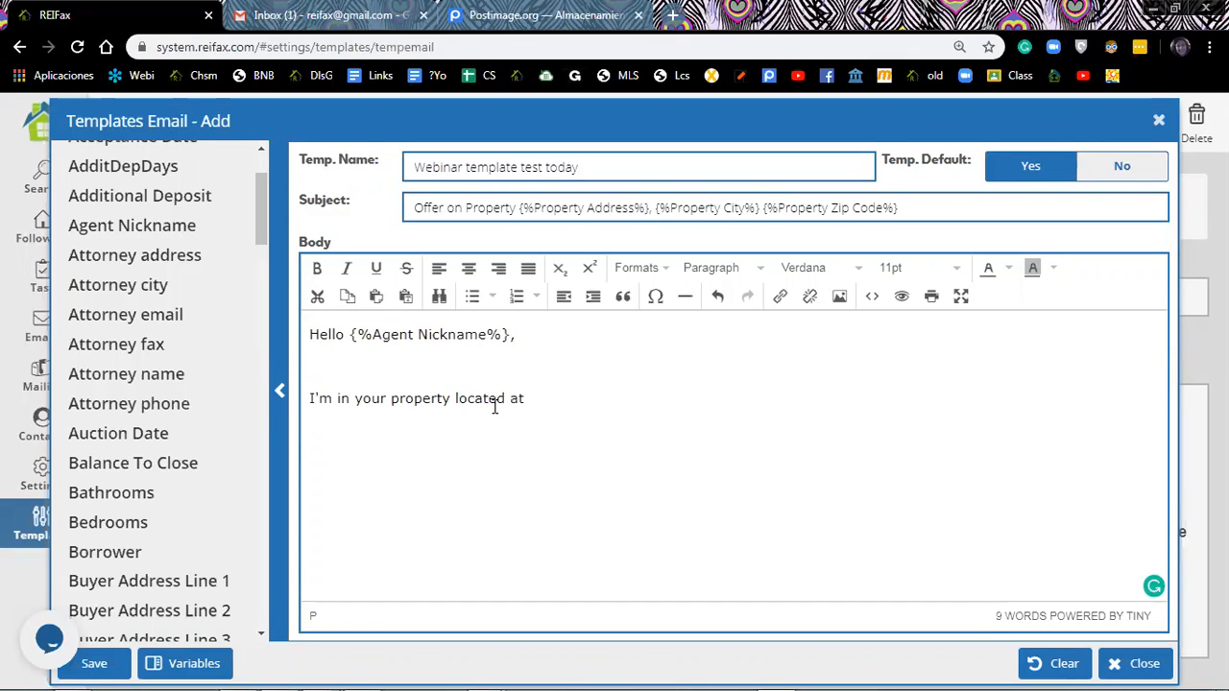
scroll(223, 247, up, 1)
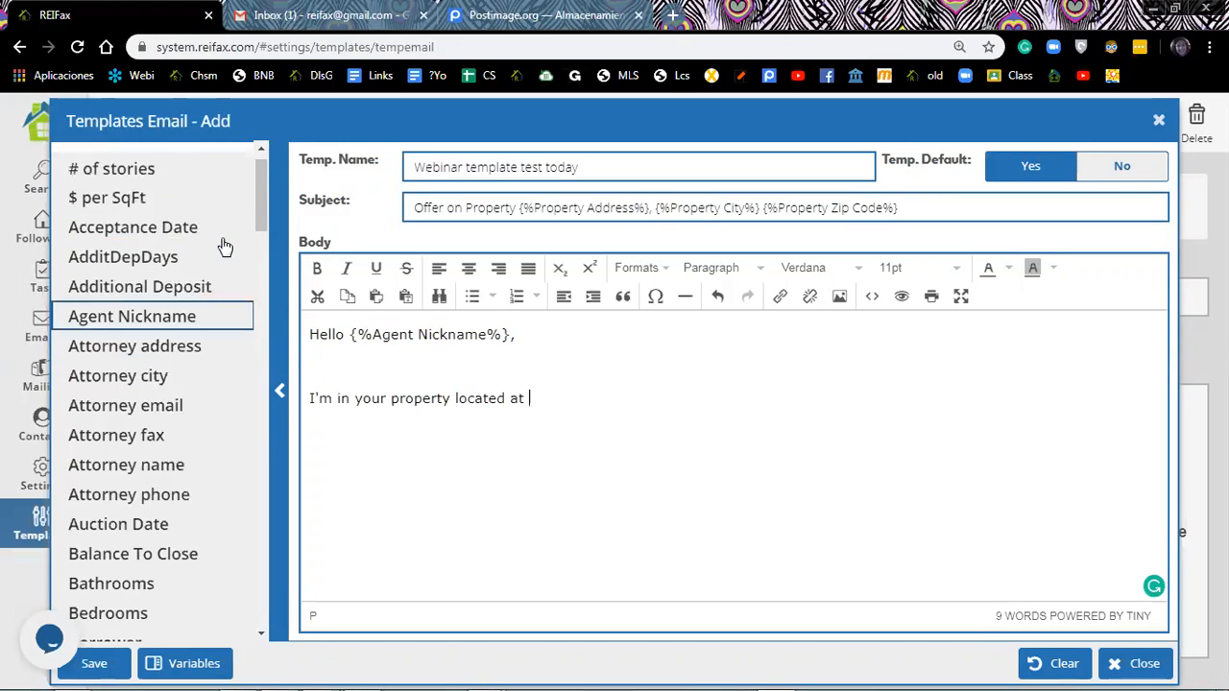
scroll(165, 408, down, 8)
scroll(164, 411, down, 14)
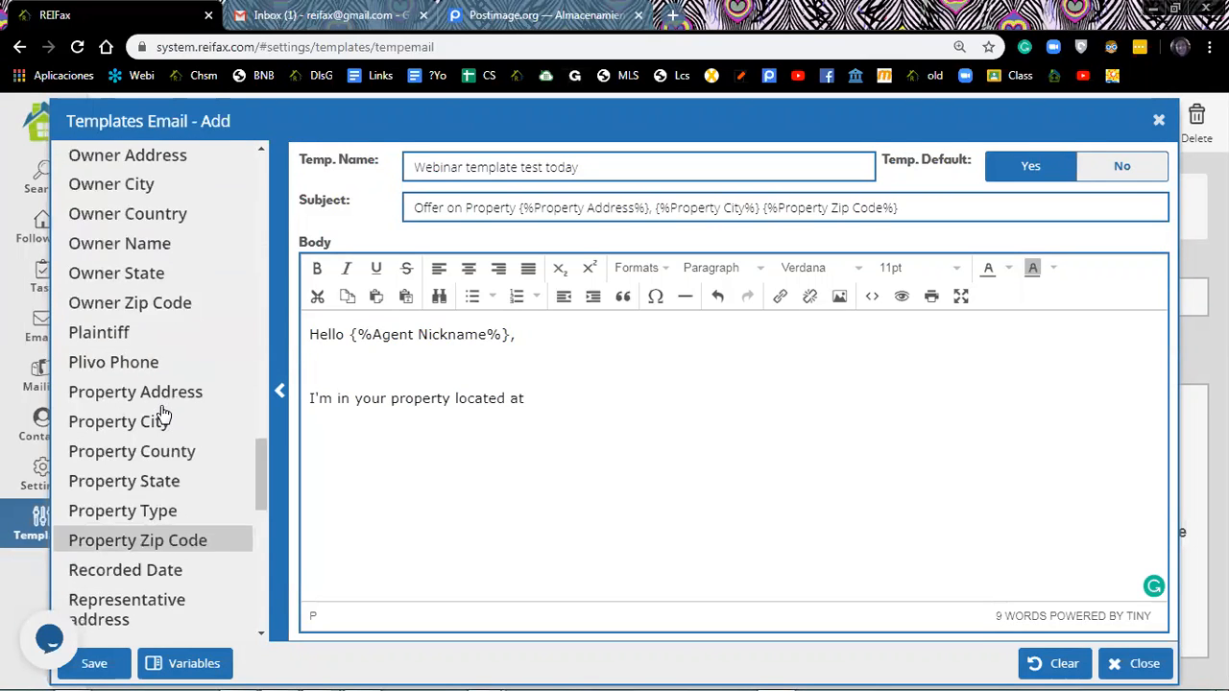
click(216, 393)
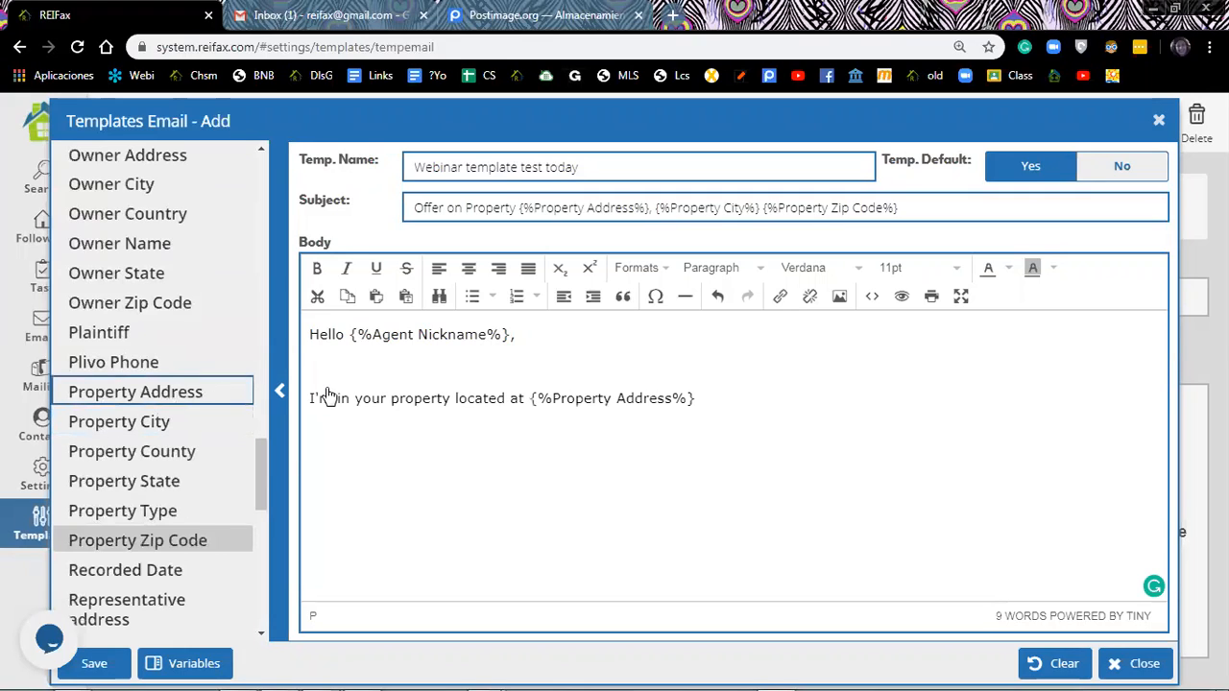
- Add '. Please find attached my offer contract for your review.' after the address
click(717, 401)
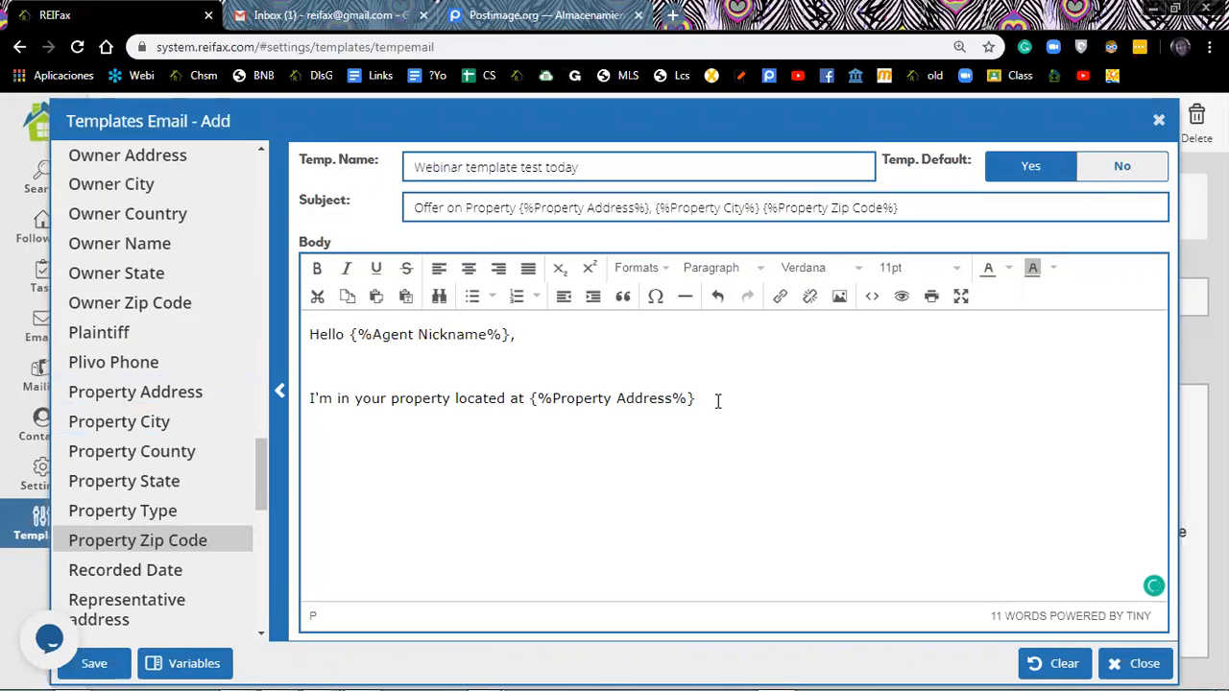
text(.  Please find attached )
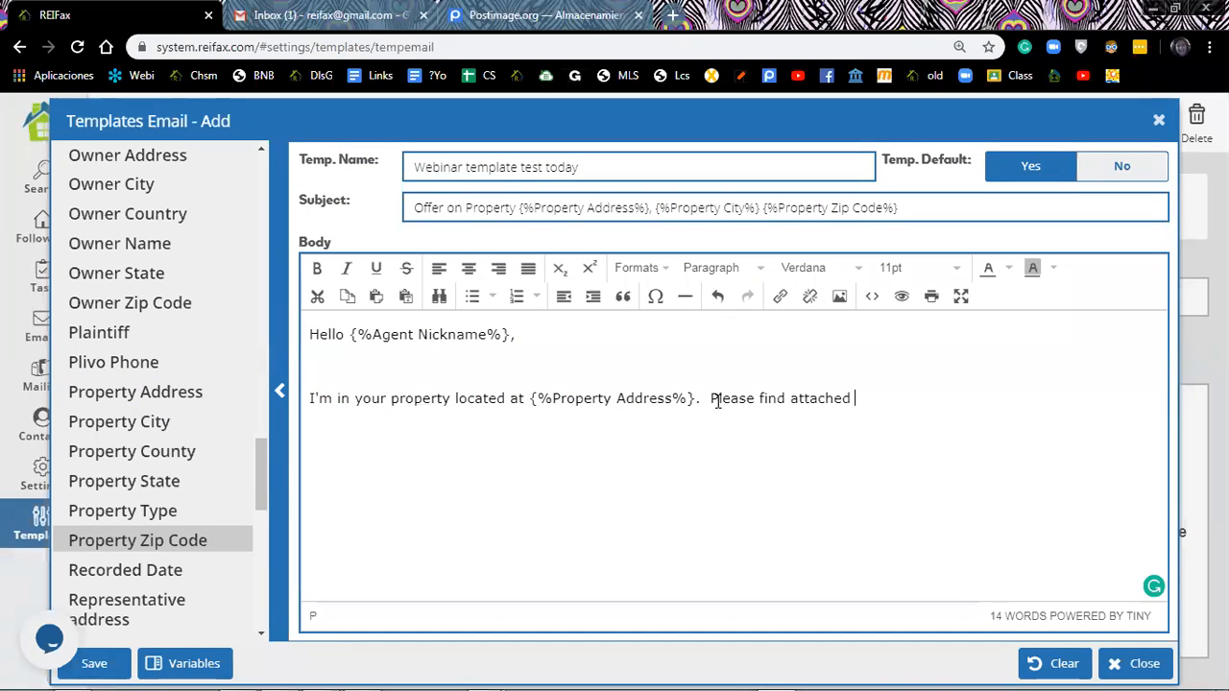
text(my offer contract)
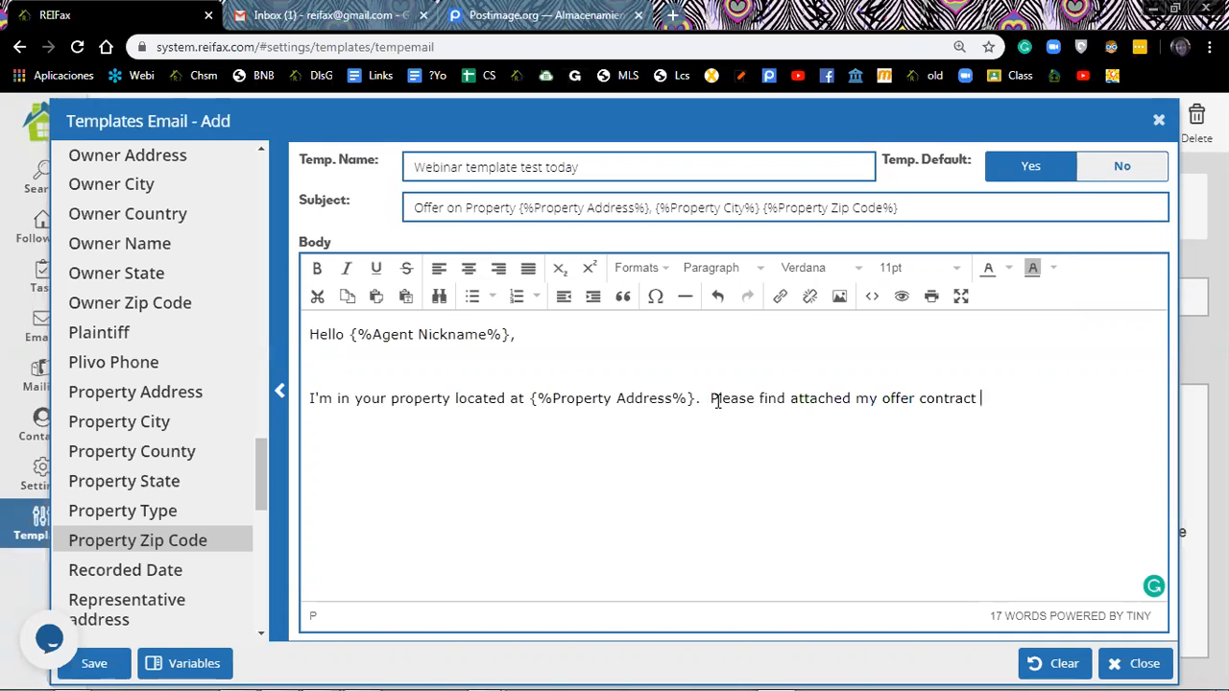
text(for your review)
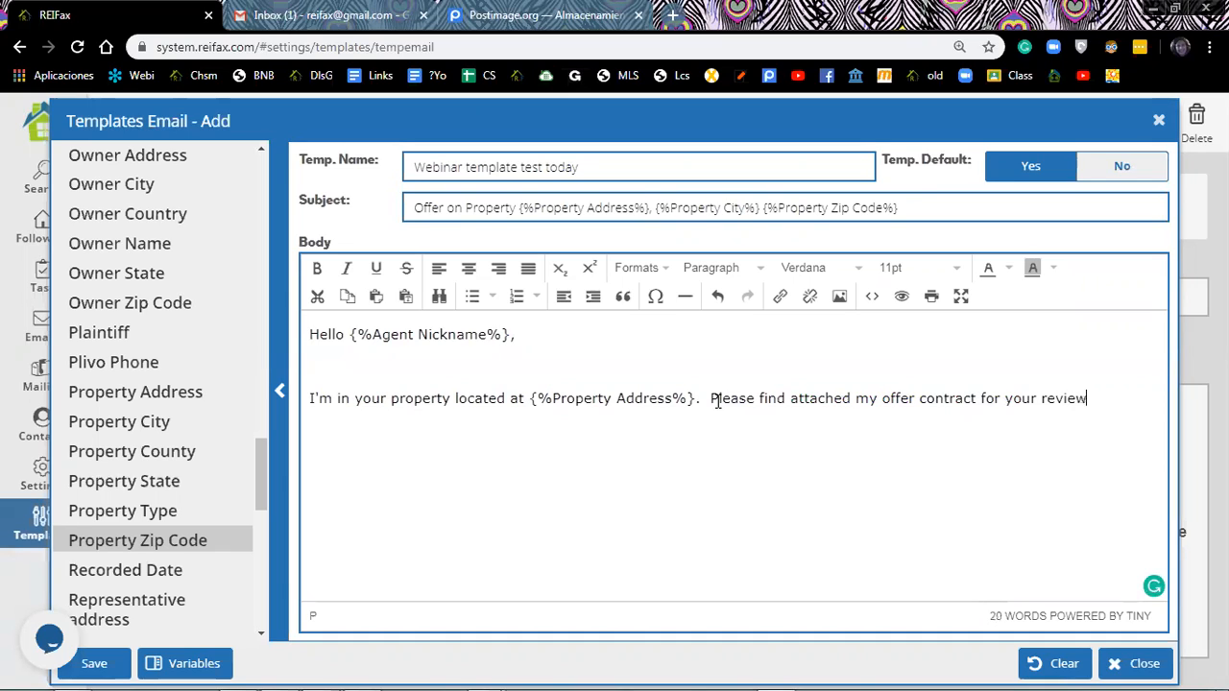
text(.)
- Start a new paragraph reading 'If any questions arise contact me at'
key(Return)
text(If any qu)
click(728, 355)
text(est)
key(BackSpace)
key(BackSpace)
key(BackSpace)
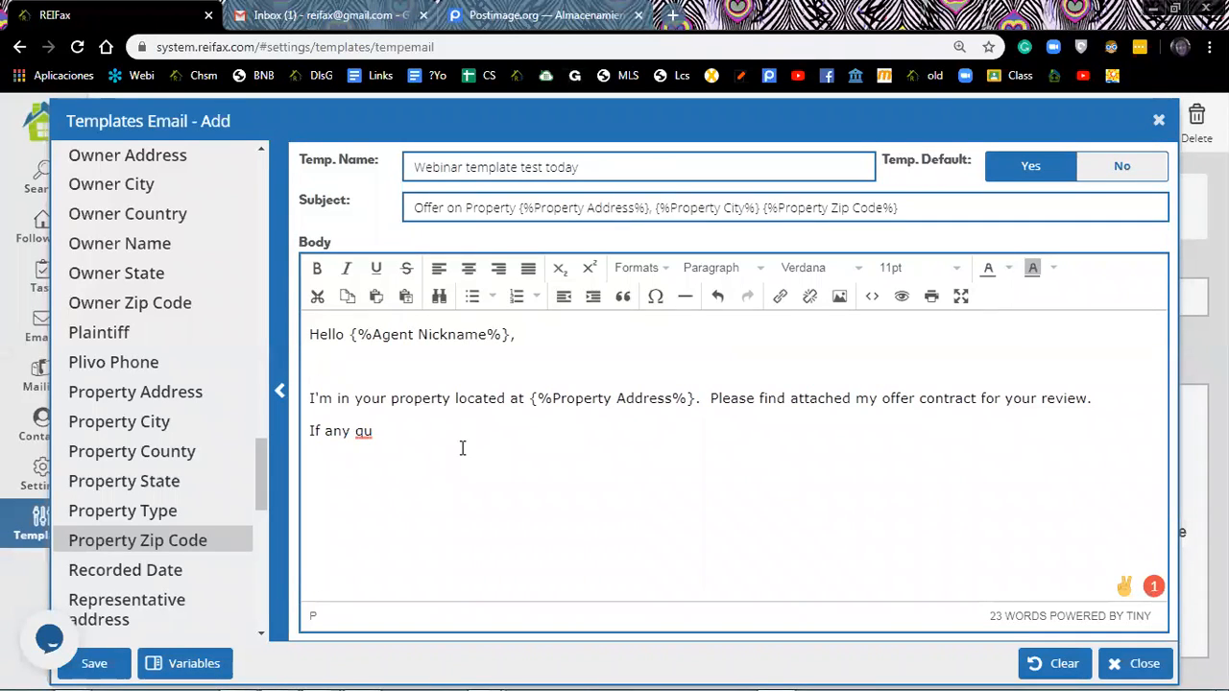
click(426, 432)
text(estions)
text(a)
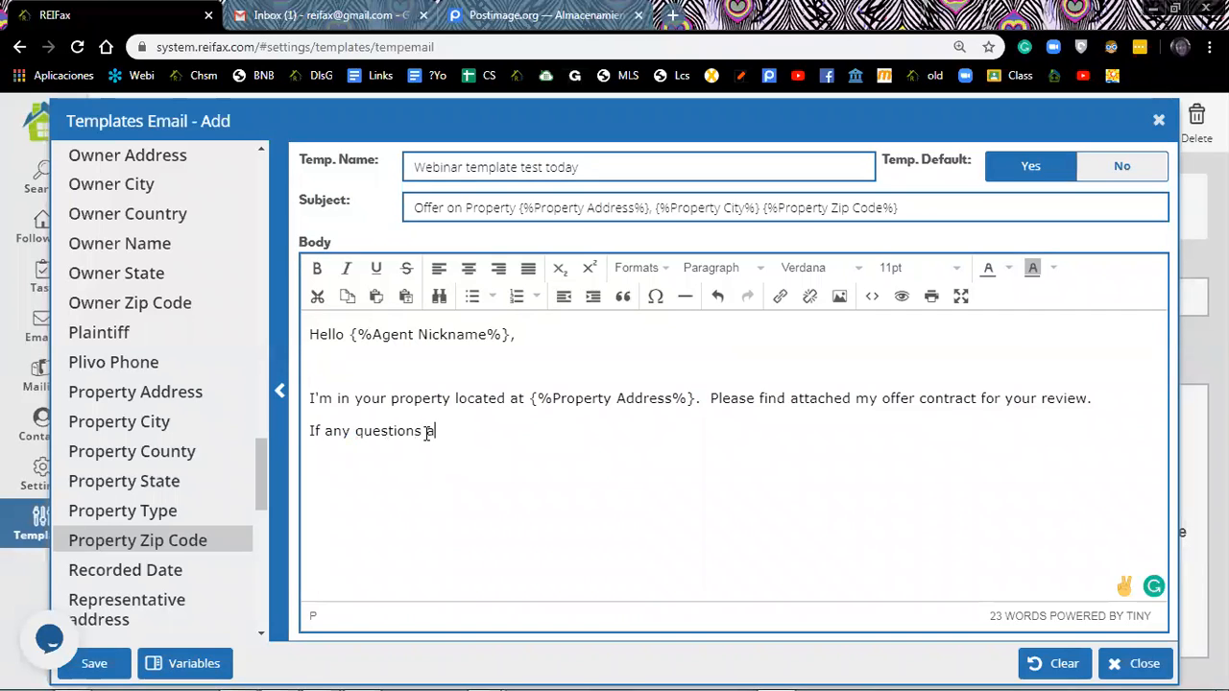
text(rise contact me at)
- Enter the phone number after 'contact me at' using the Free Virtual Keyboard's digit keys
mouse_move(54, 686)
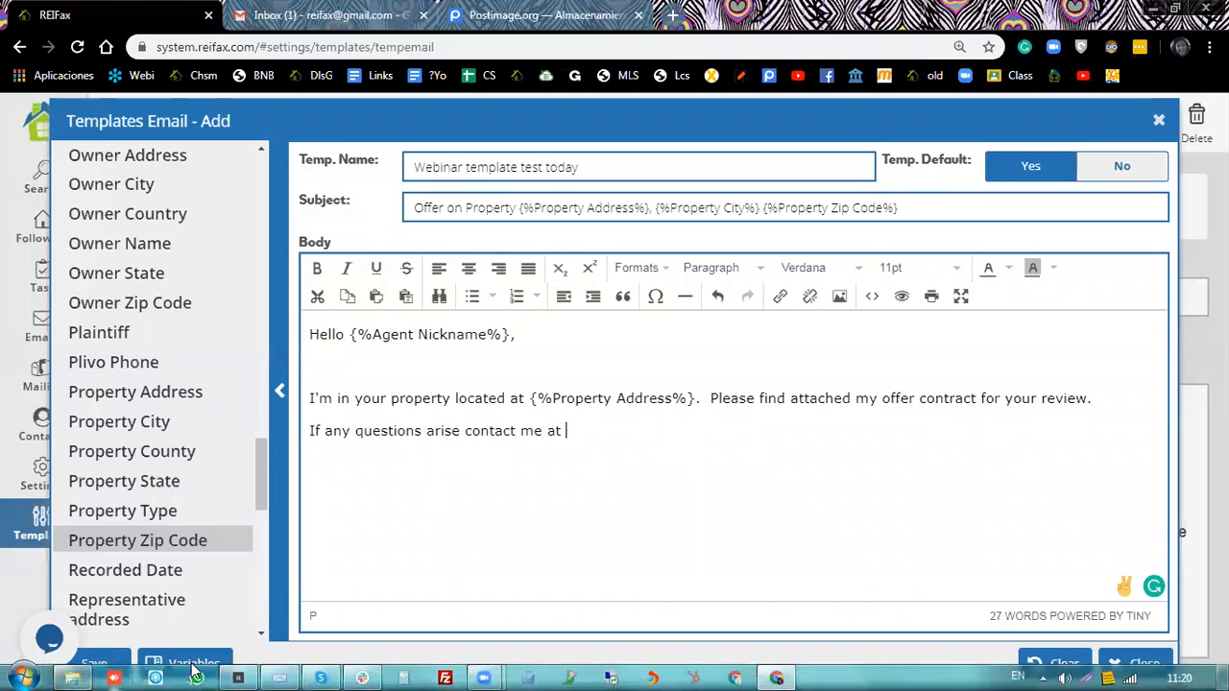
click(280, 677)
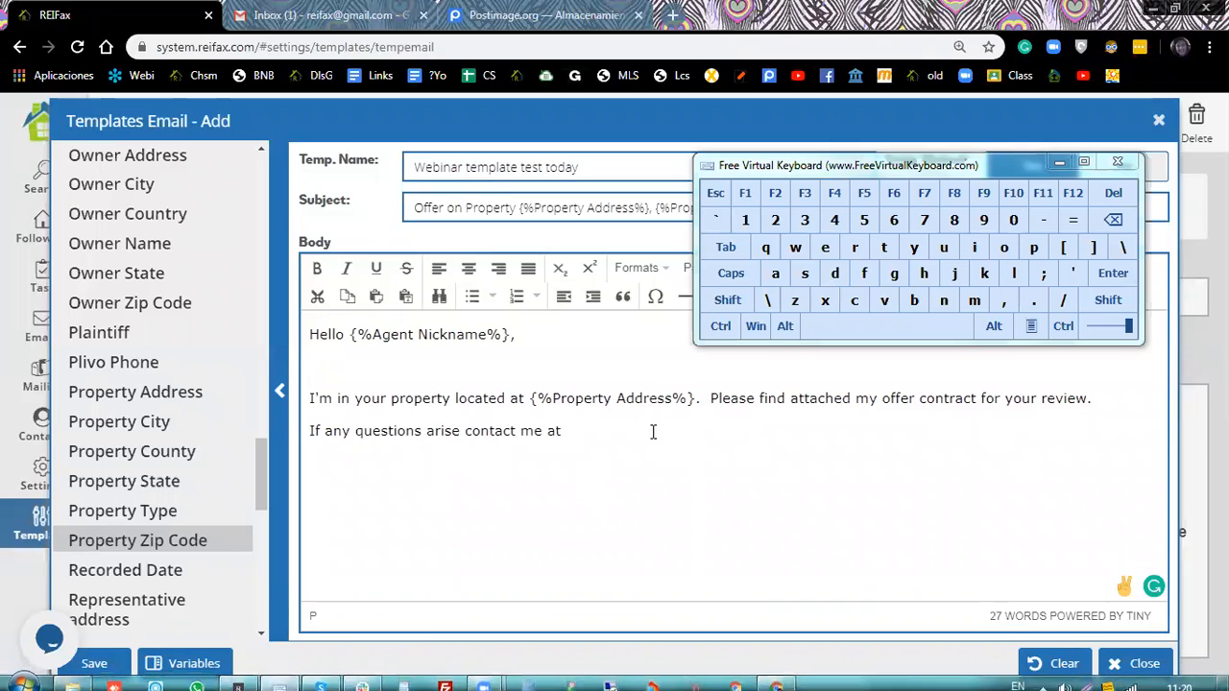
click(983, 220)
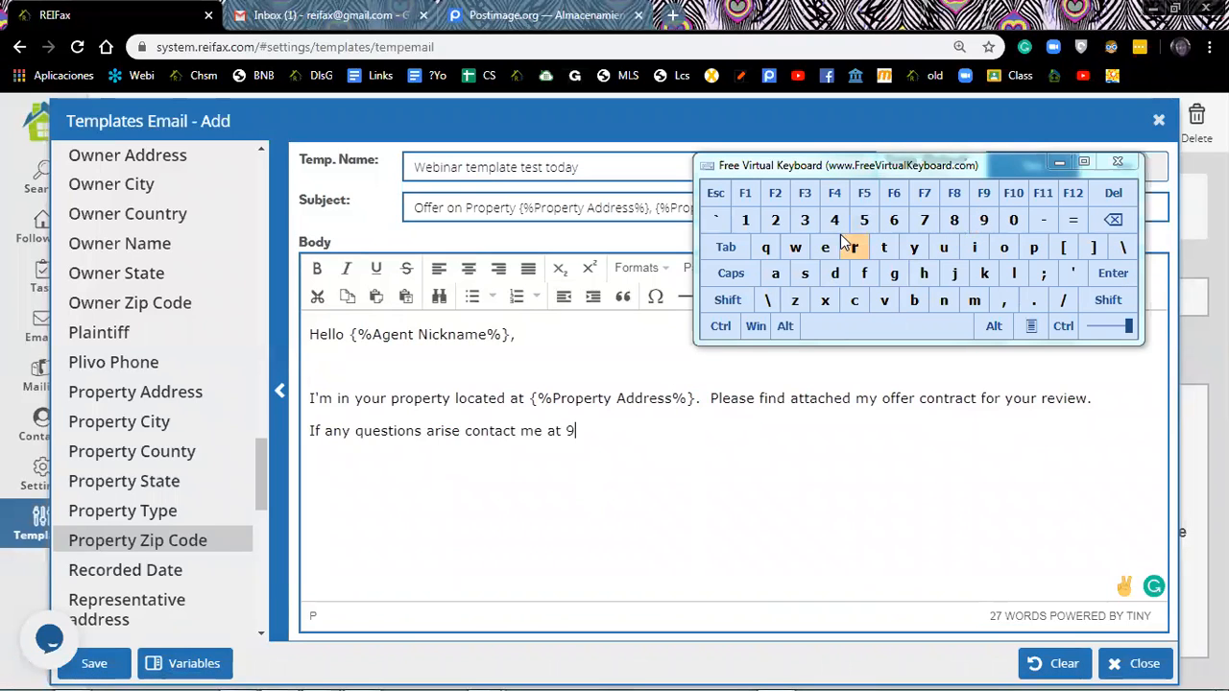
click(864, 220)
click(834, 220)
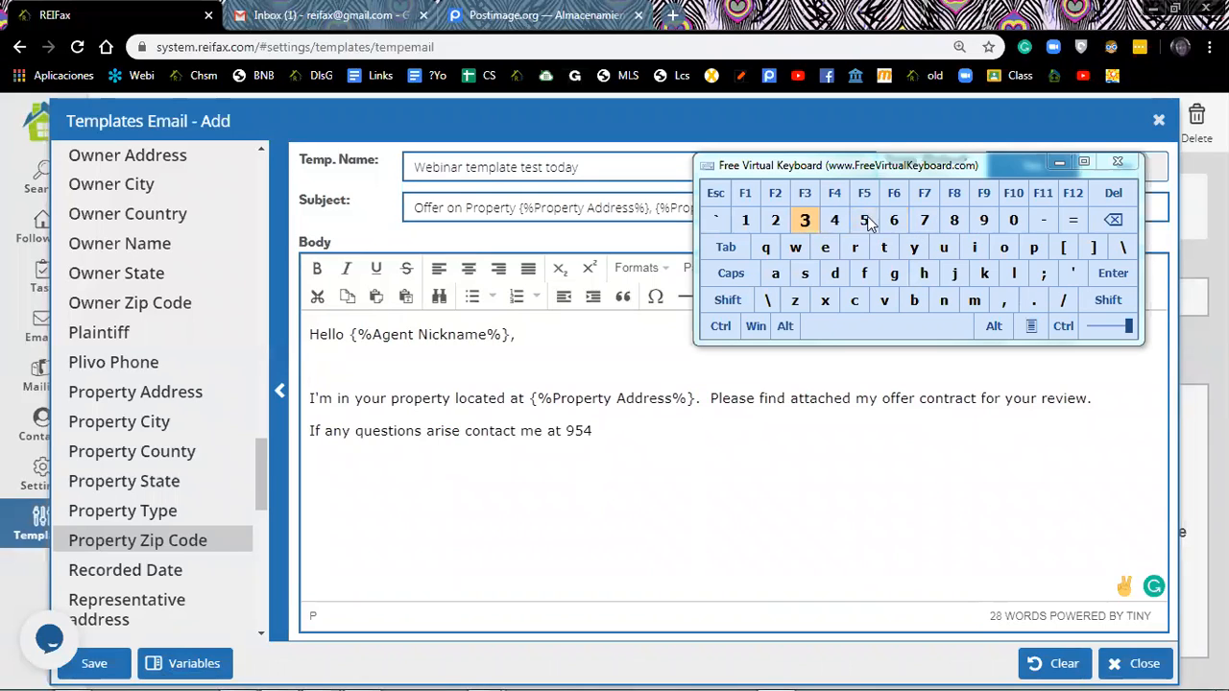
click(955, 220)
click(954, 220)
click(954, 220)
double_click(955, 220)
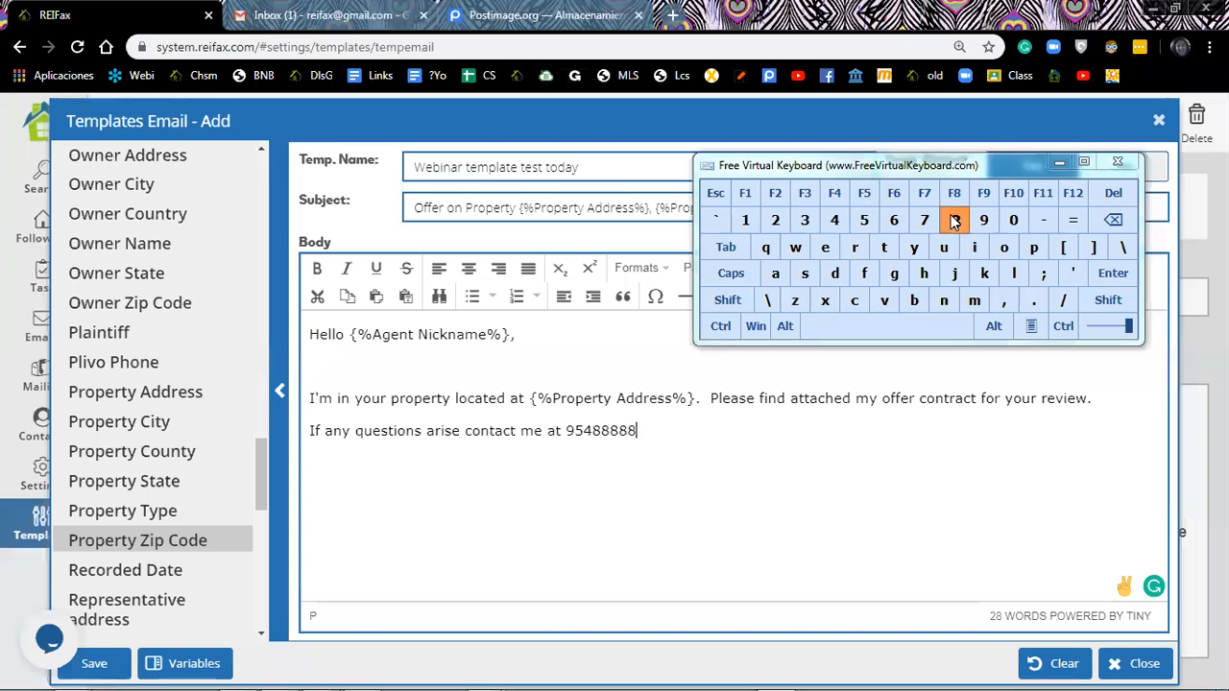
click(954, 220)
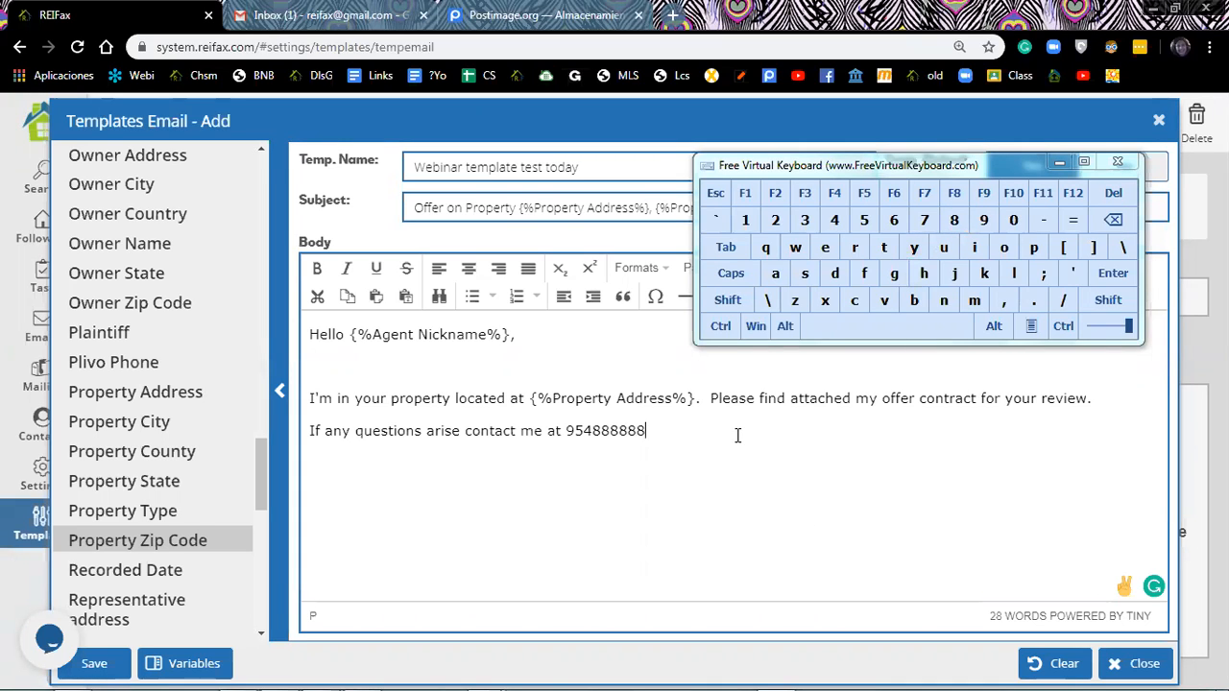
- End the contact line with a period, start an empty paragraph, and minimize the virtual keyboard
text(.)
key(Return)
key(Return)
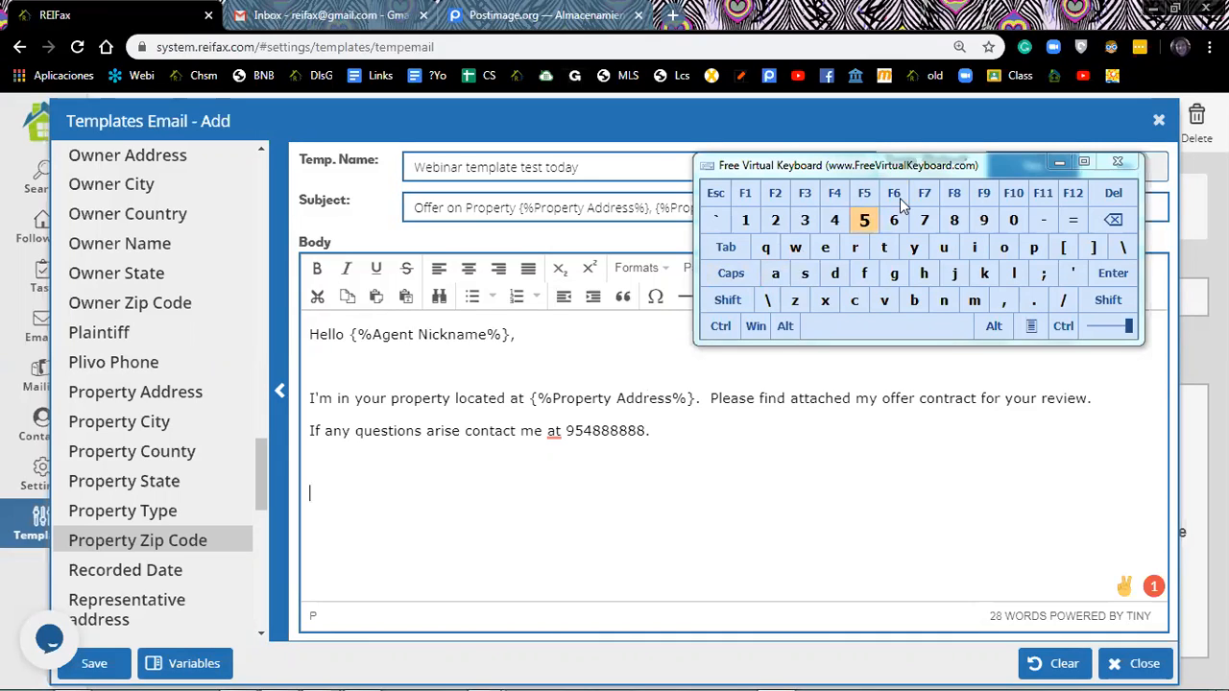
click(1066, 164)
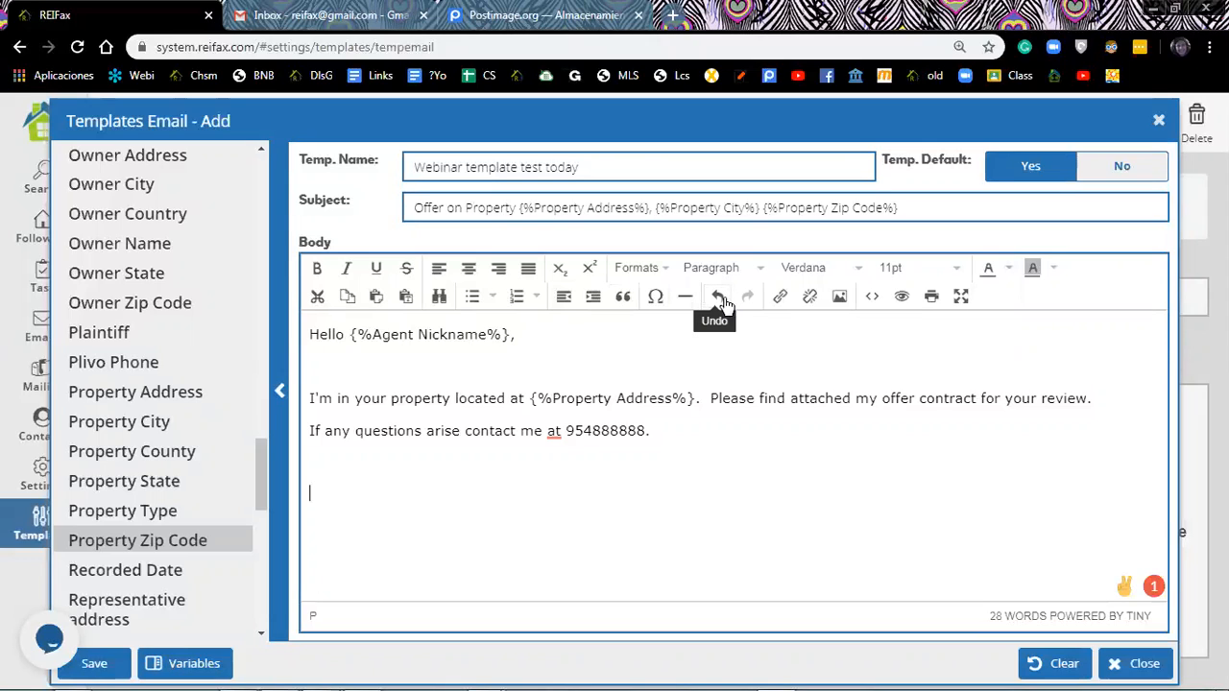
- Open the Insert/edit image dialog and switch to the Postimage upload page
click(840, 296)
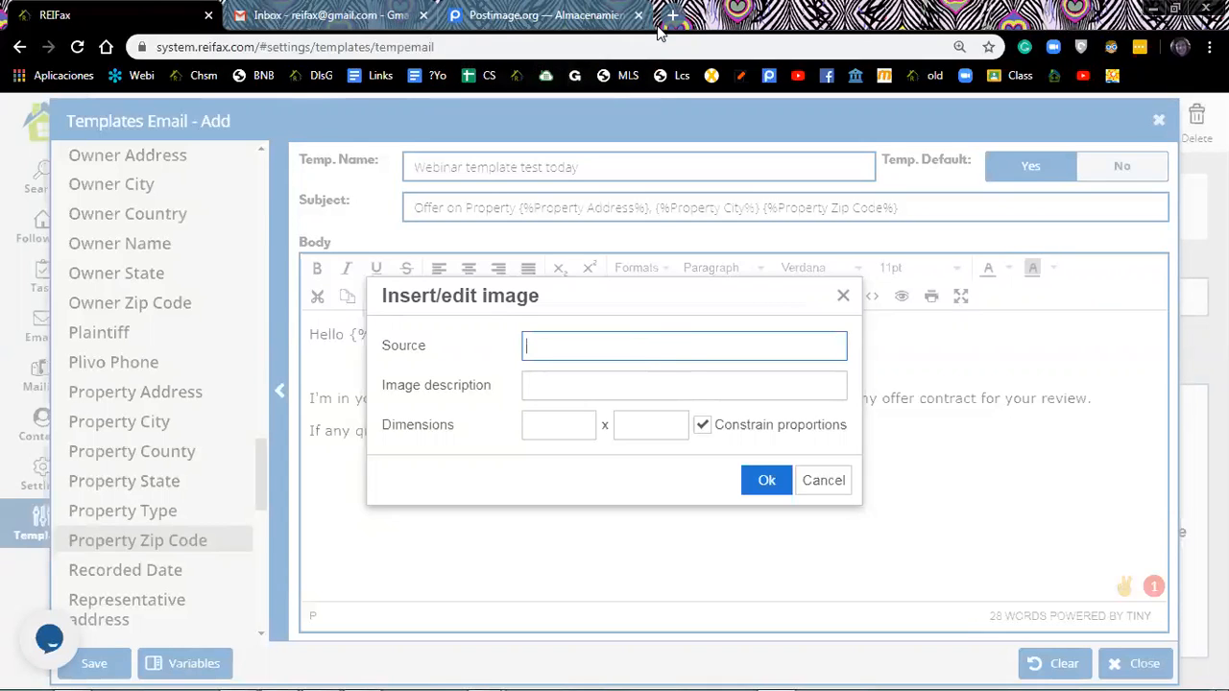
click(508, 29)
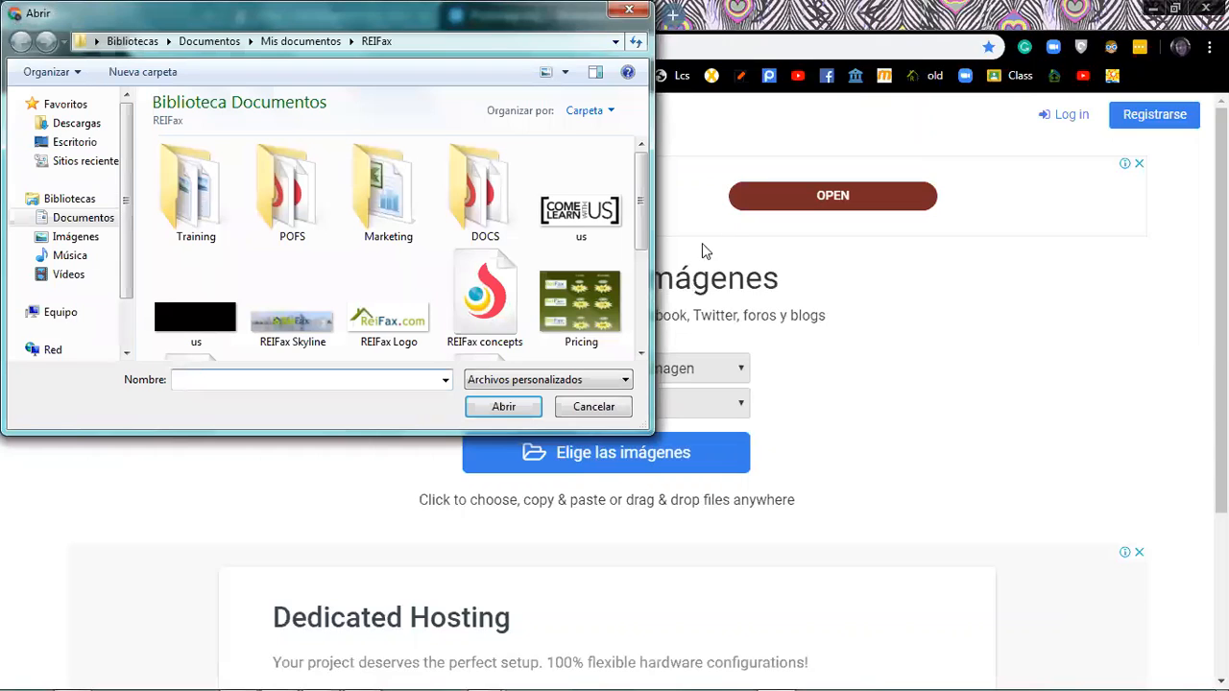
- Select REIFax Logo in the Abrir dialog, upload it to Postimage, and reload the upload page
drag(638, 227, 633, 302)
scroll(631, 301, down, 1)
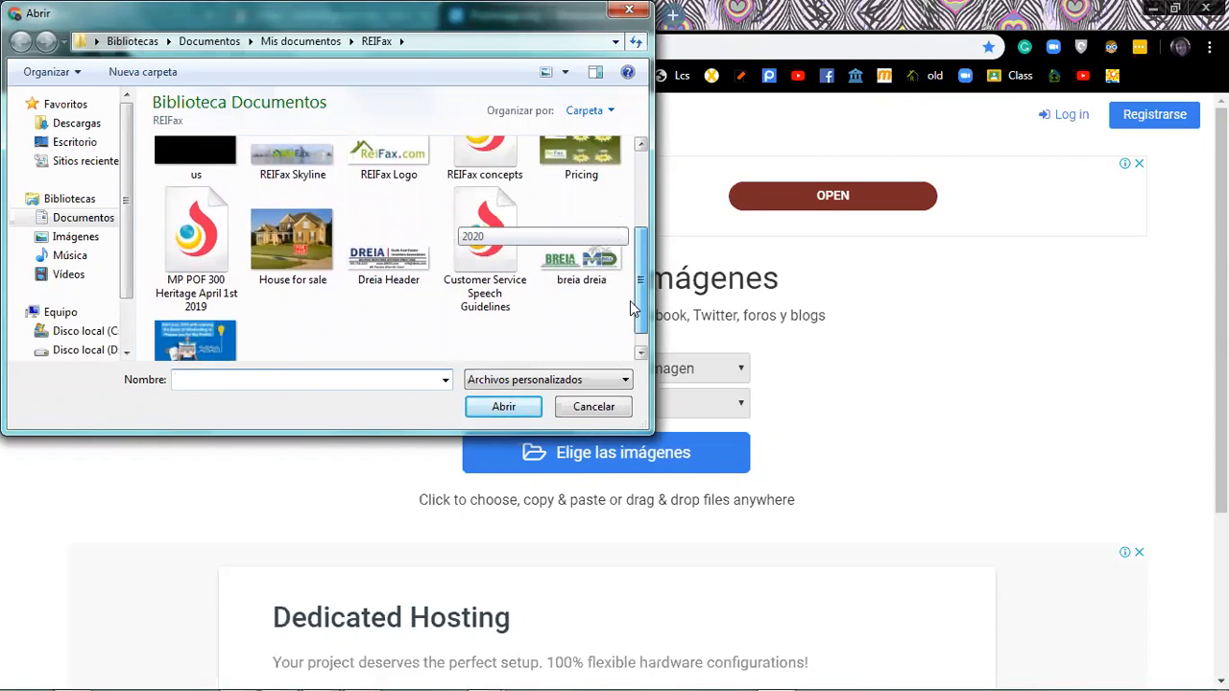
scroll(630, 299, up, 1)
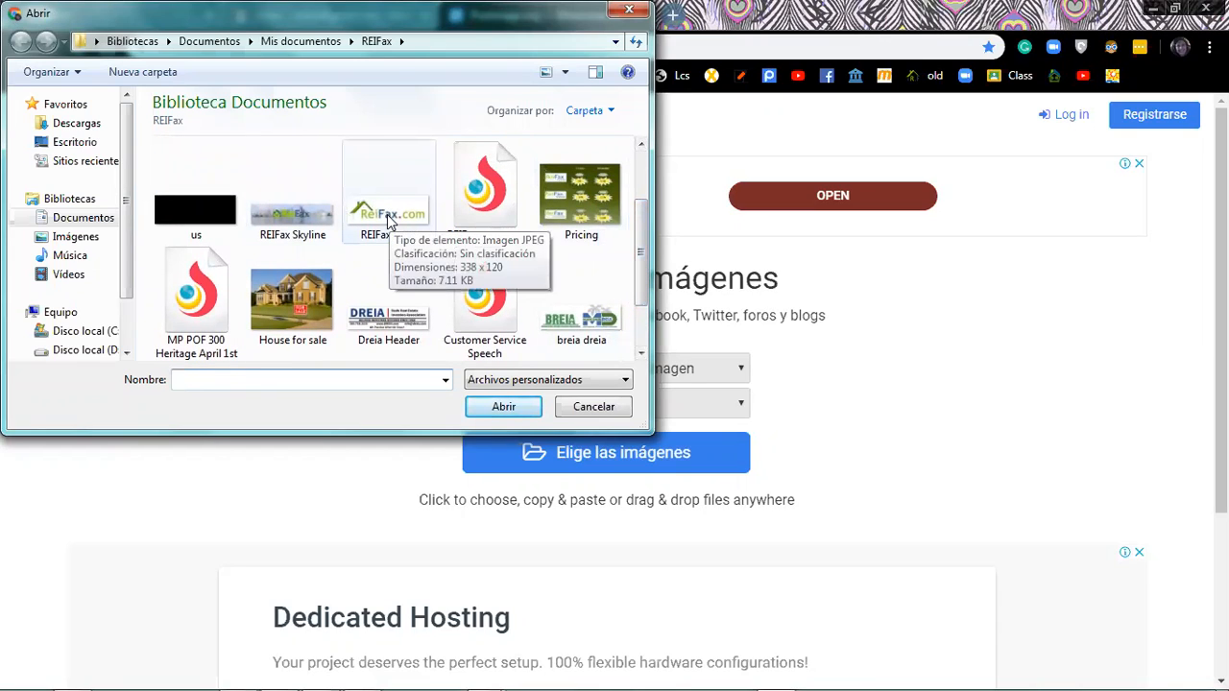
click(389, 221)
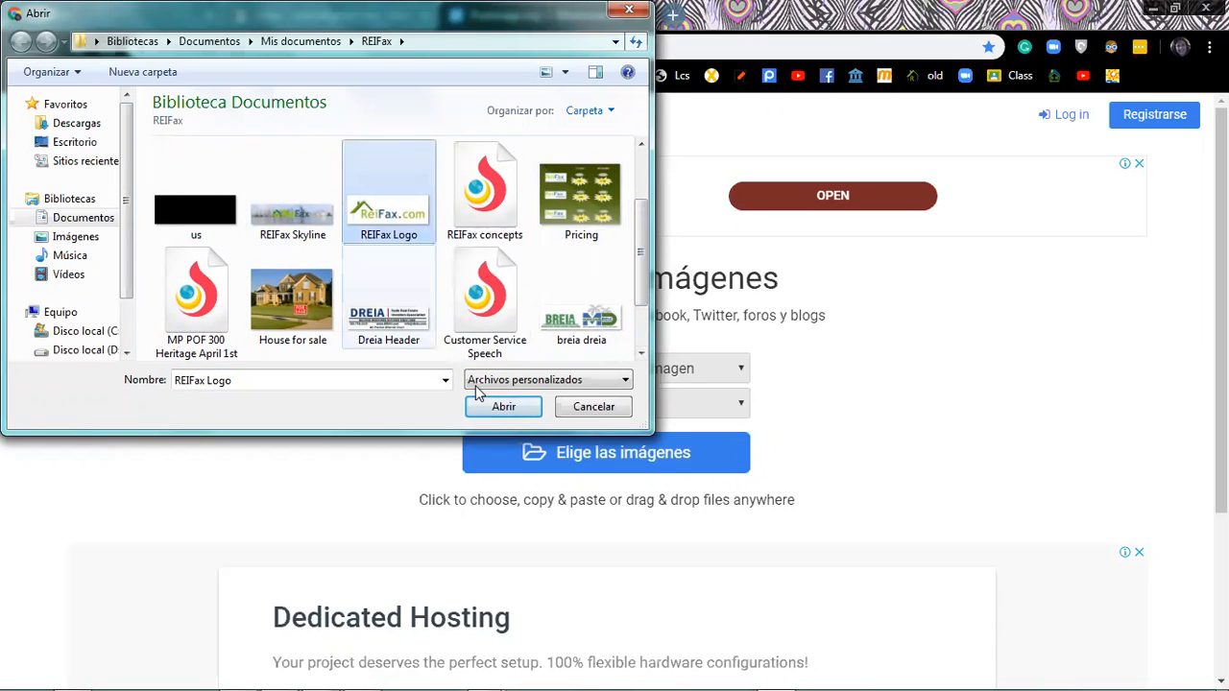
click(503, 407)
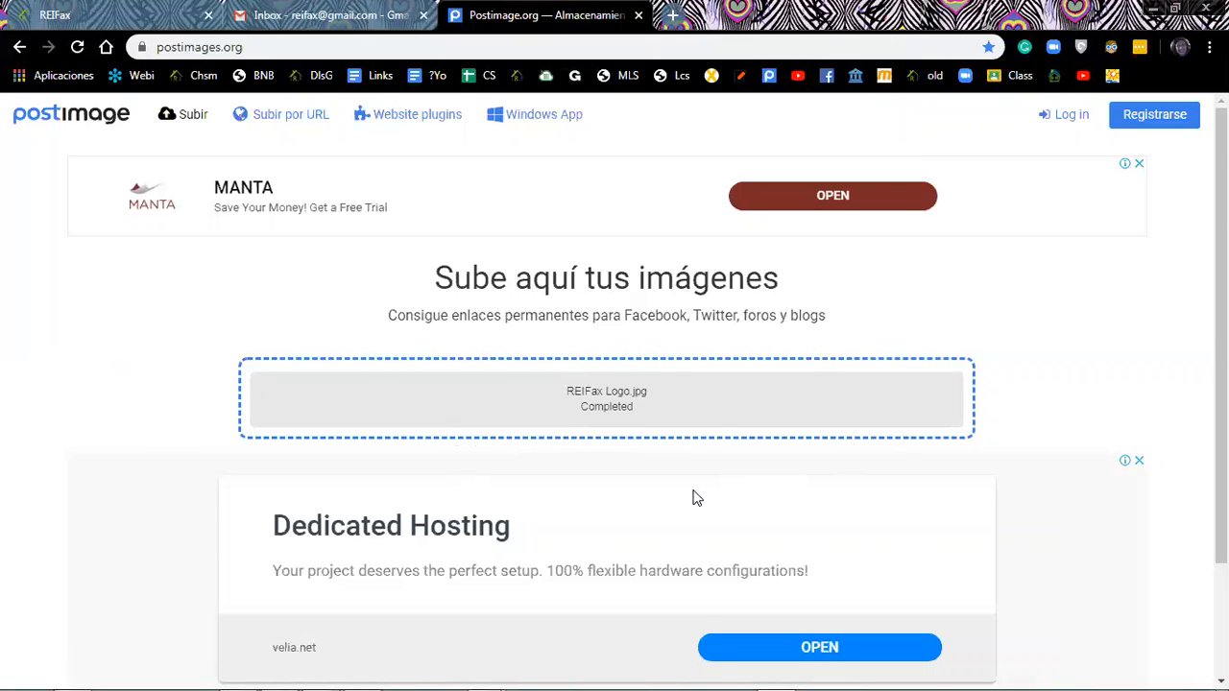
scroll(696, 497, down, 2)
scroll(629, 461, up, 2)
click(77, 47)
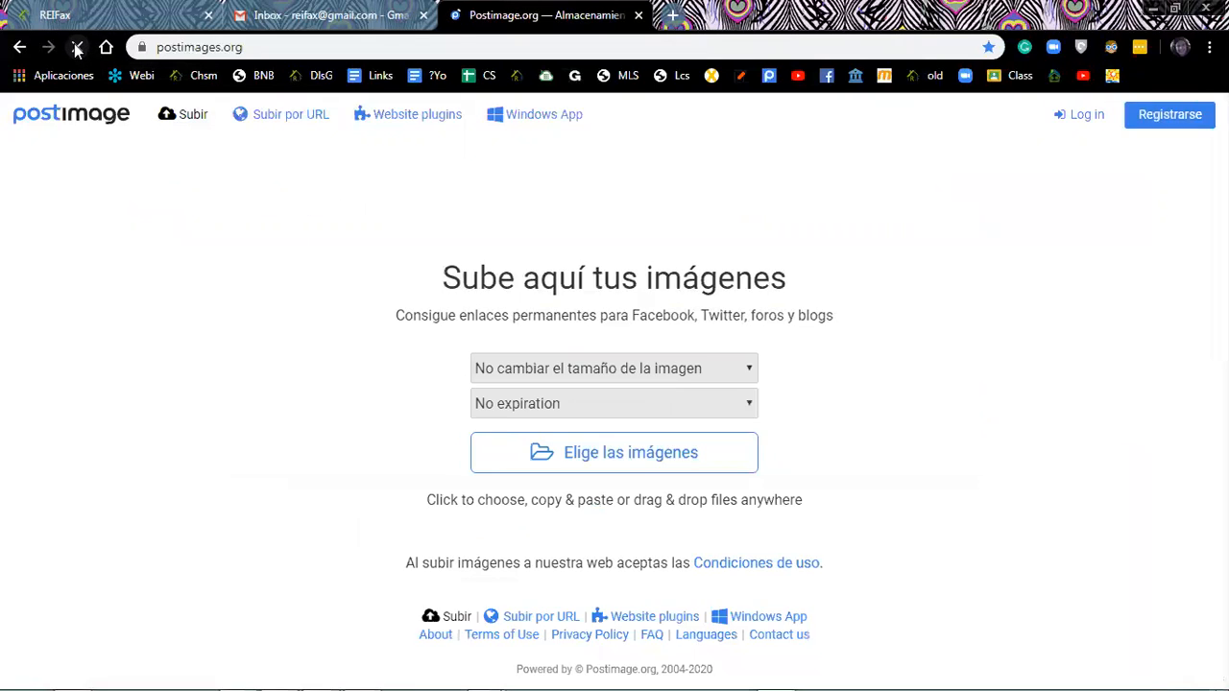
- Upload the REIFax Logo file, copy its Postimage direct link, and return to the REIFax editor
click(614, 459)
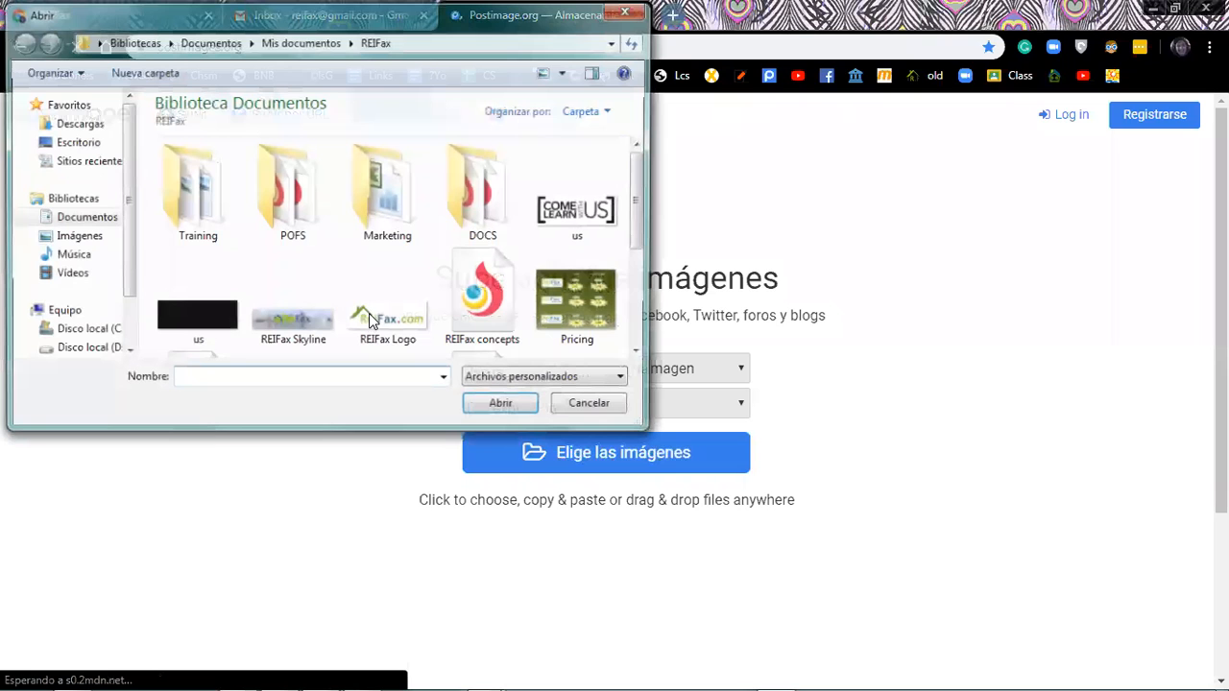
double_click(369, 313)
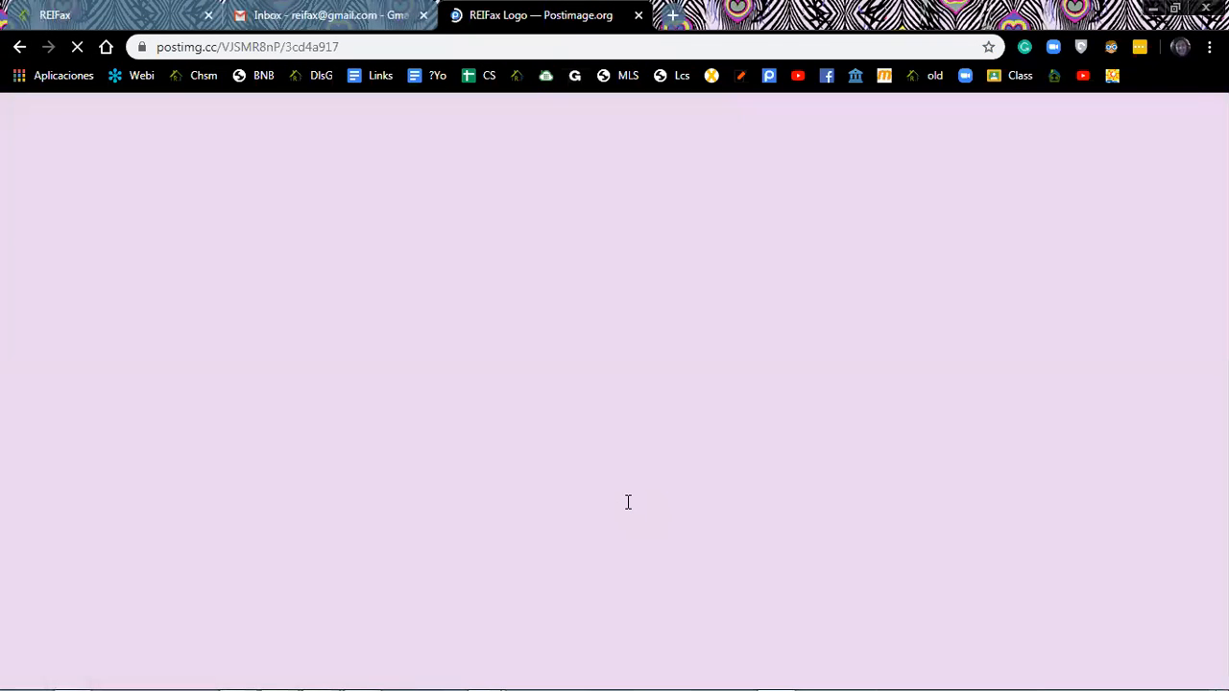
scroll(989, 320, down, 2)
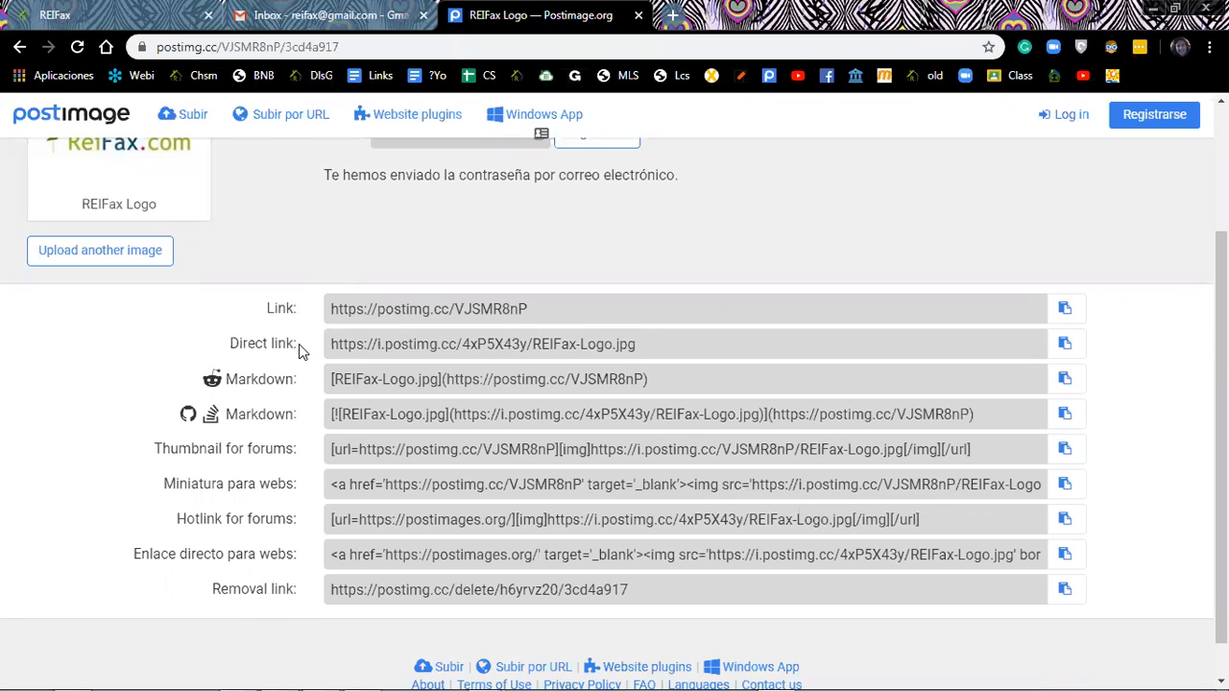
click(1065, 345)
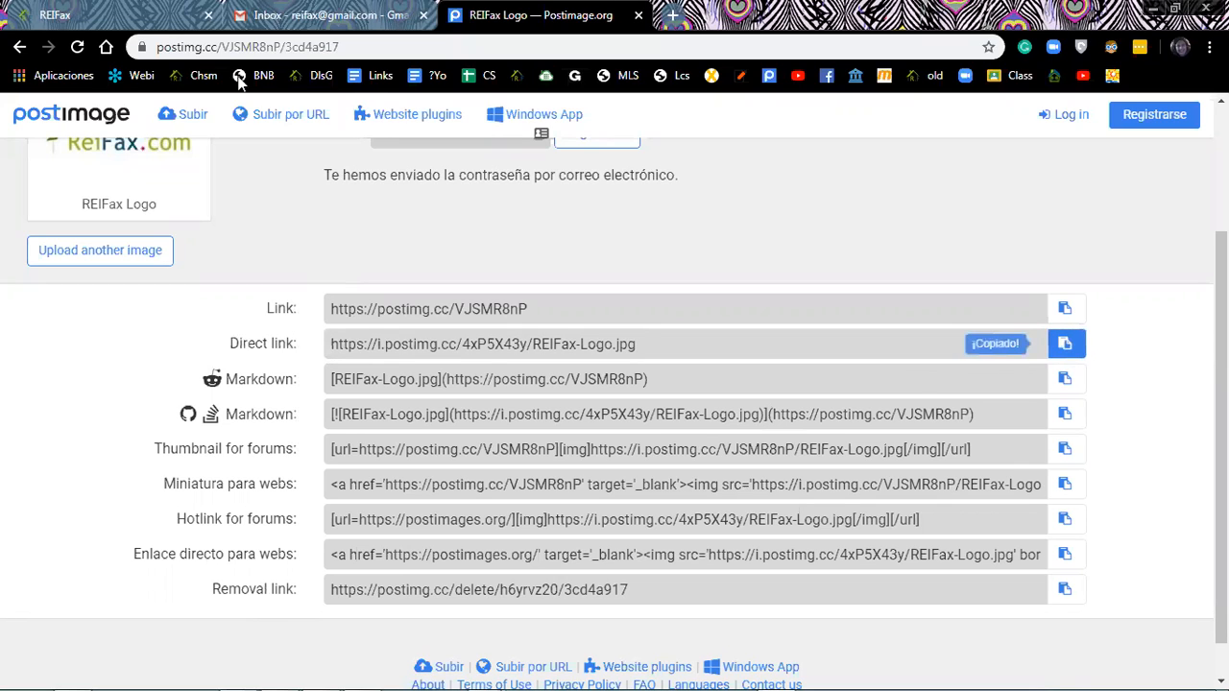
click(128, 14)
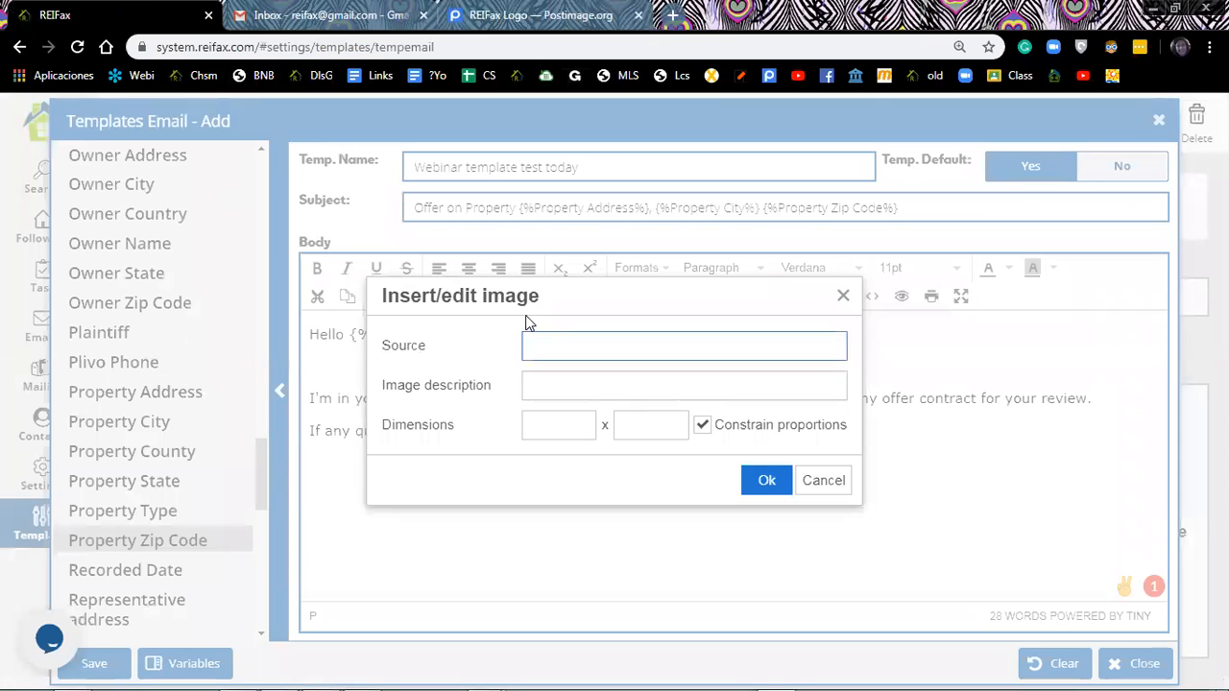
- Paste the logo's Postimage link as image source, describe it as 'Reifax logo', and insert it
right_click(529, 348)
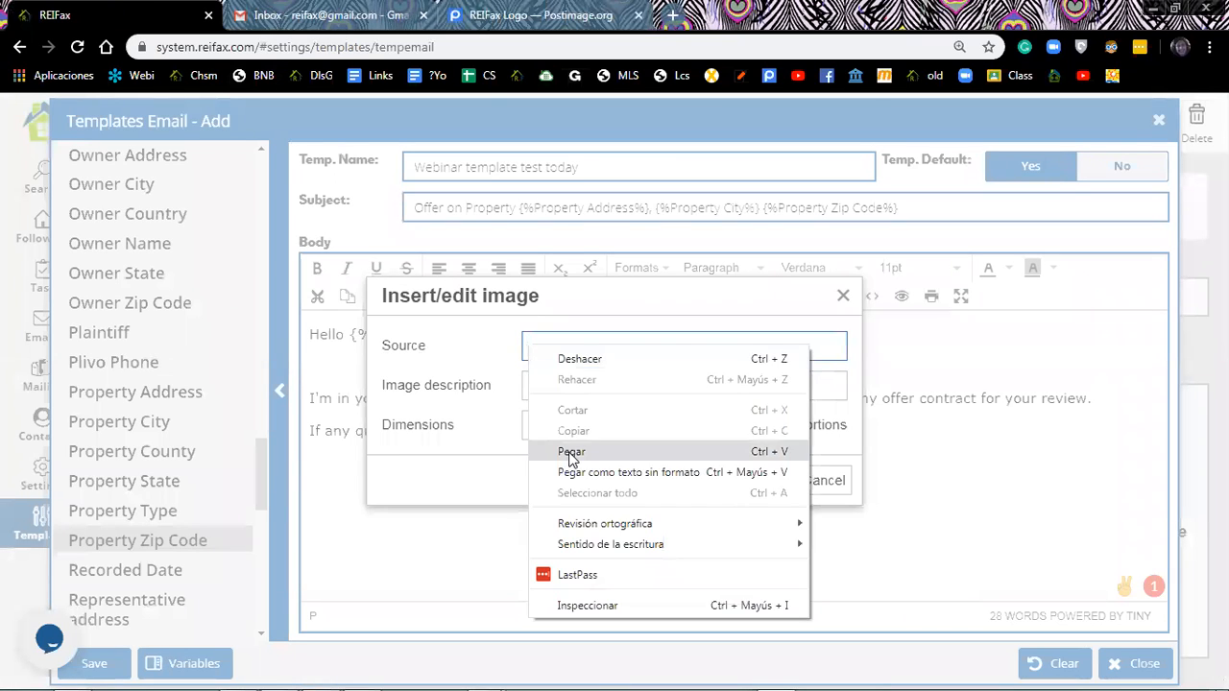
click(570, 452)
click(559, 388)
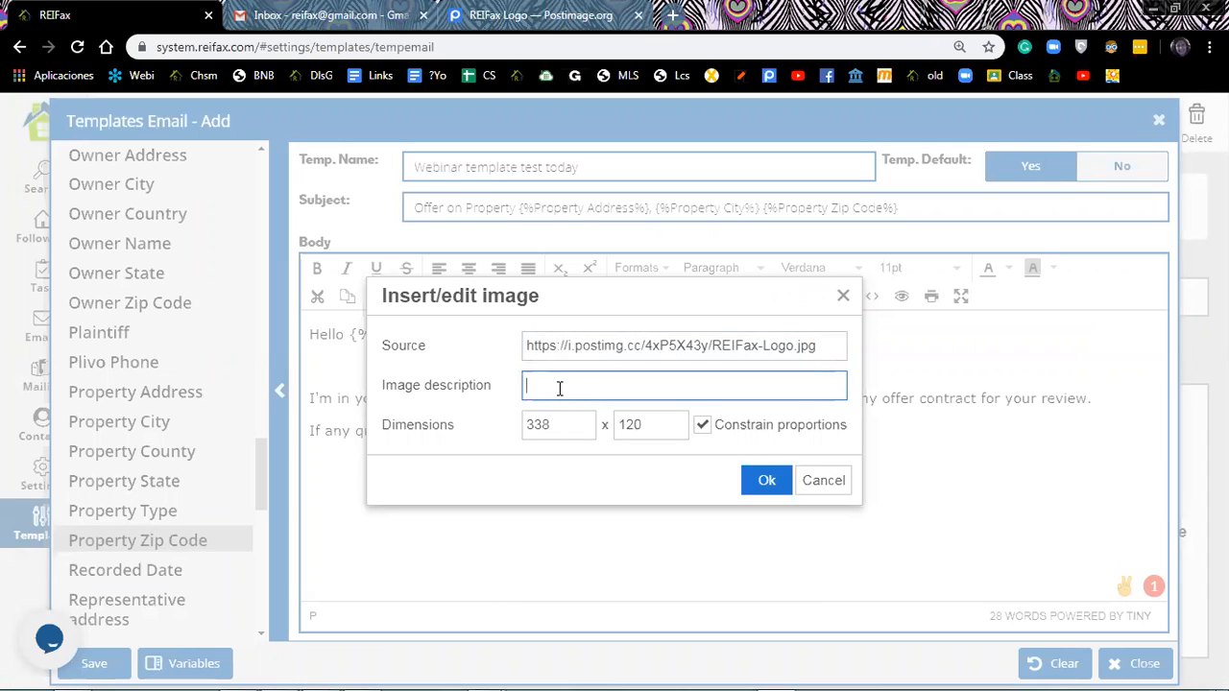
text(Rei)
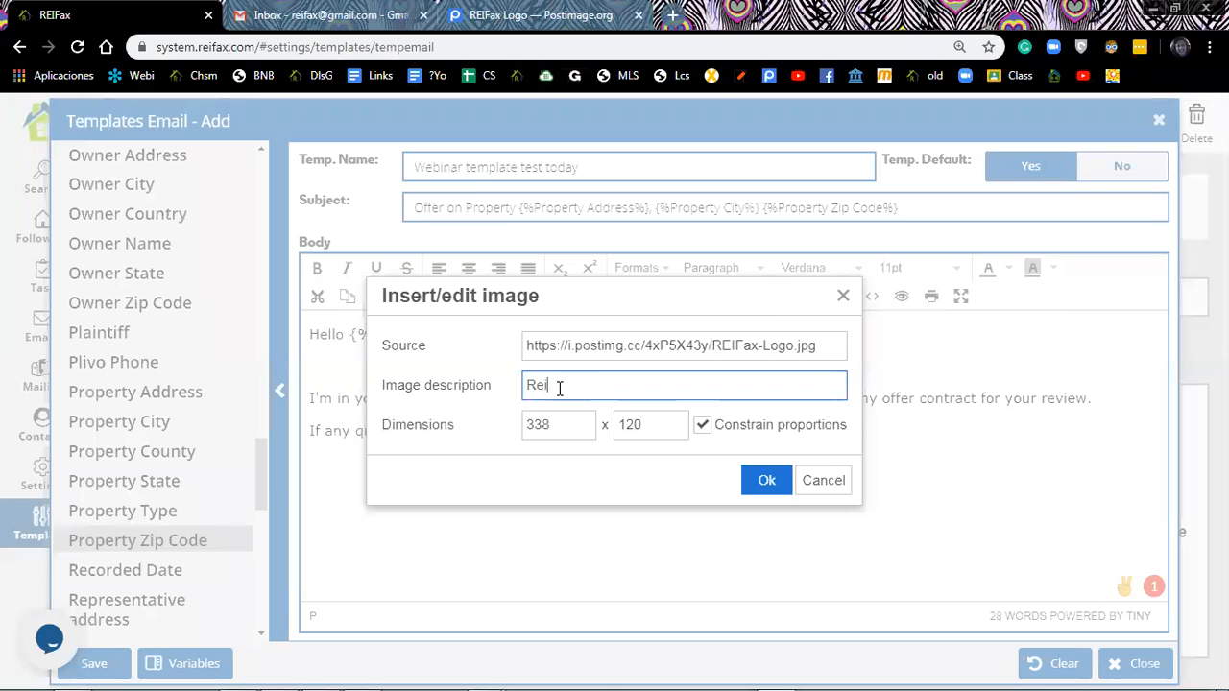
text(fax logo)
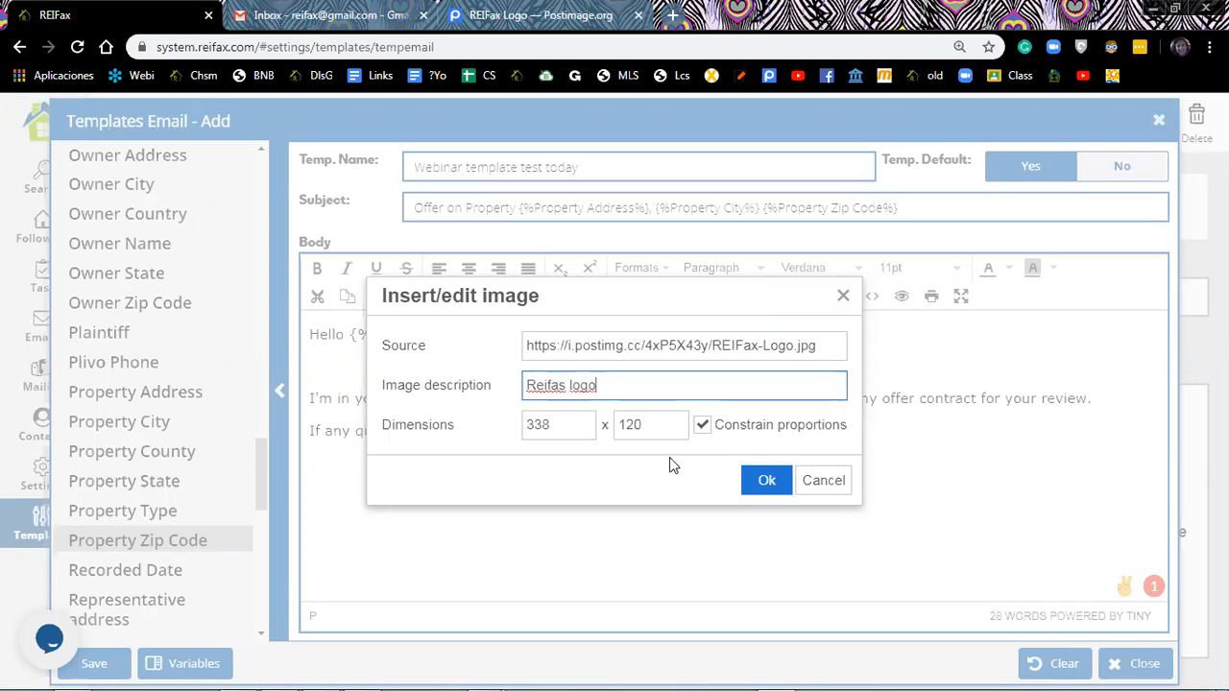
click(765, 479)
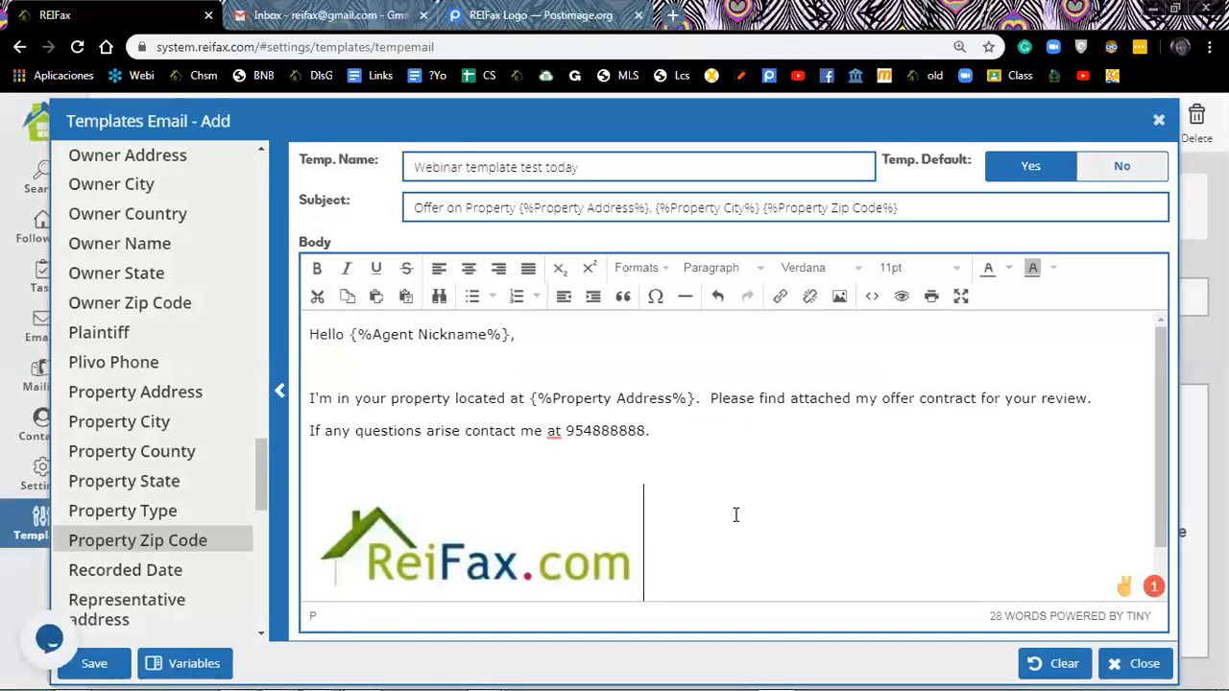
- Add a blank line under the logo and open a new Insert/edit image dialog
scroll(735, 513, down, 1)
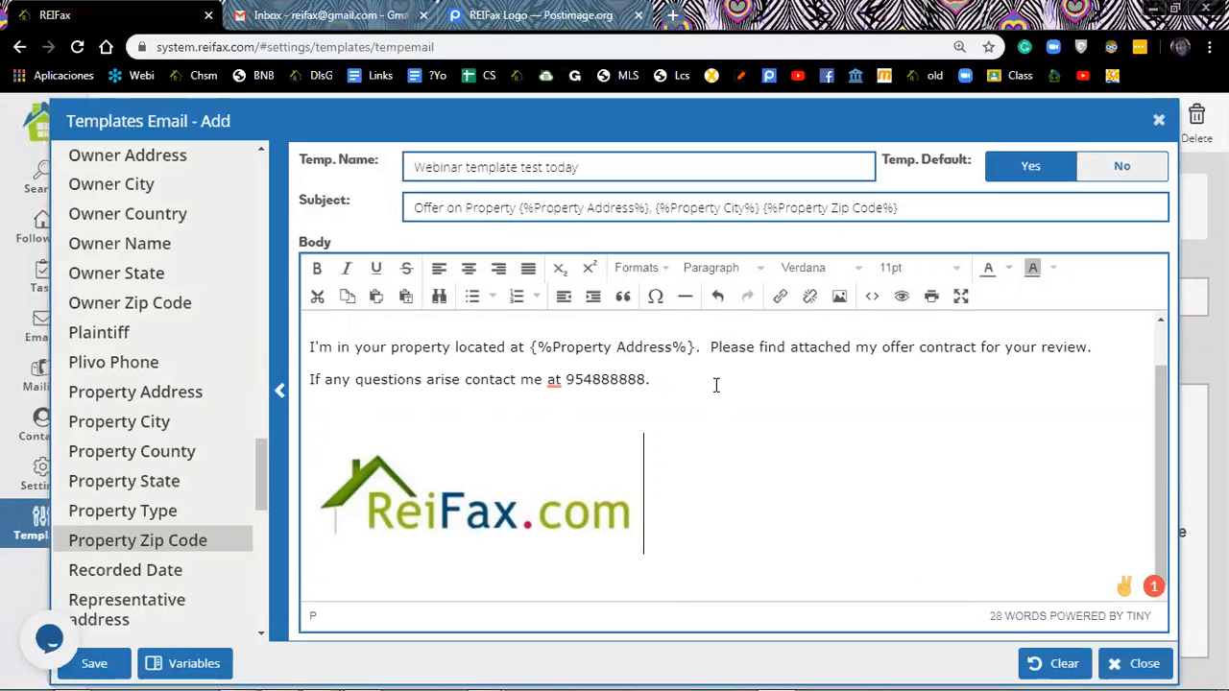
scroll(716, 384, up, 1)
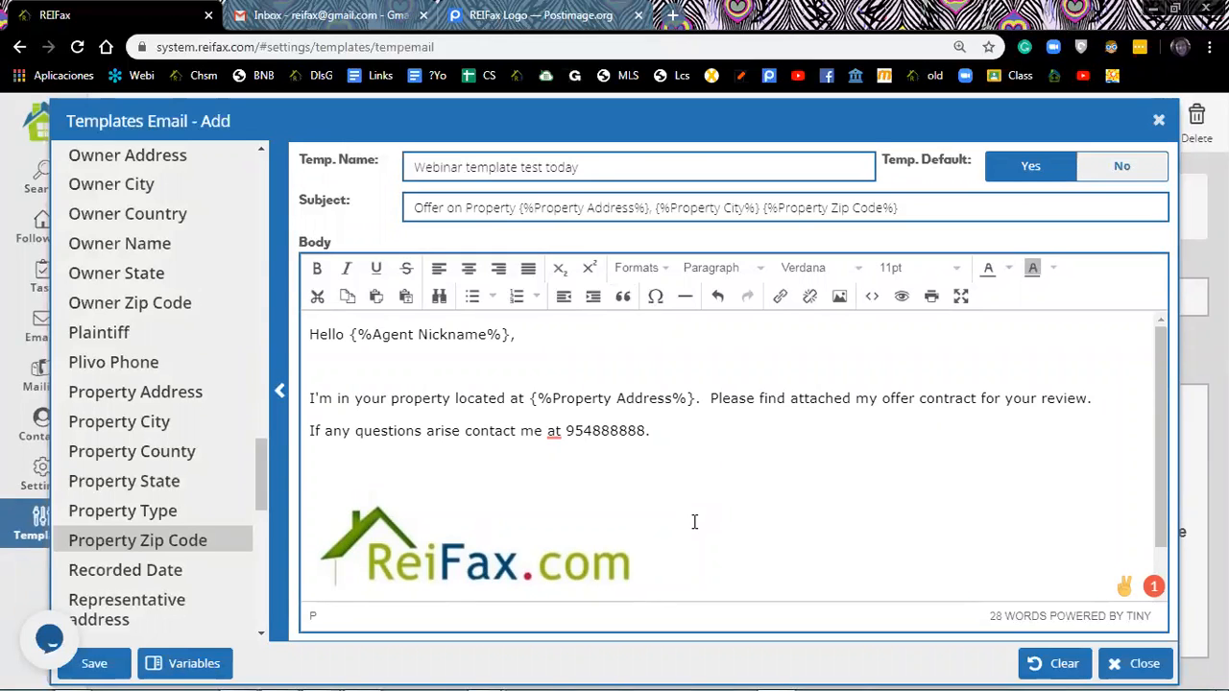
key(Return)
key(Return)
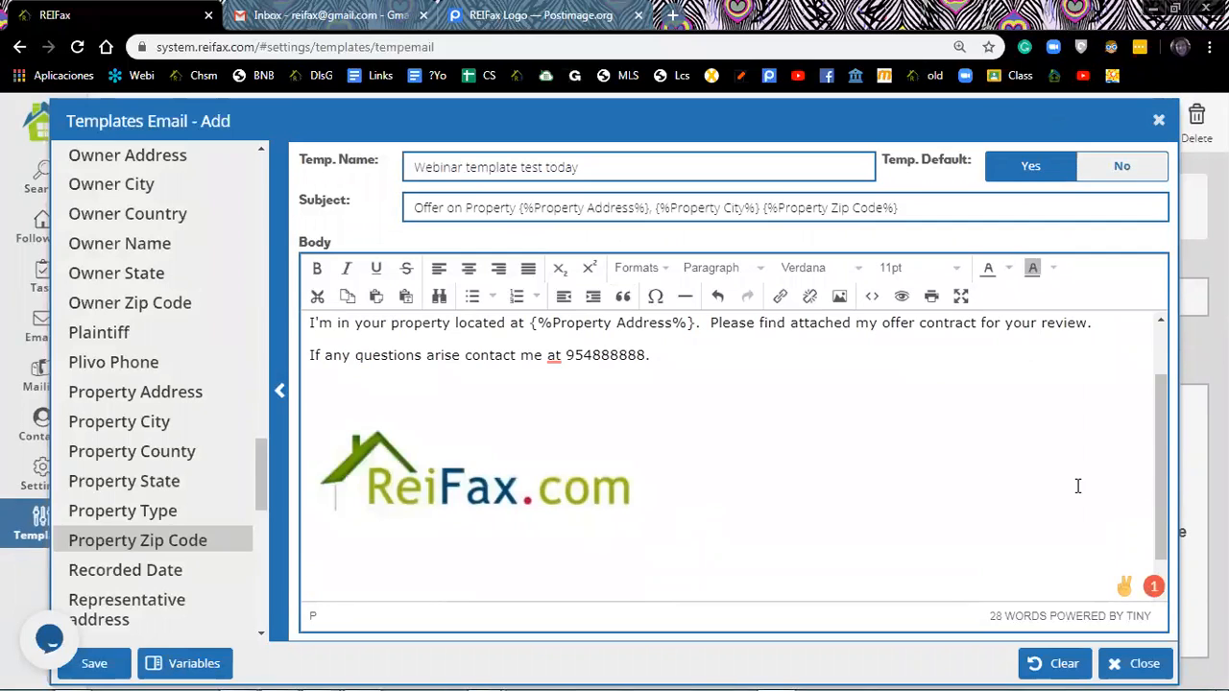
click(840, 298)
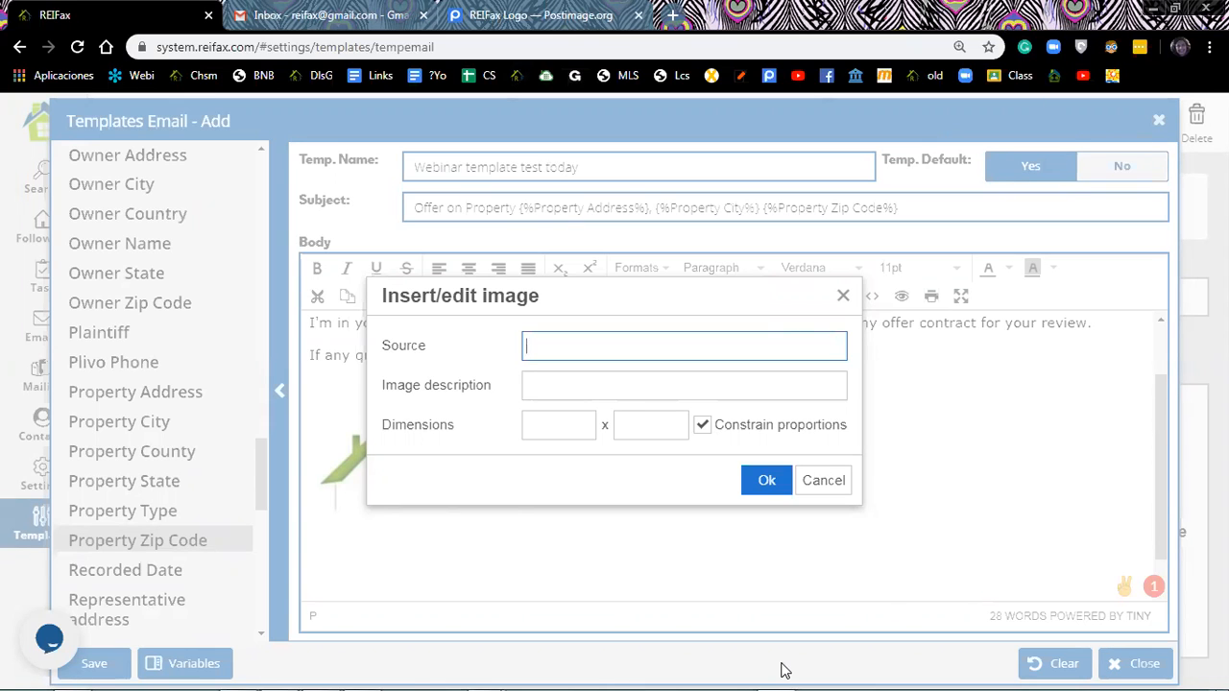
mouse_move(782, 672)
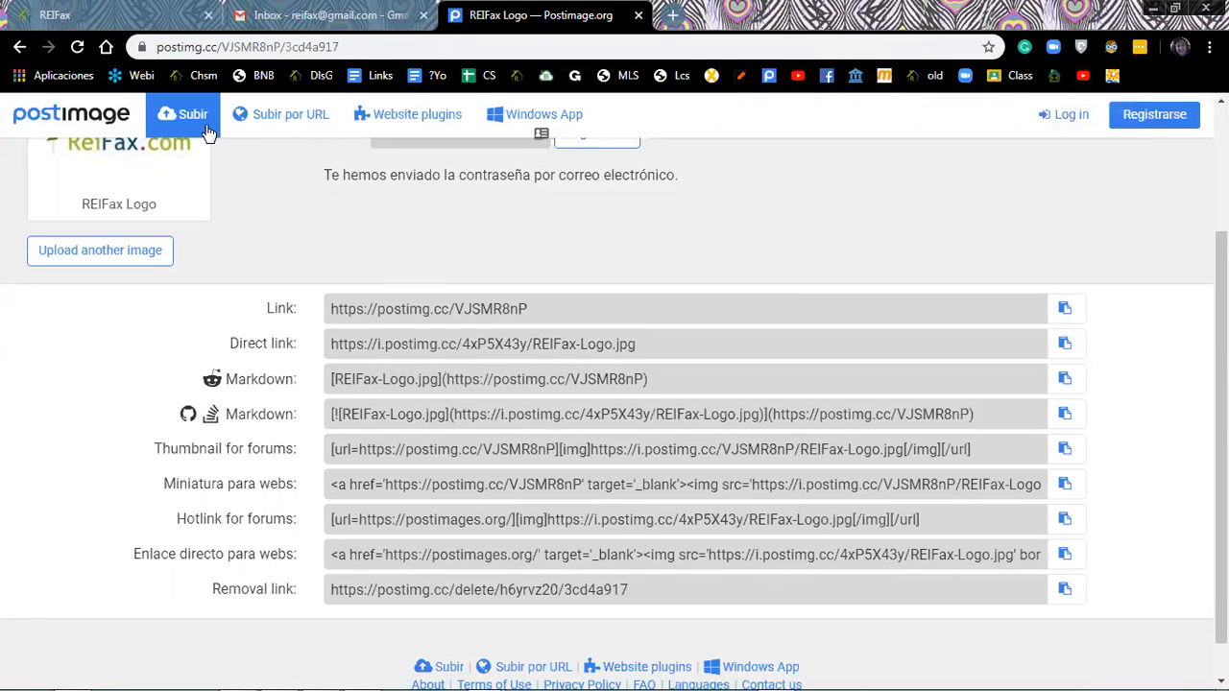
- Start another Postimage upload and open the file picker on the REIFax documents folder
click(1065, 344)
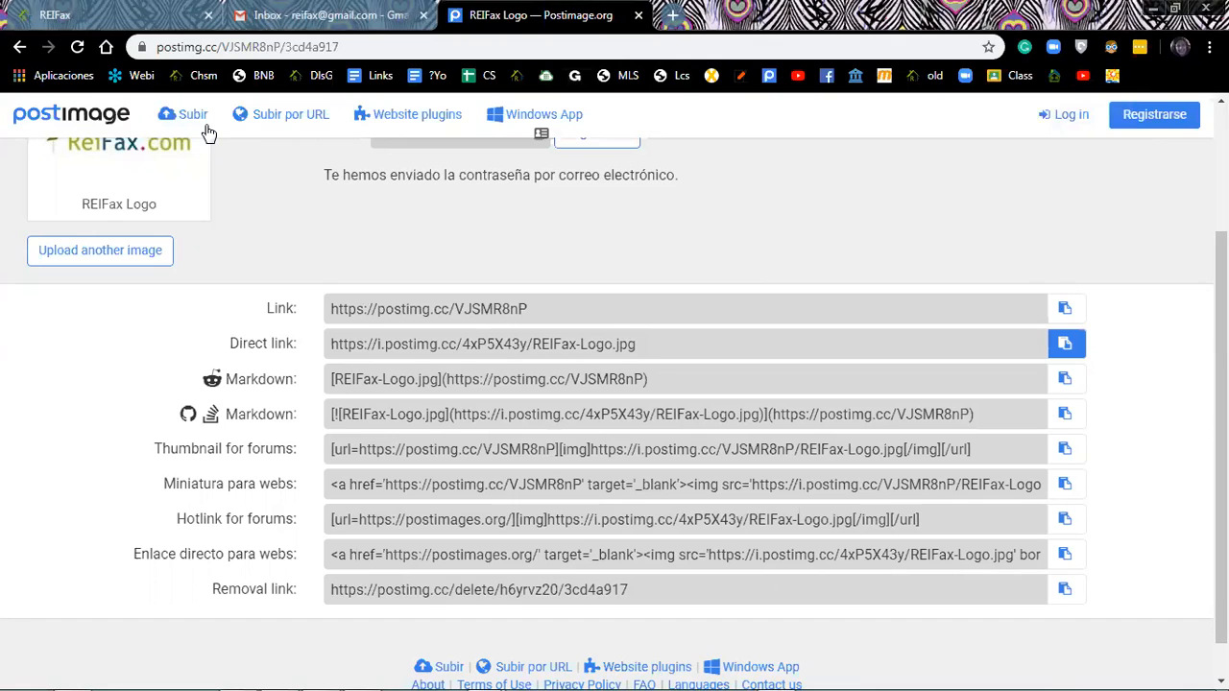
click(122, 251)
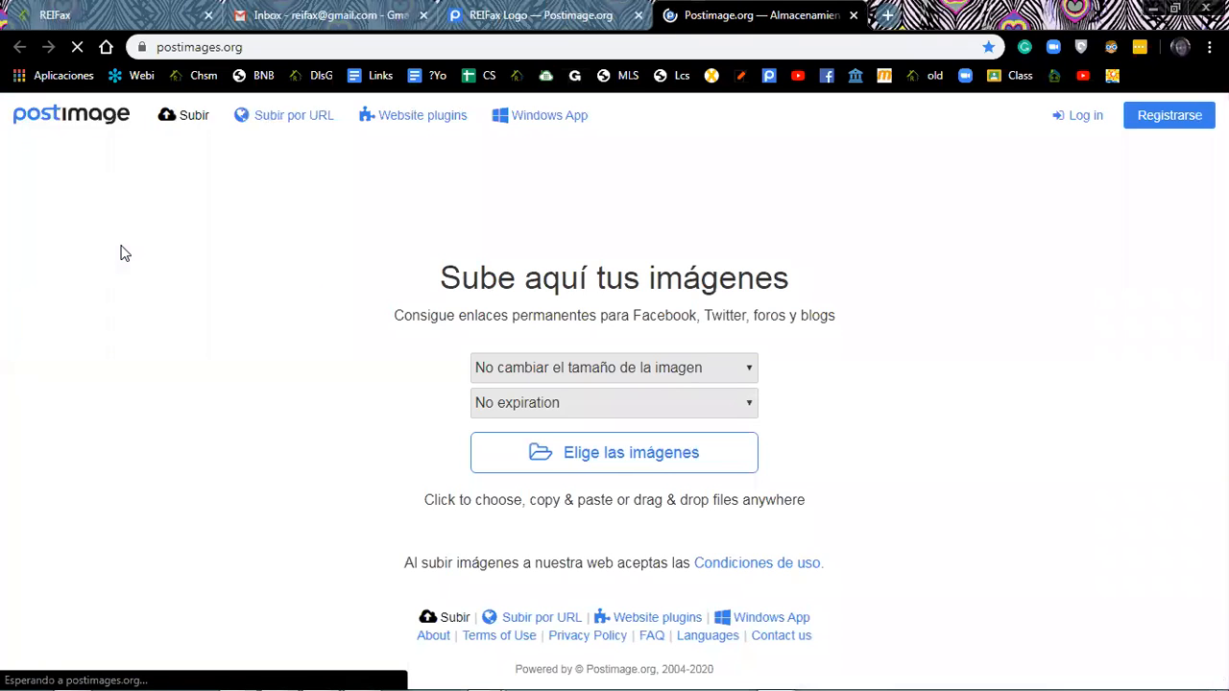
click(579, 464)
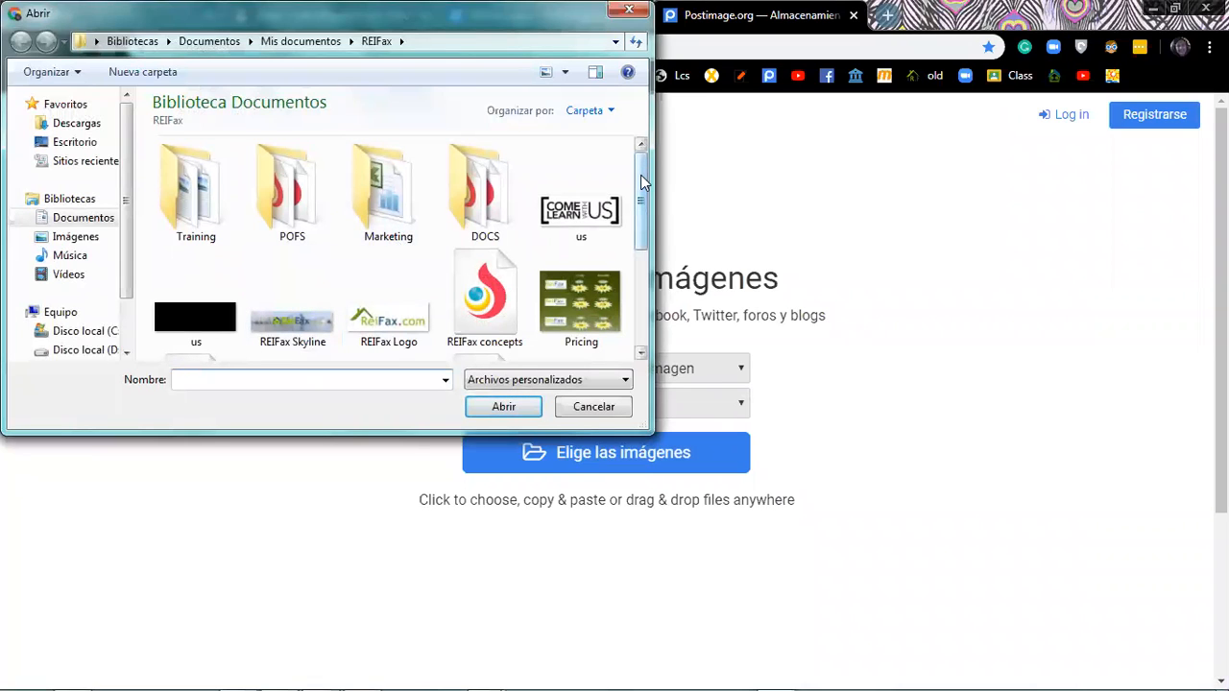
- Upload House for sale.jpeg, copy its direct link, and return to the REIFax editor
drag(642, 183, 642, 233)
click(311, 283)
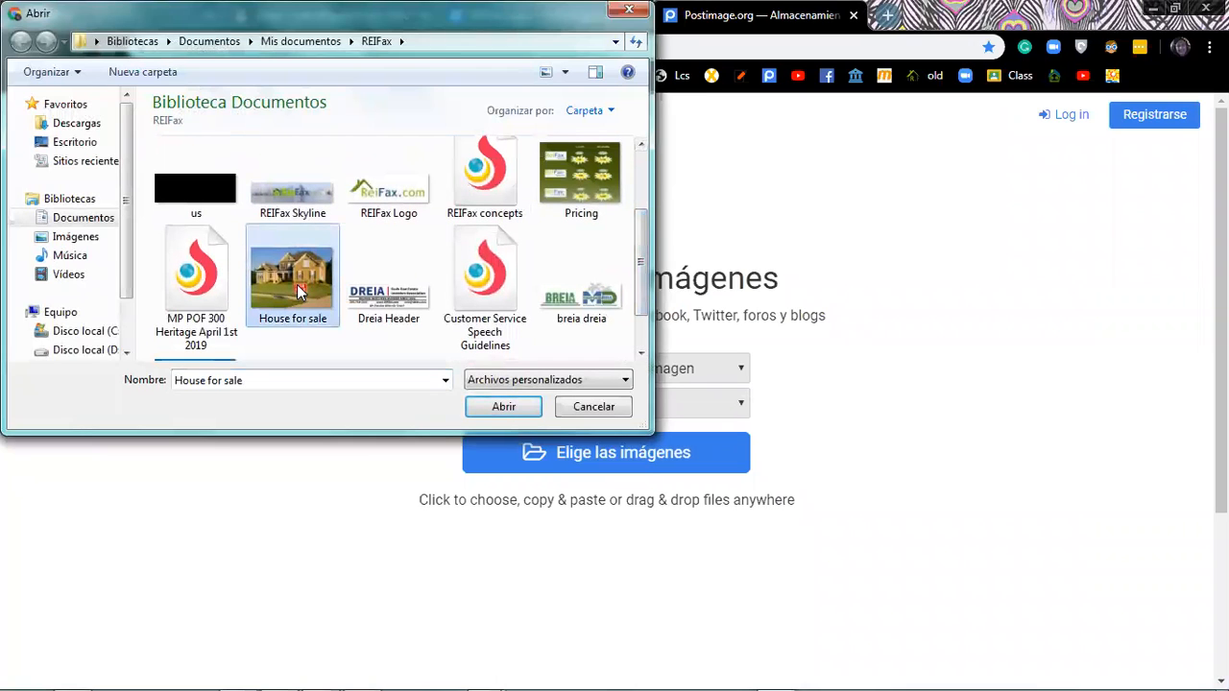
click(503, 406)
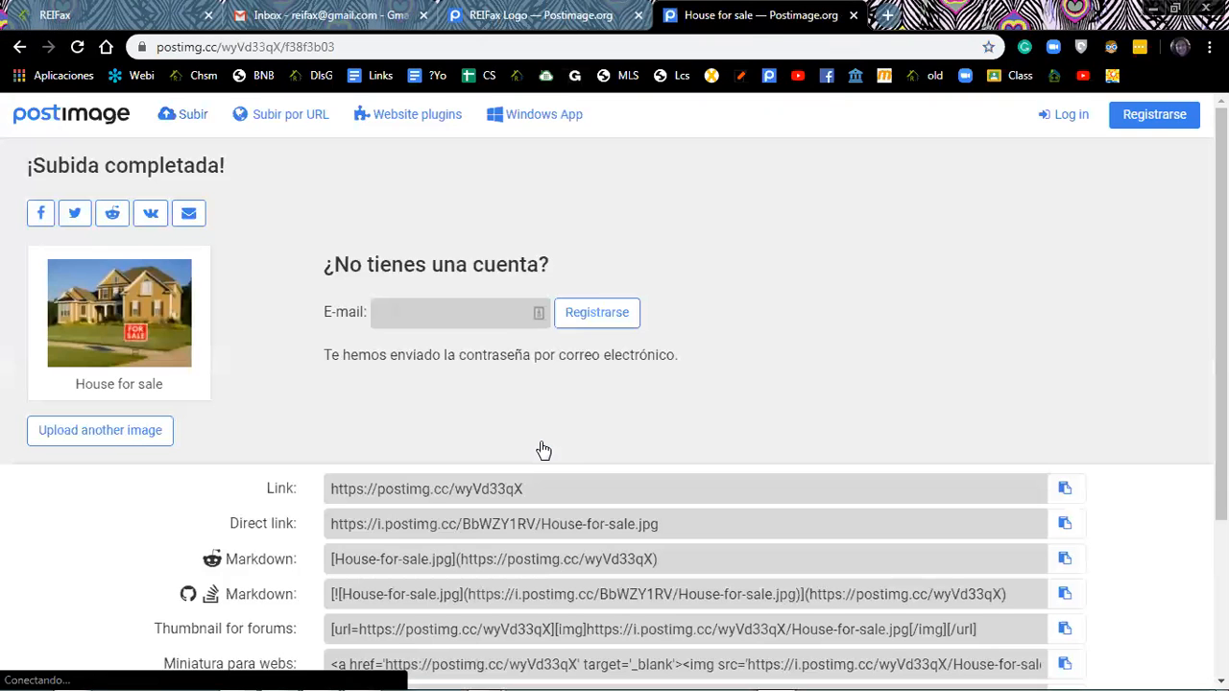
scroll(544, 450, down, 3)
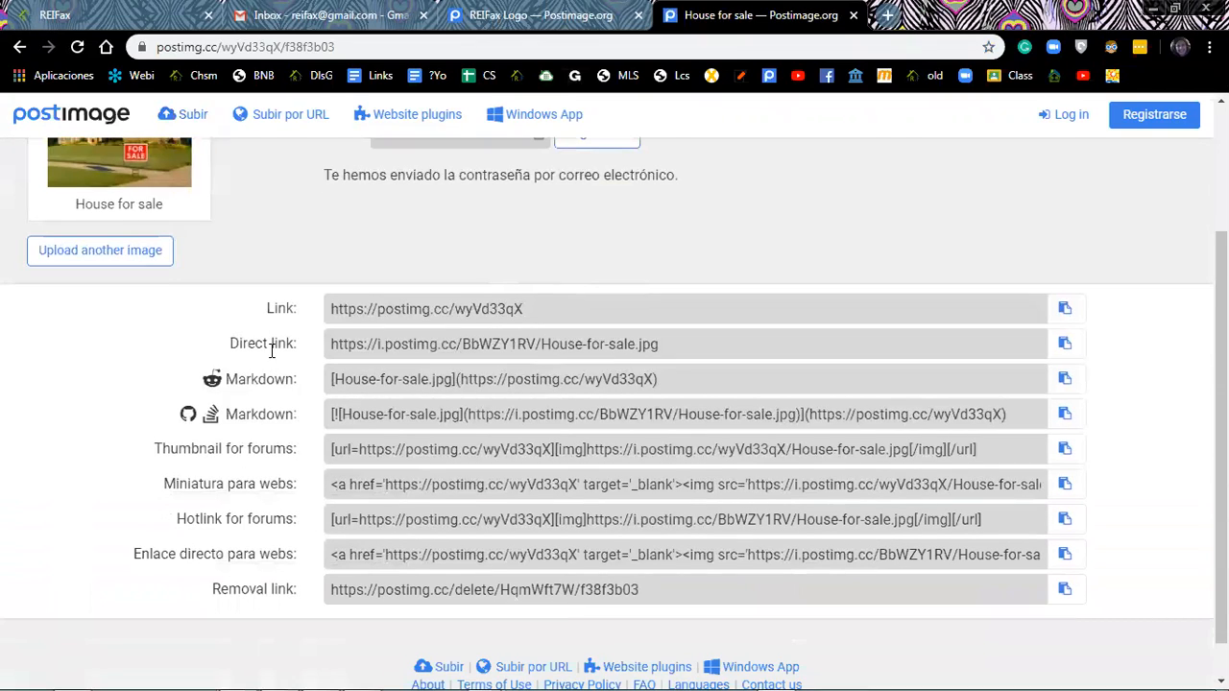
click(1058, 351)
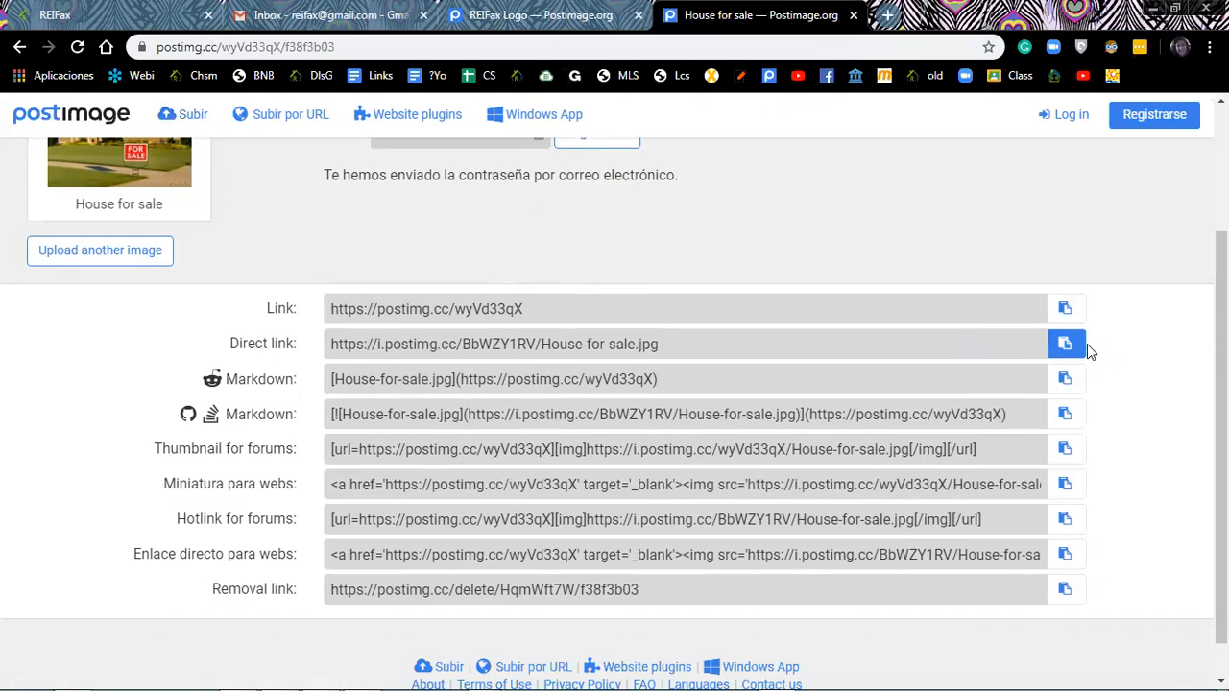
click(1068, 348)
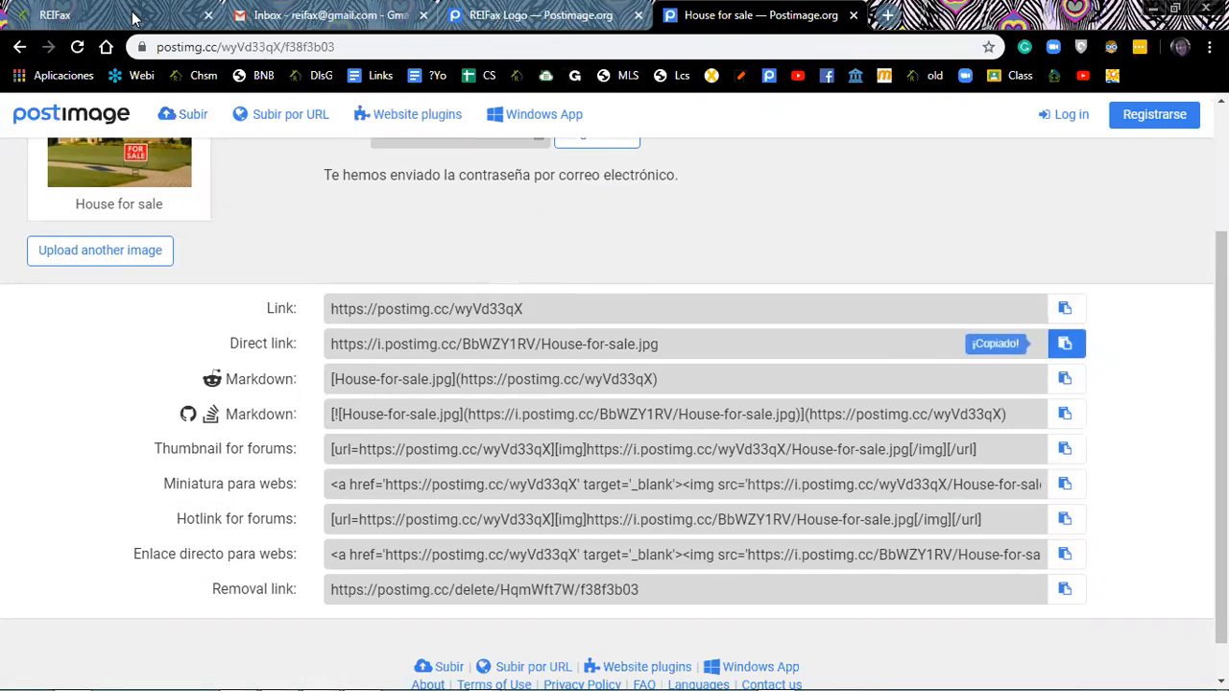
click(124, 15)
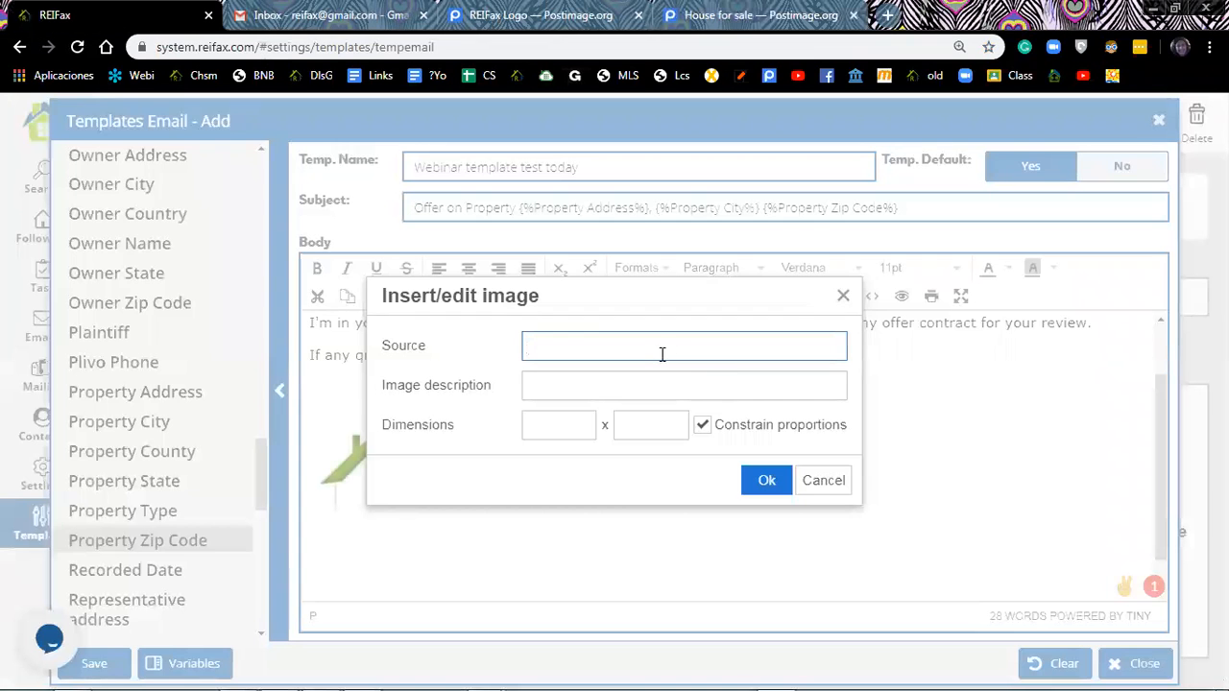
- Paste the house photo link as the image source, describe it 'Property for sale', and insert it
right_click(601, 346)
click(641, 449)
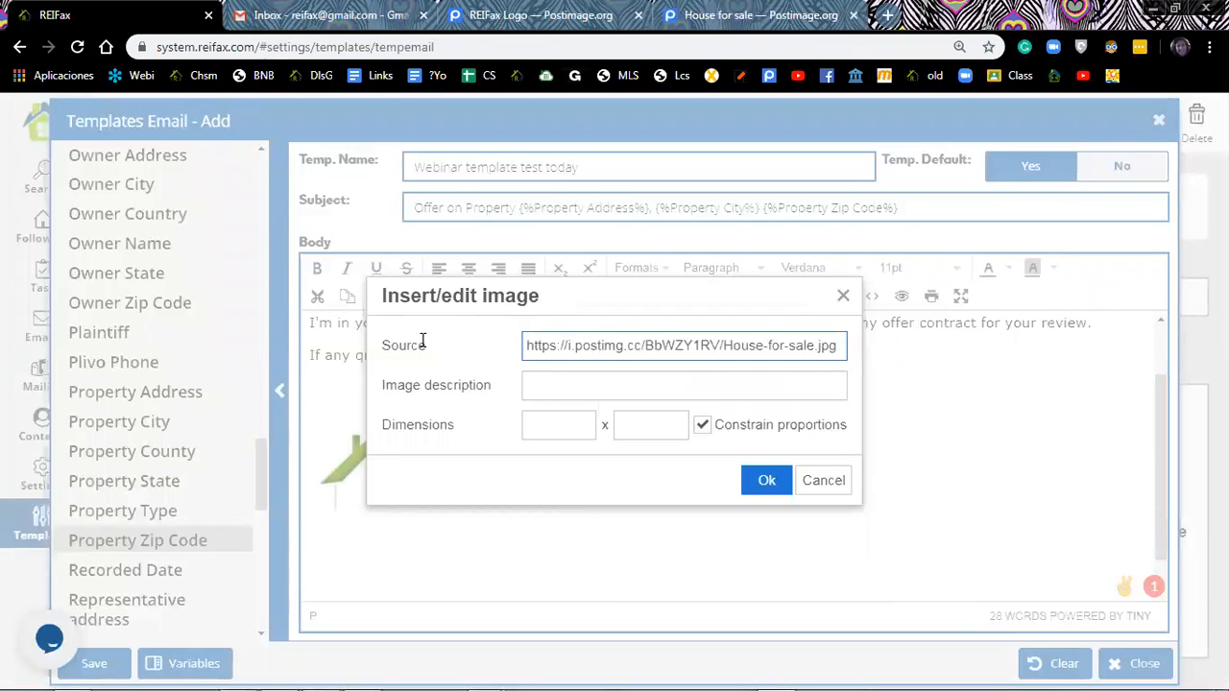
click(570, 388)
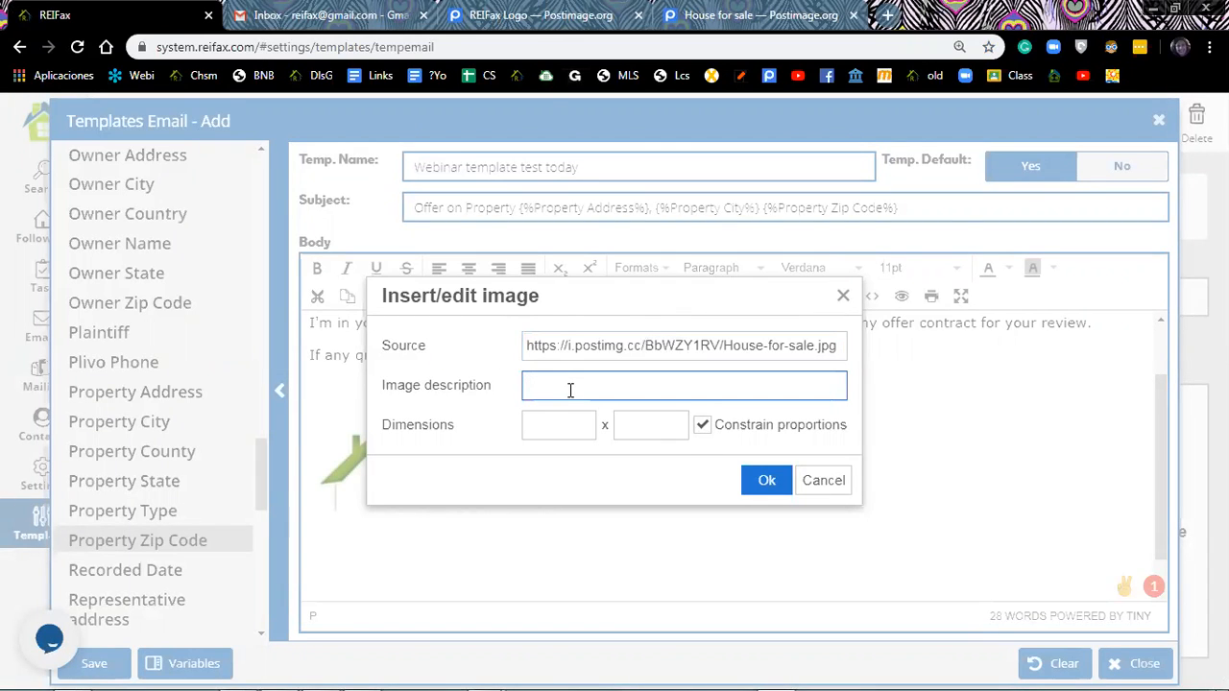
text(Property for sale)
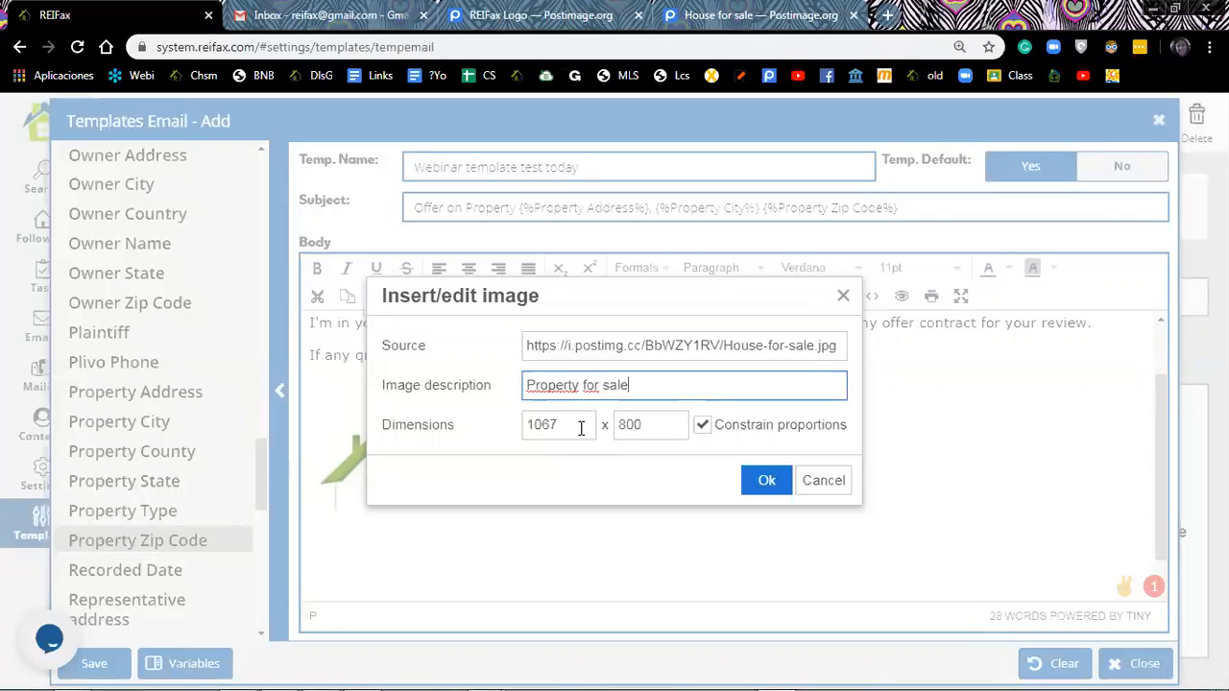
click(766, 480)
scroll(765, 477, down, 3)
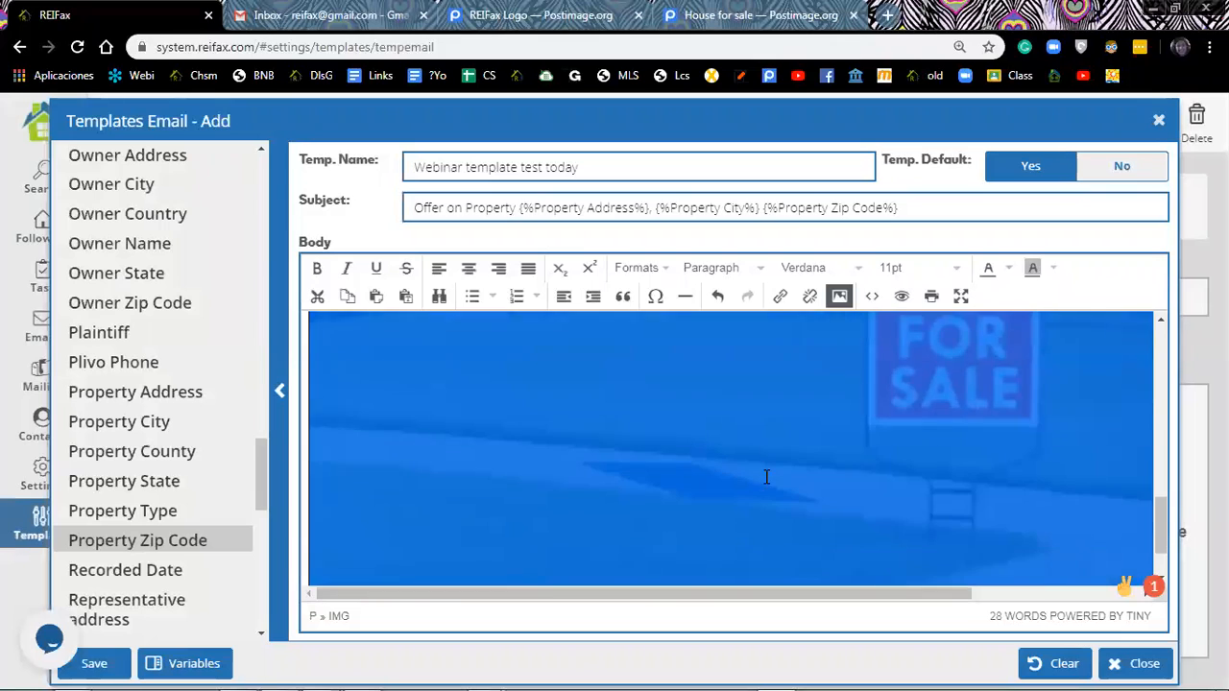
- Place the cursor on the empty line below the house photo in the template body
scroll(766, 477, down, 2)
scroll(801, 406, up, 3)
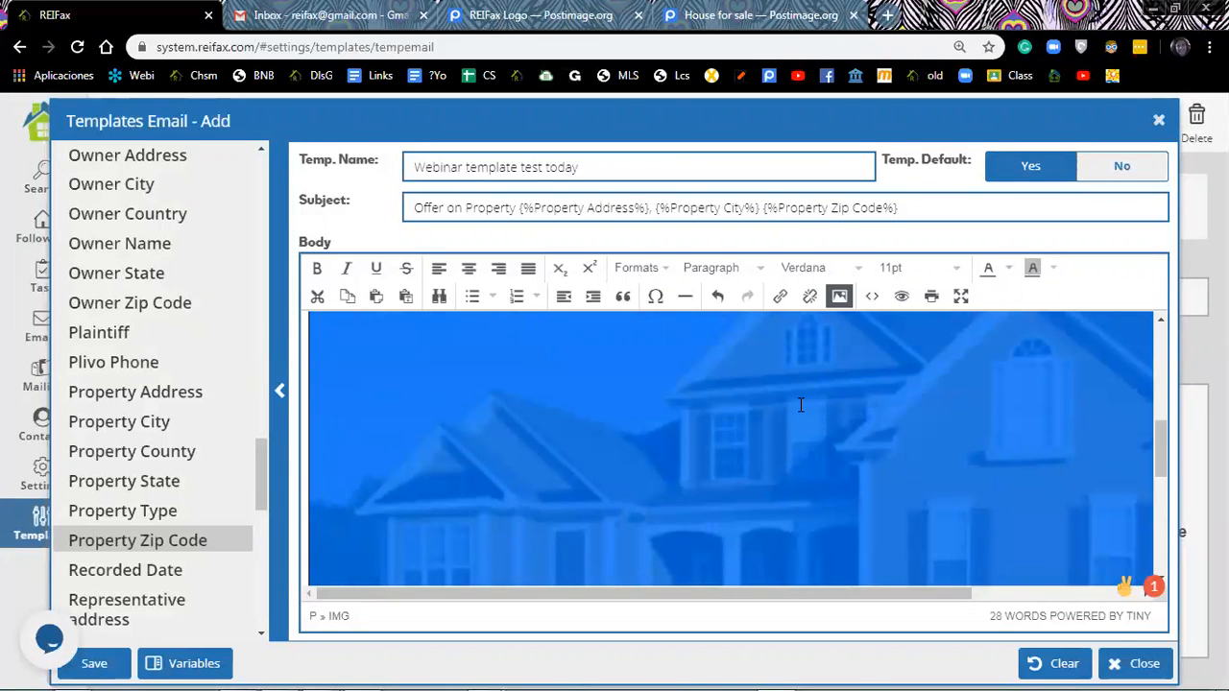
scroll(924, 440, up, 3)
click(925, 440)
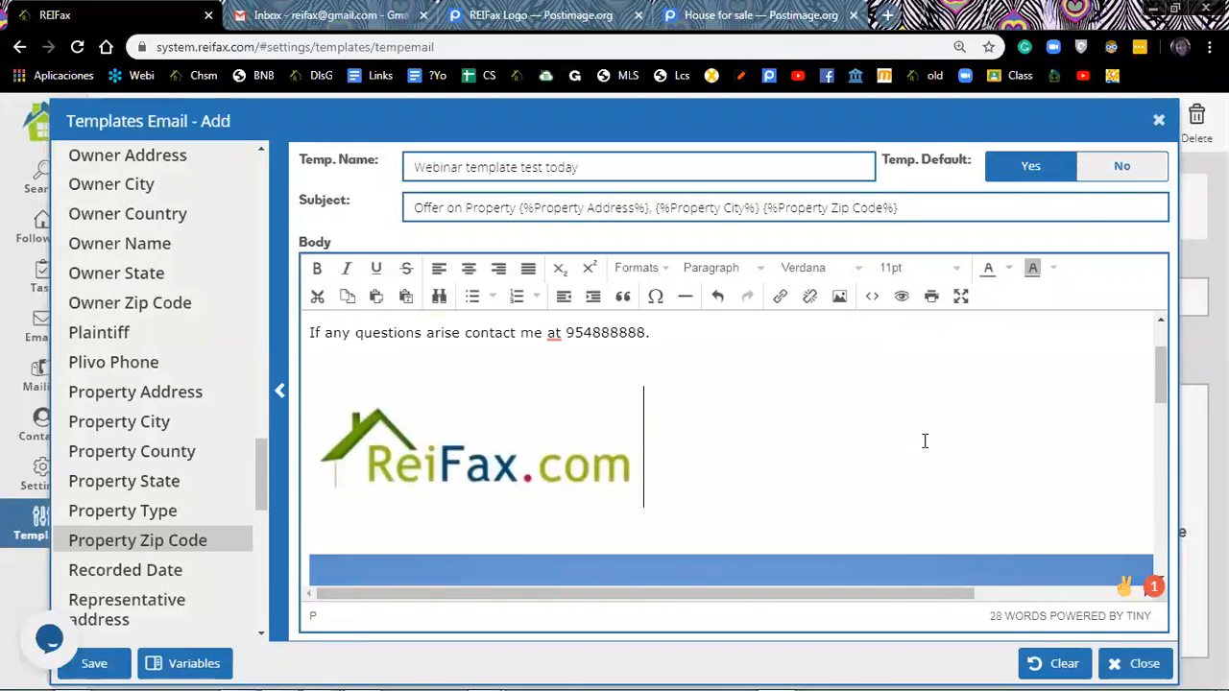
scroll(925, 441, down, 5)
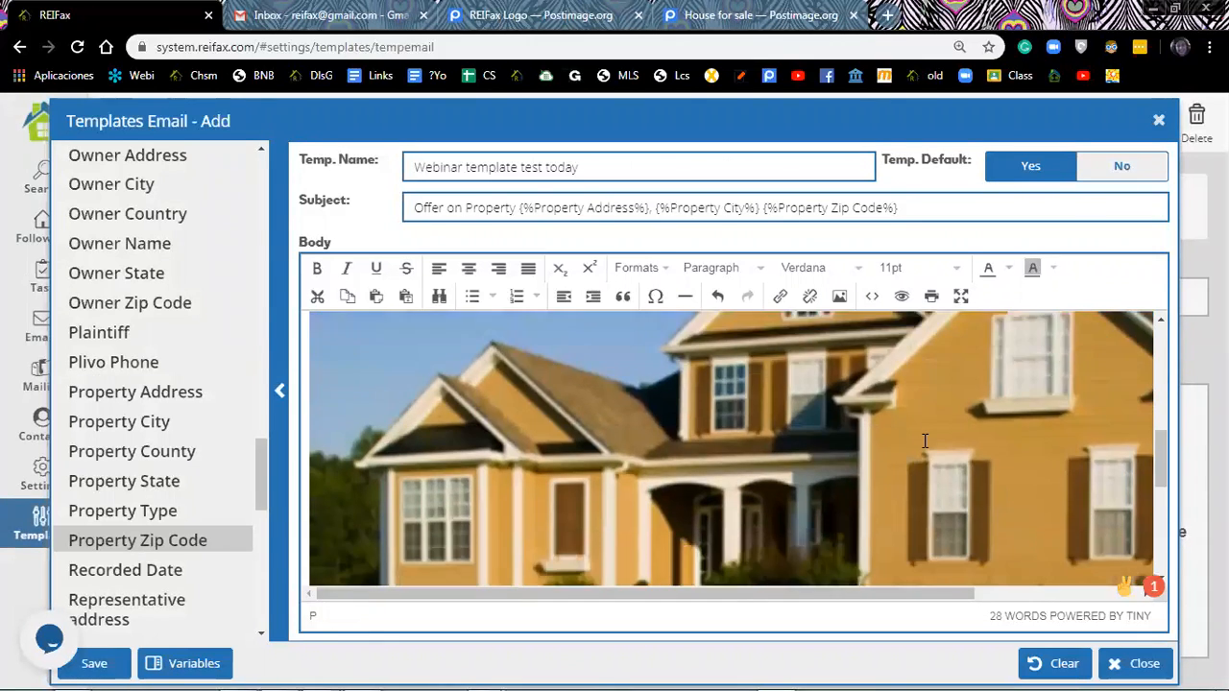
scroll(925, 441, down, 6)
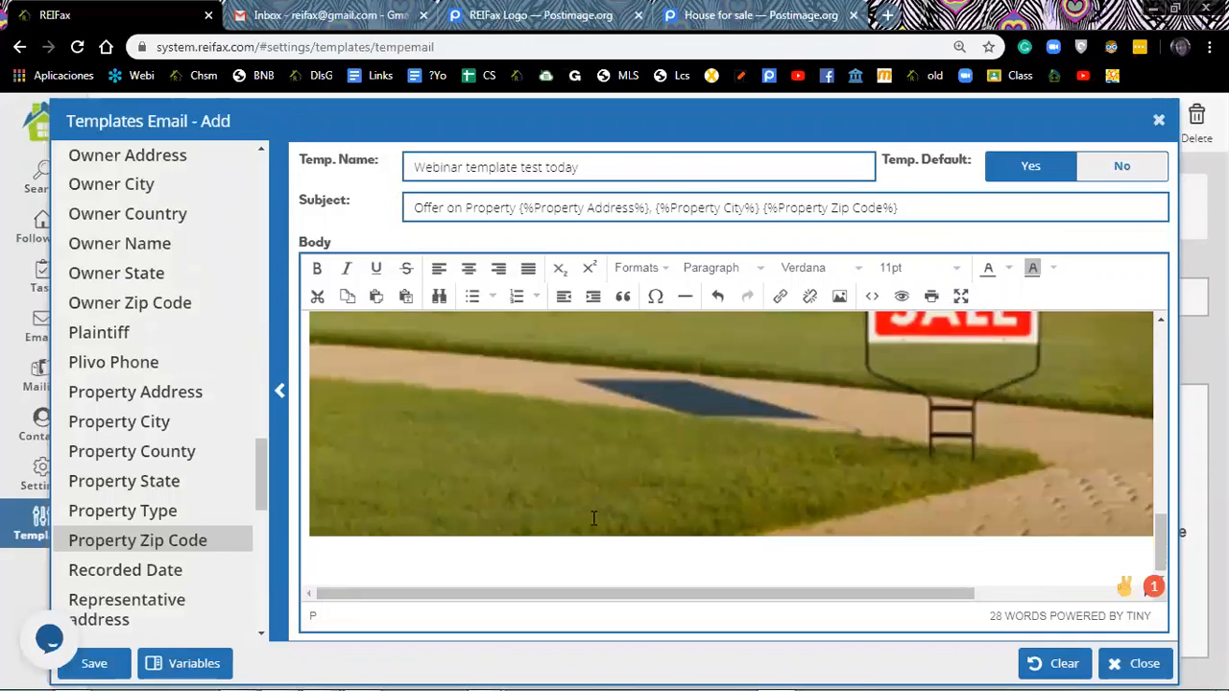
click(360, 555)
- Type 'Regards,' and the sender's name on separate lines, ending with a blank line
text(Regards,)
key(Return)
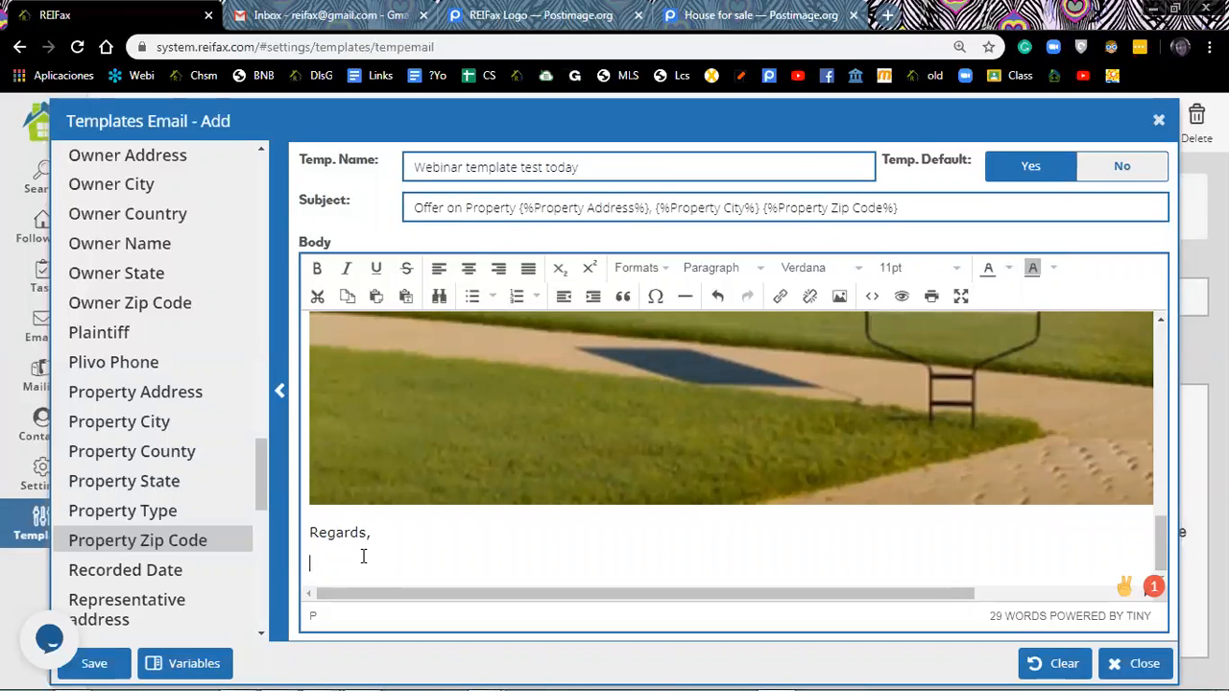
text(Alicia Carias)
key(Return)
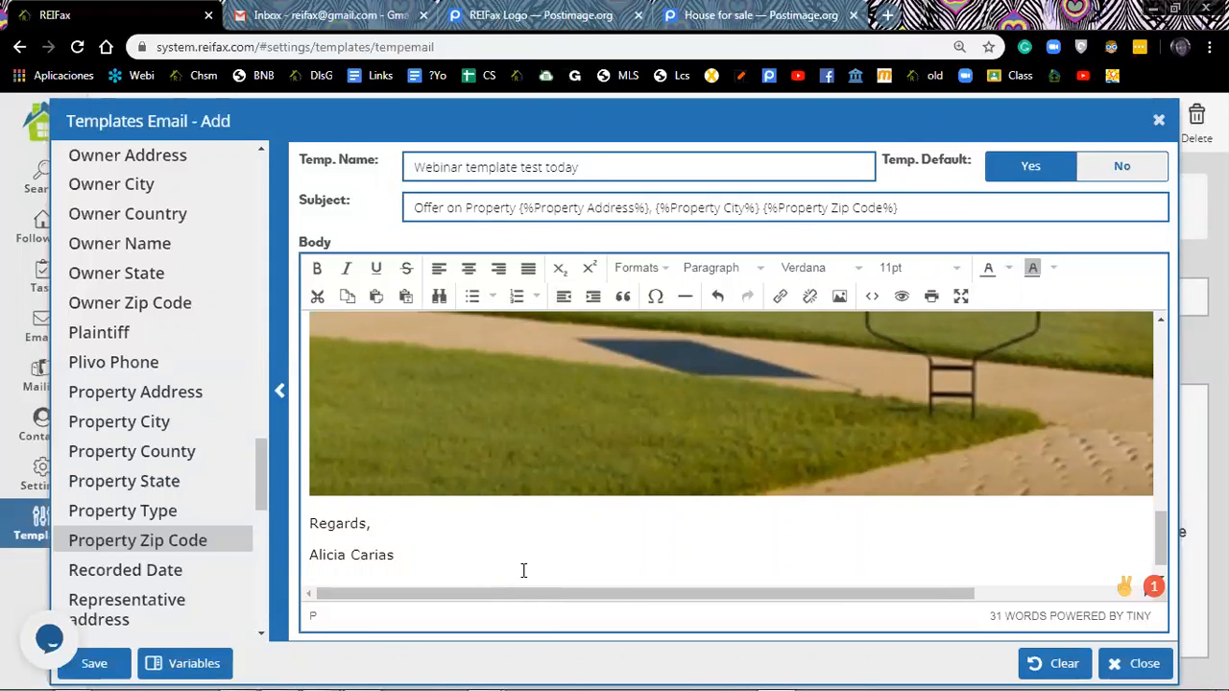
scroll(751, 386, up, 2)
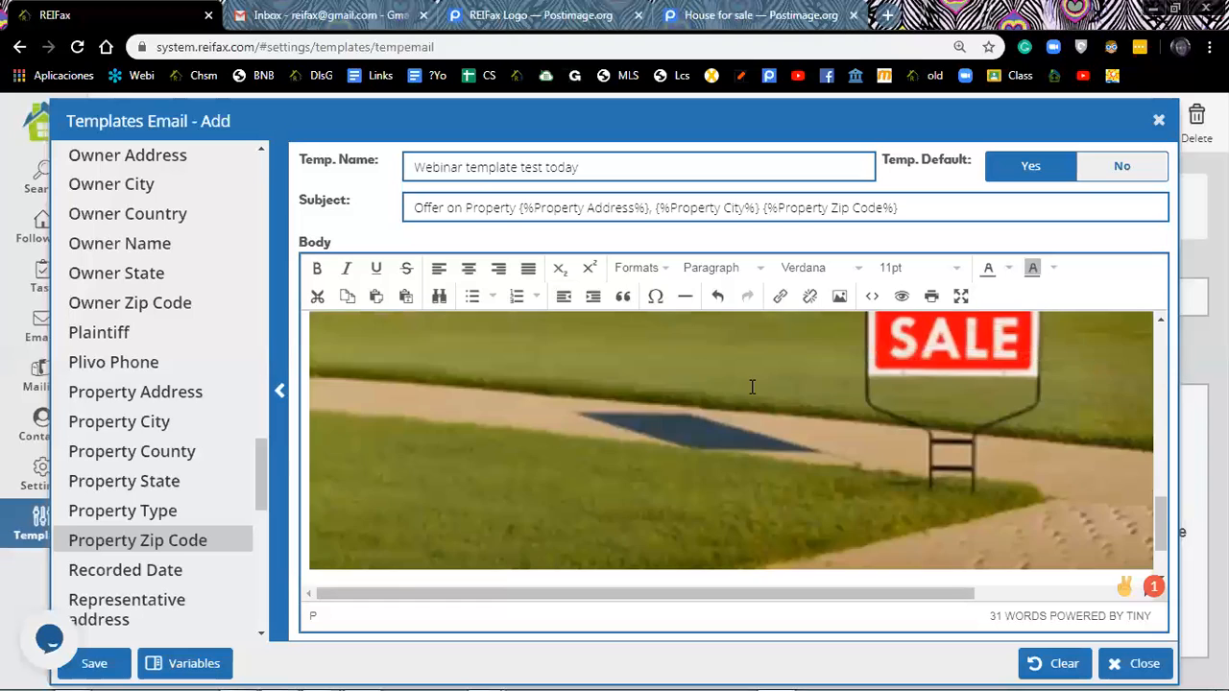
scroll(751, 386, up, 6)
scroll(752, 386, down, 2)
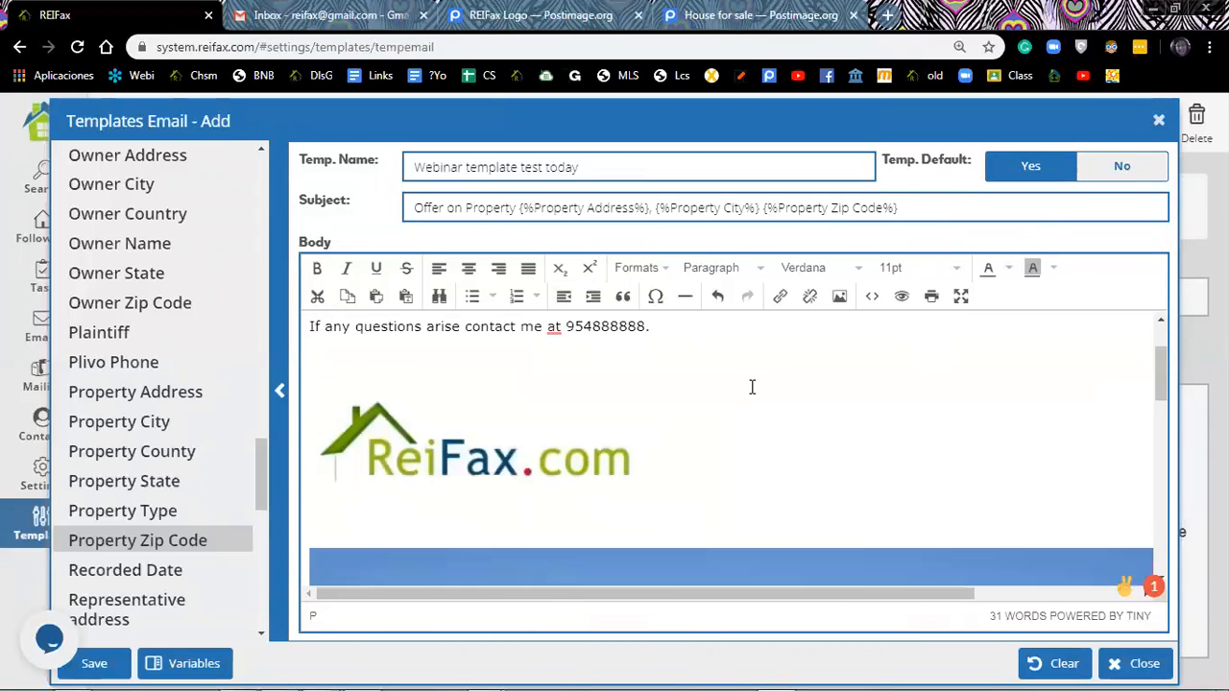
scroll(752, 385, down, 8)
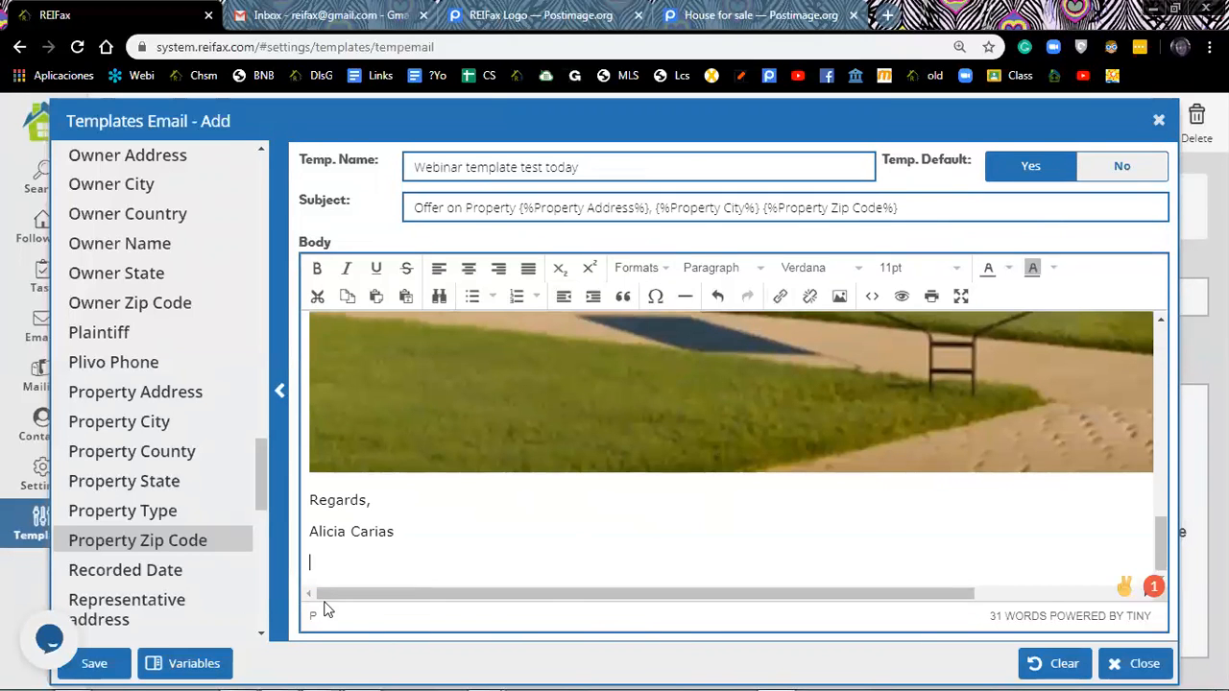
- Save the Webinar template test today template as default, then open the Follow Up list of 146 properties
click(83, 664)
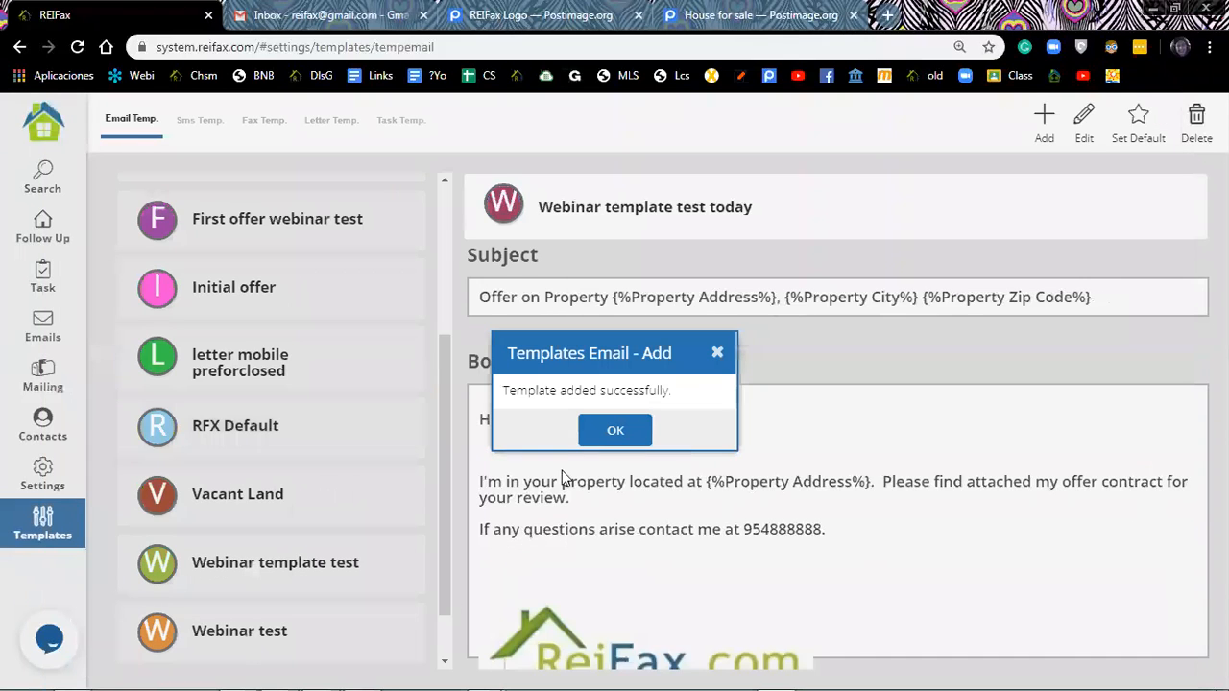
click(618, 431)
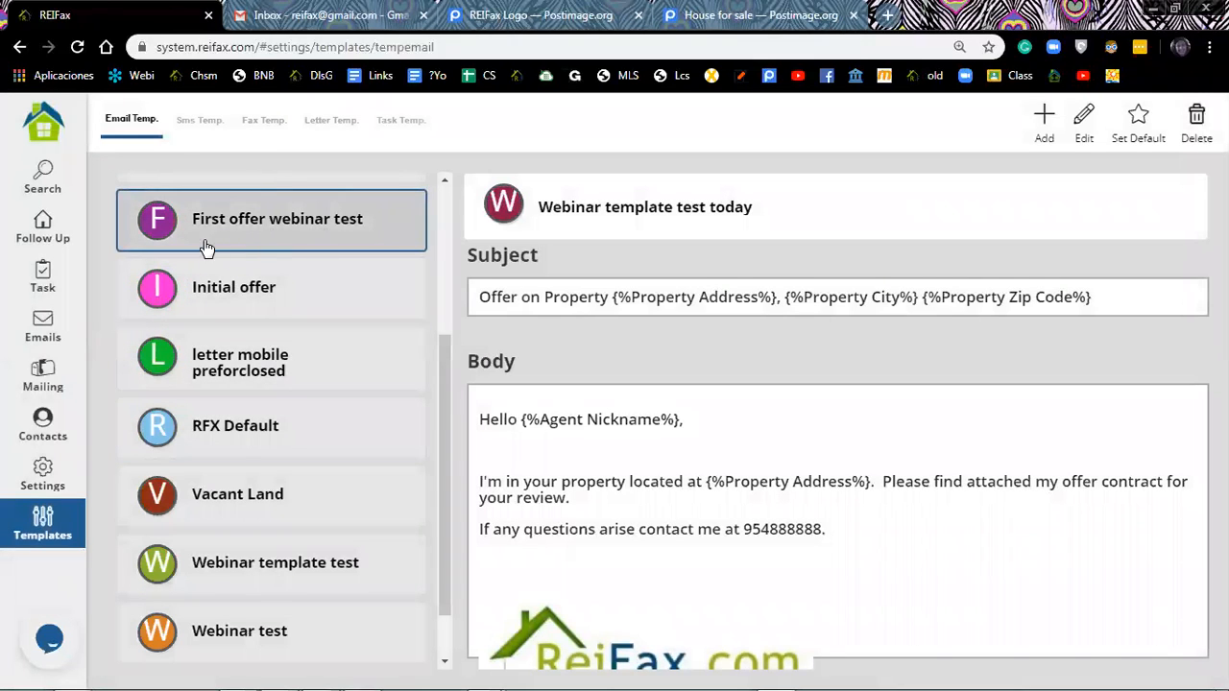
scroll(261, 330, down, 1)
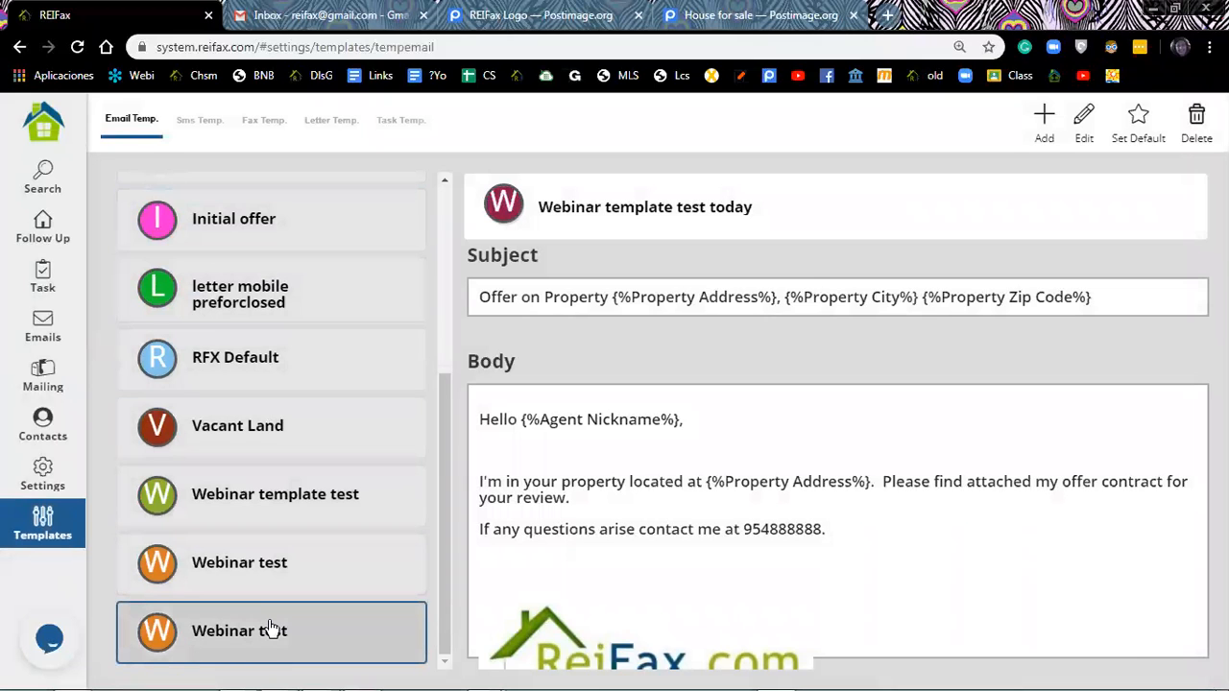
scroll(271, 629, up, 4)
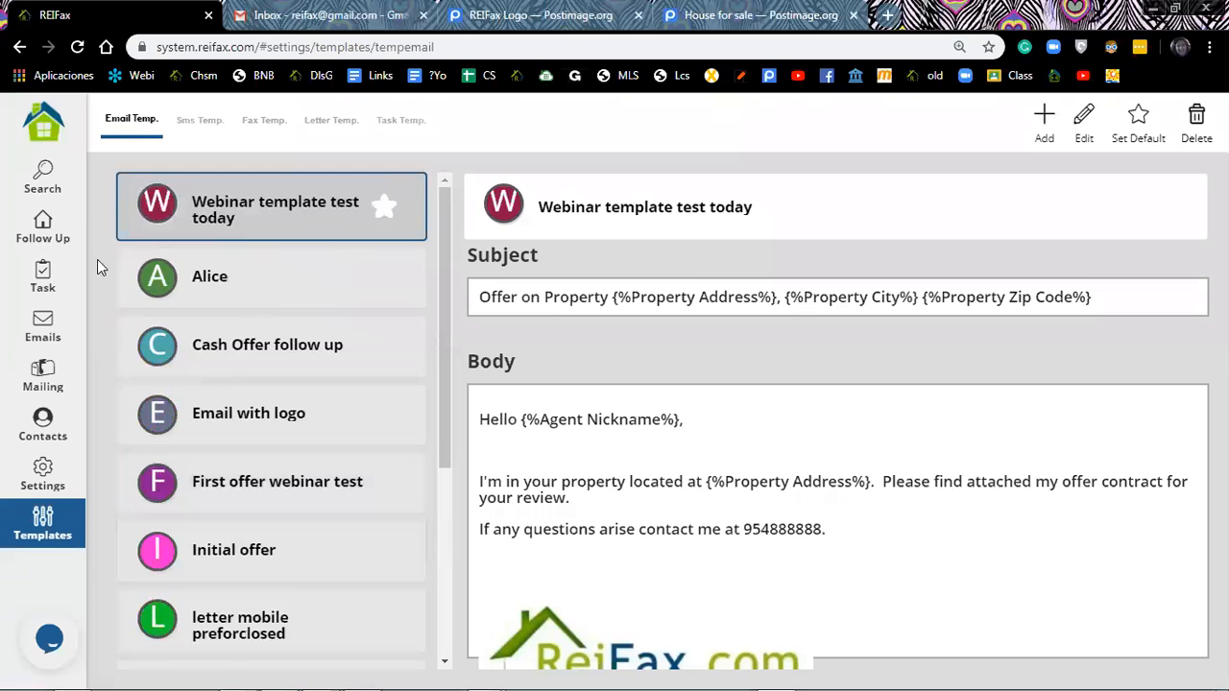
click(53, 228)
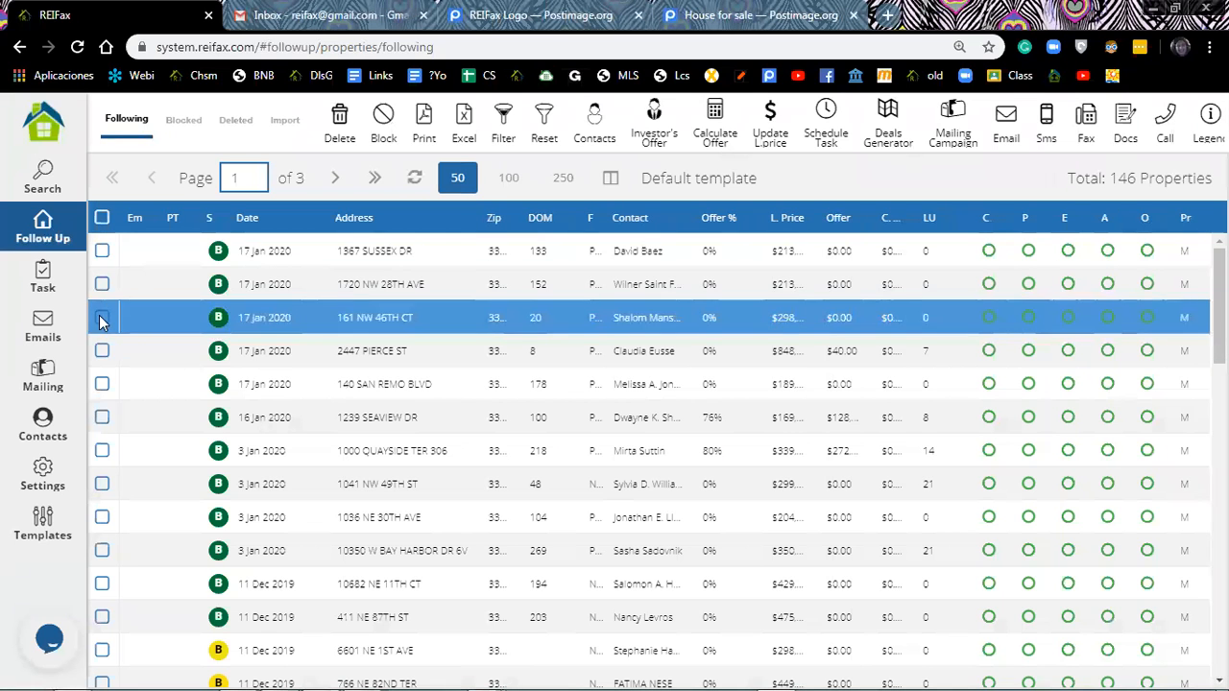
click(103, 417)
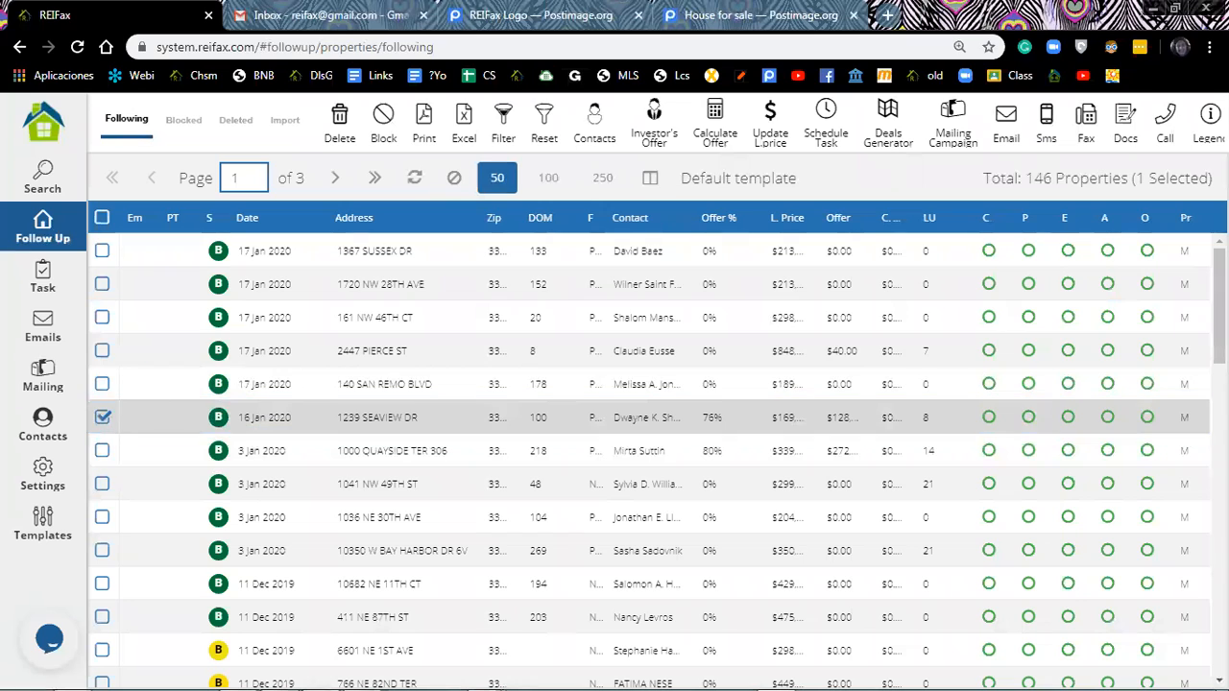
click(1125, 123)
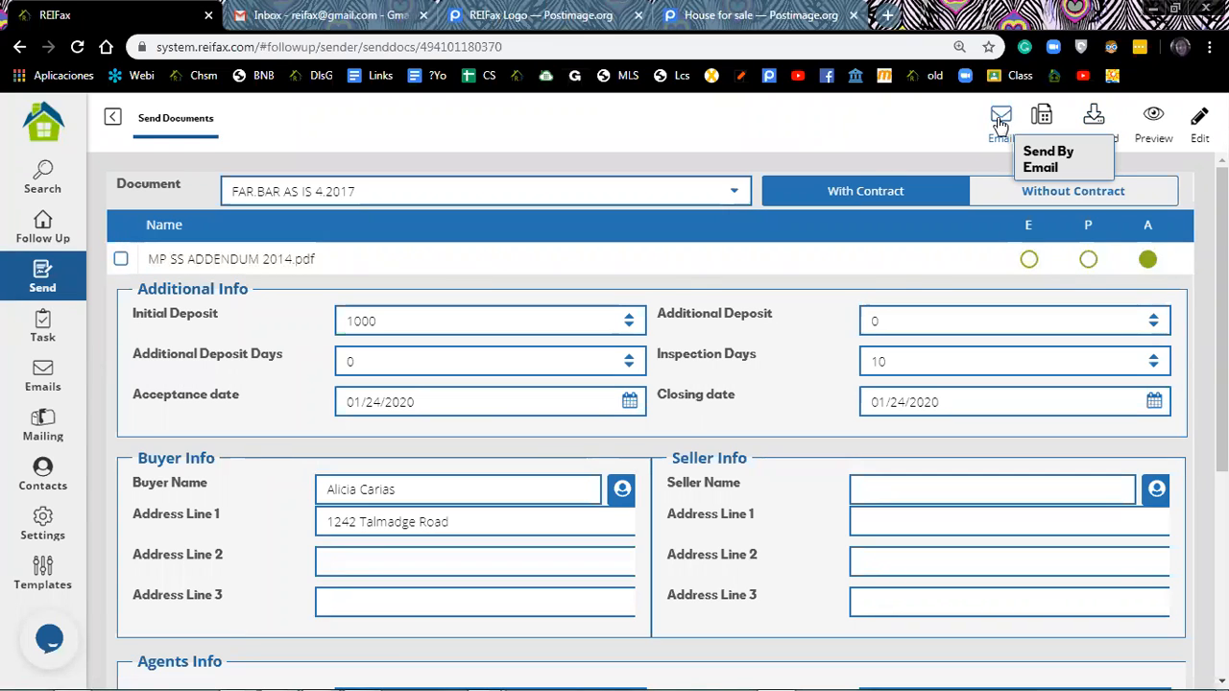
click(999, 120)
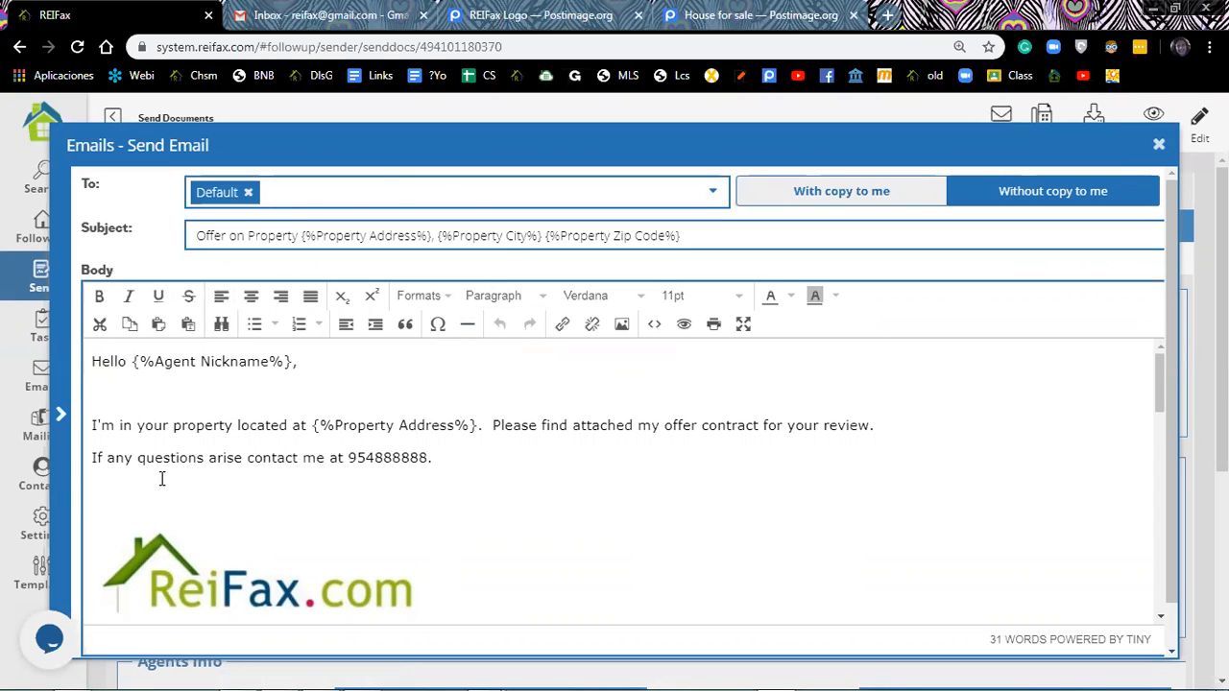
scroll(373, 414, down, 5)
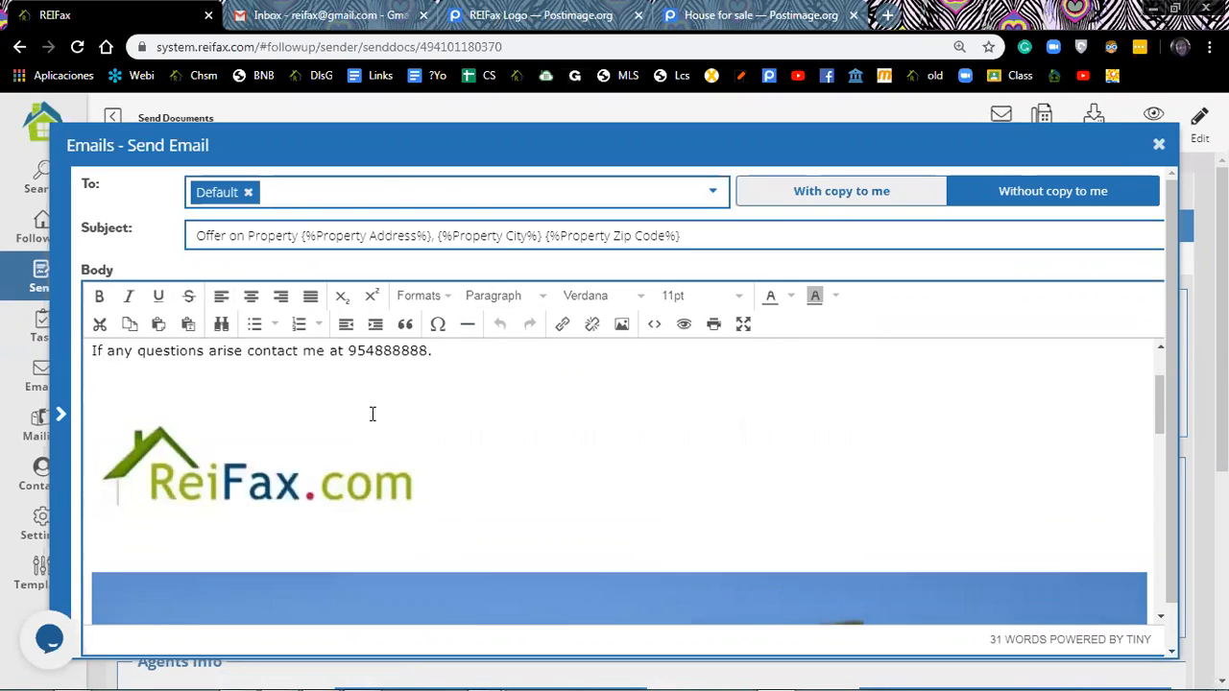
scroll(373, 414, down, 5)
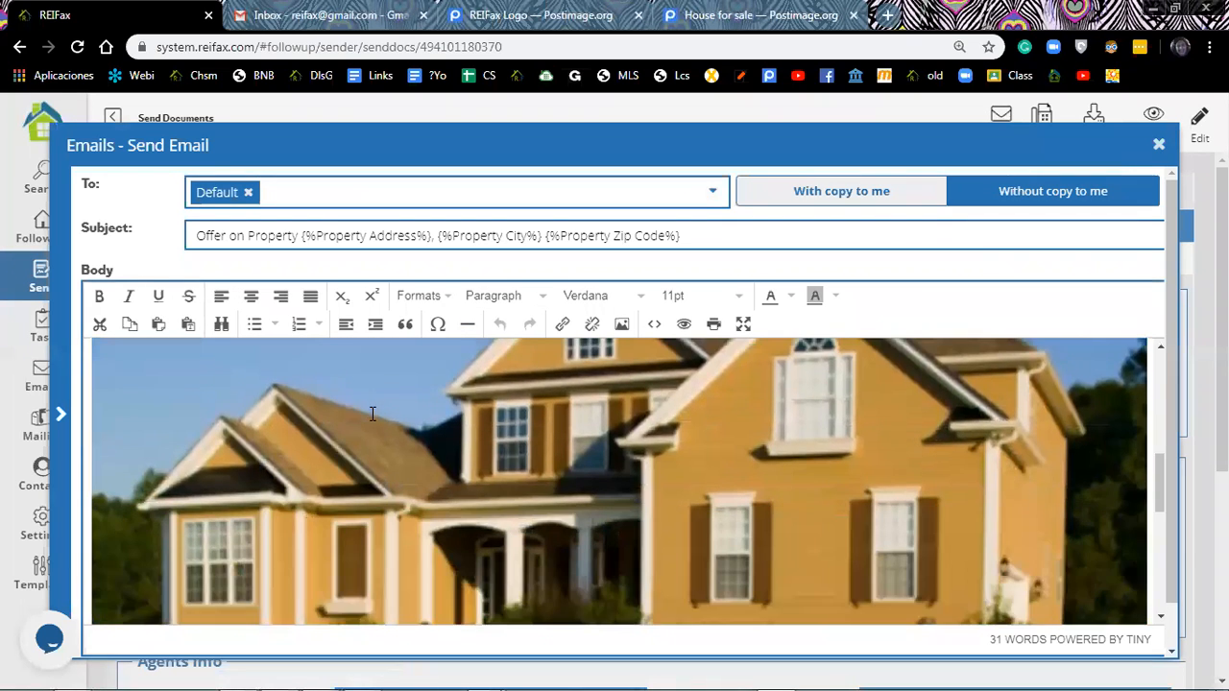
scroll(373, 414, down, 3)
scroll(373, 414, up, 4)
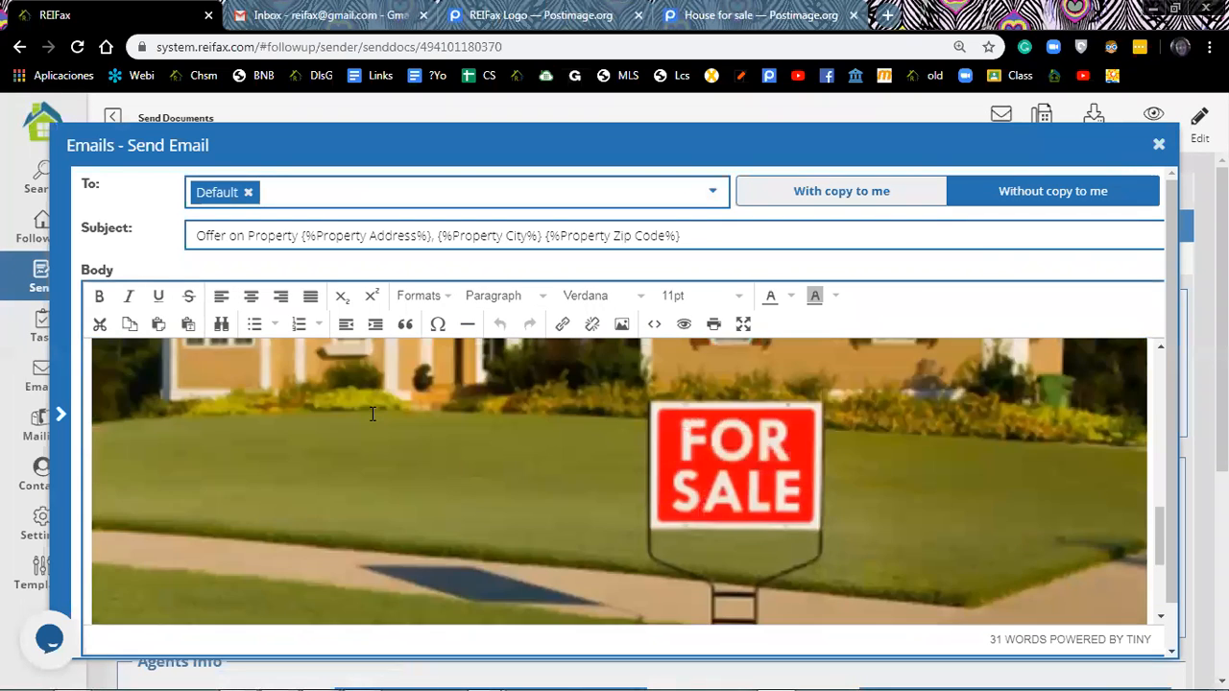
scroll(372, 413, up, 5)
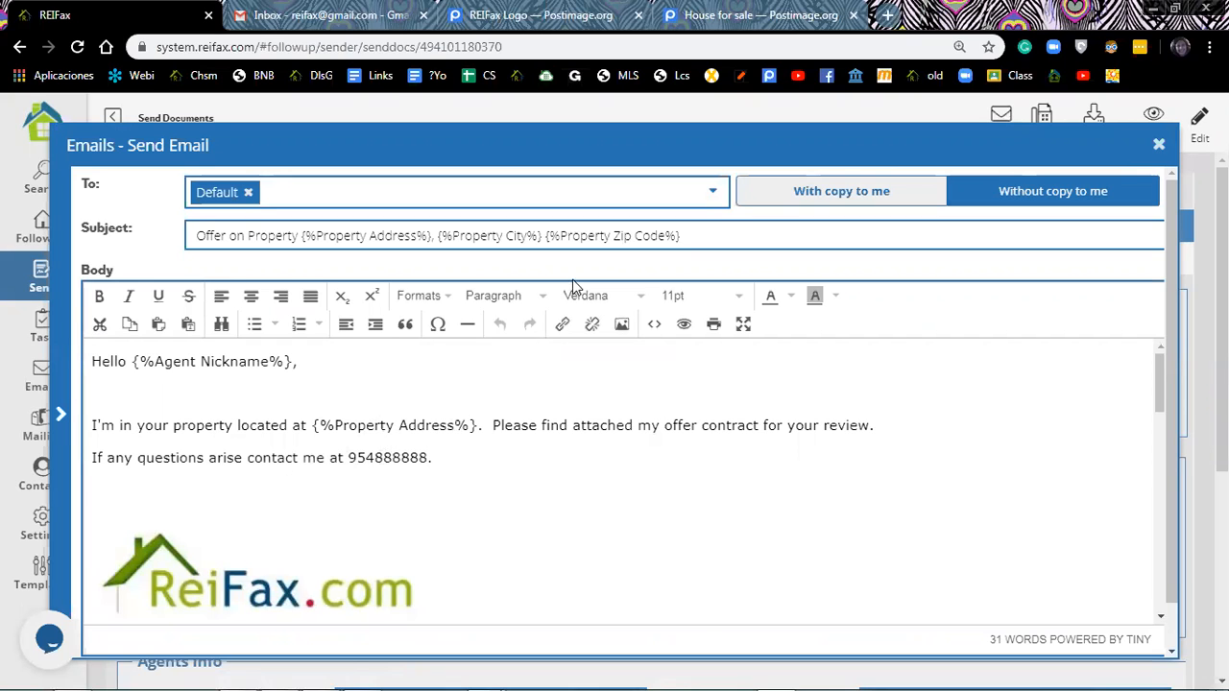
scroll(496, 438, down, 6)
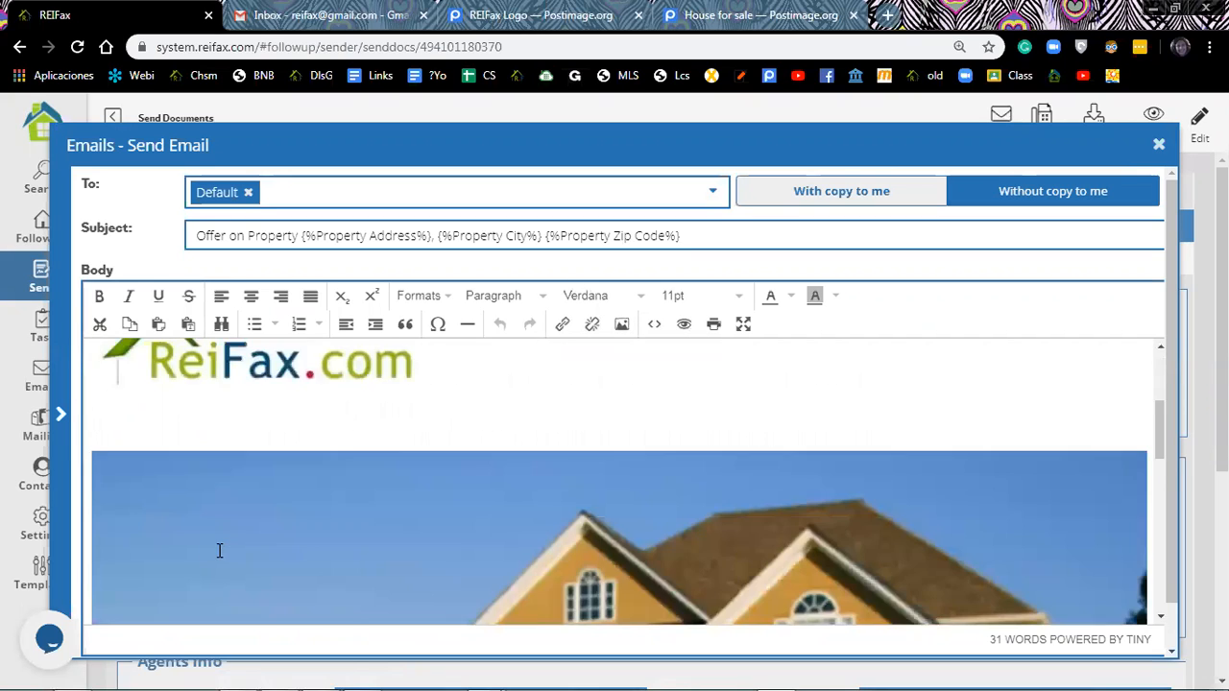
scroll(219, 550, down, 8)
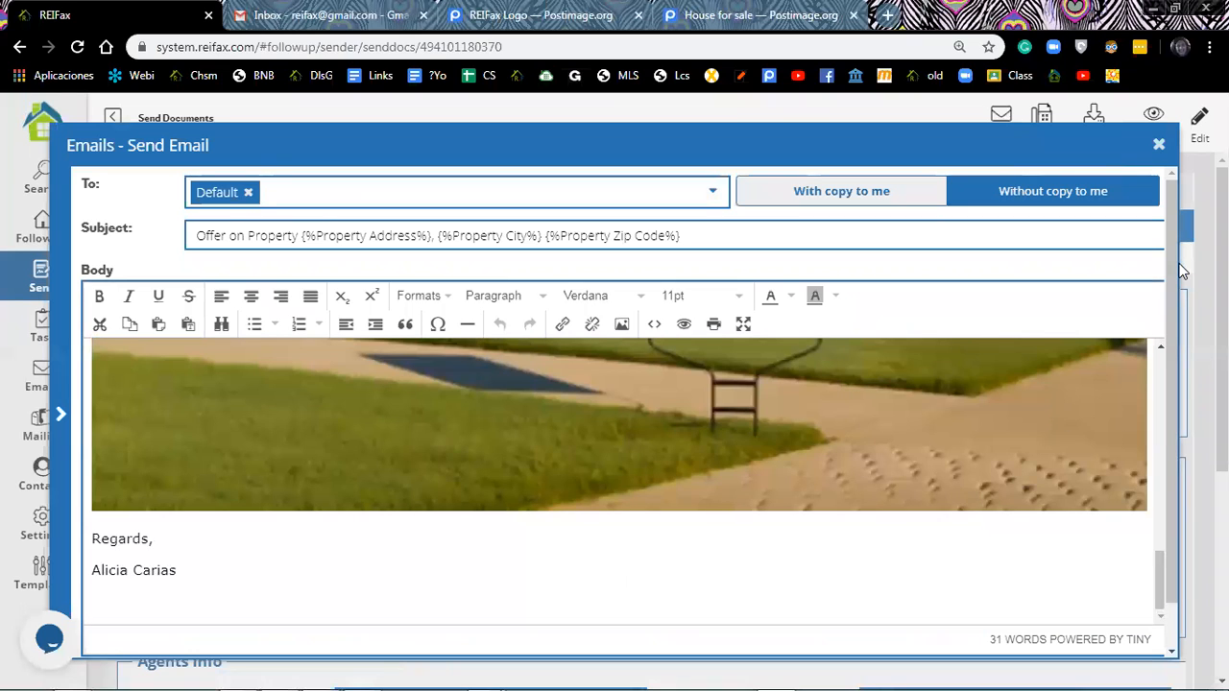
scroll(1167, 282, down, 1)
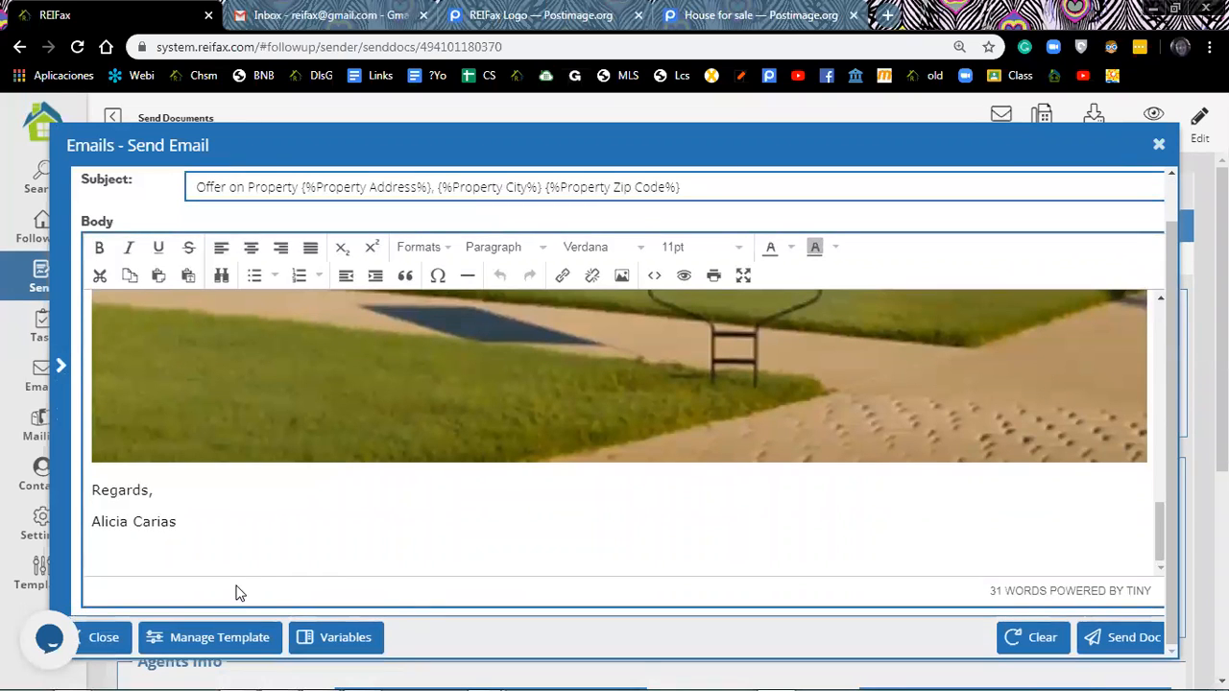
- Load the Alice template into the email, then close the Send Email window
click(203, 643)
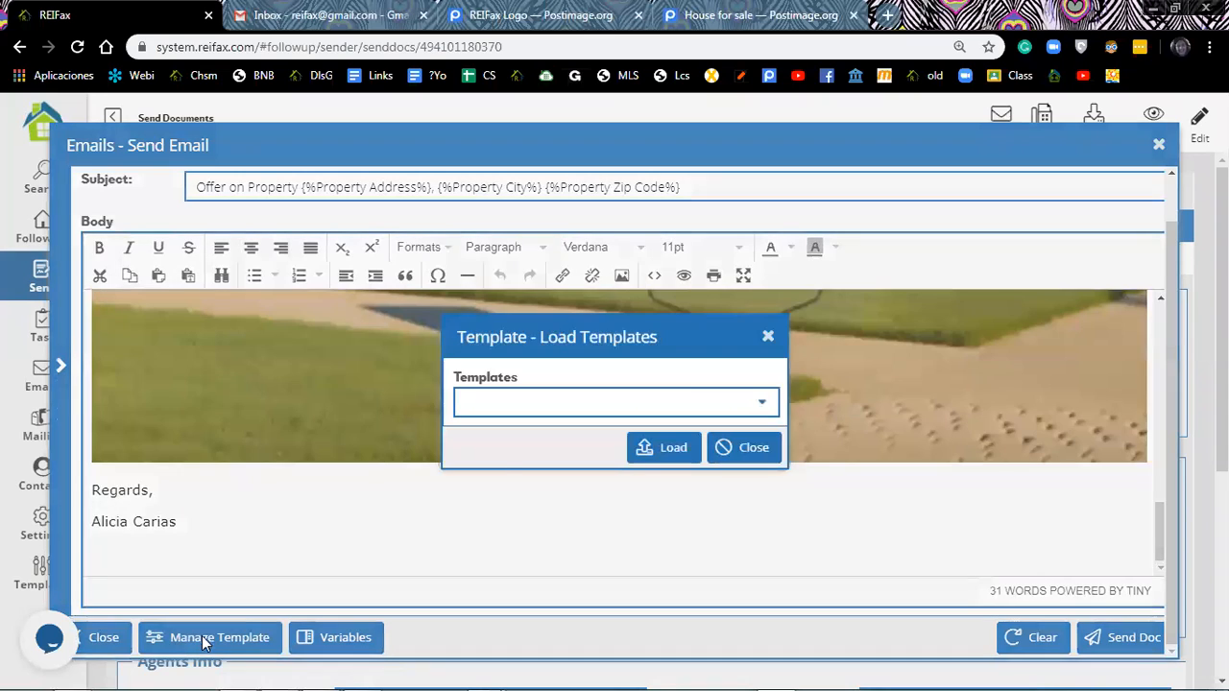
click(763, 407)
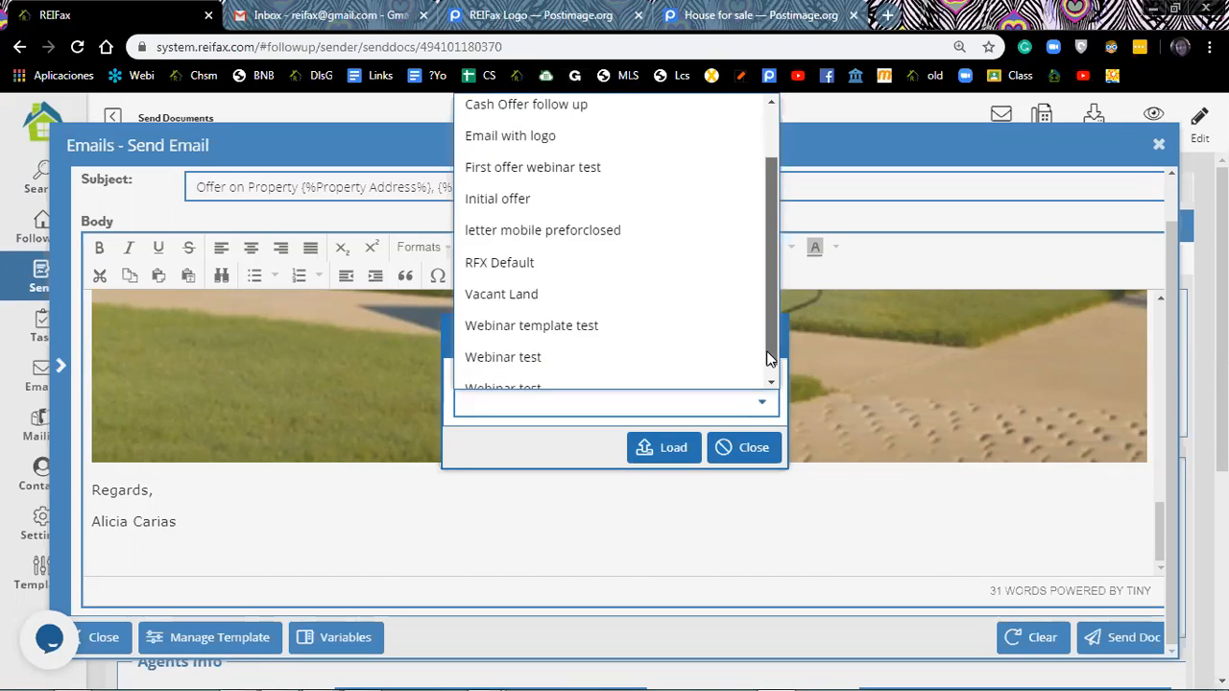
scroll(771, 357, up, 2)
click(507, 144)
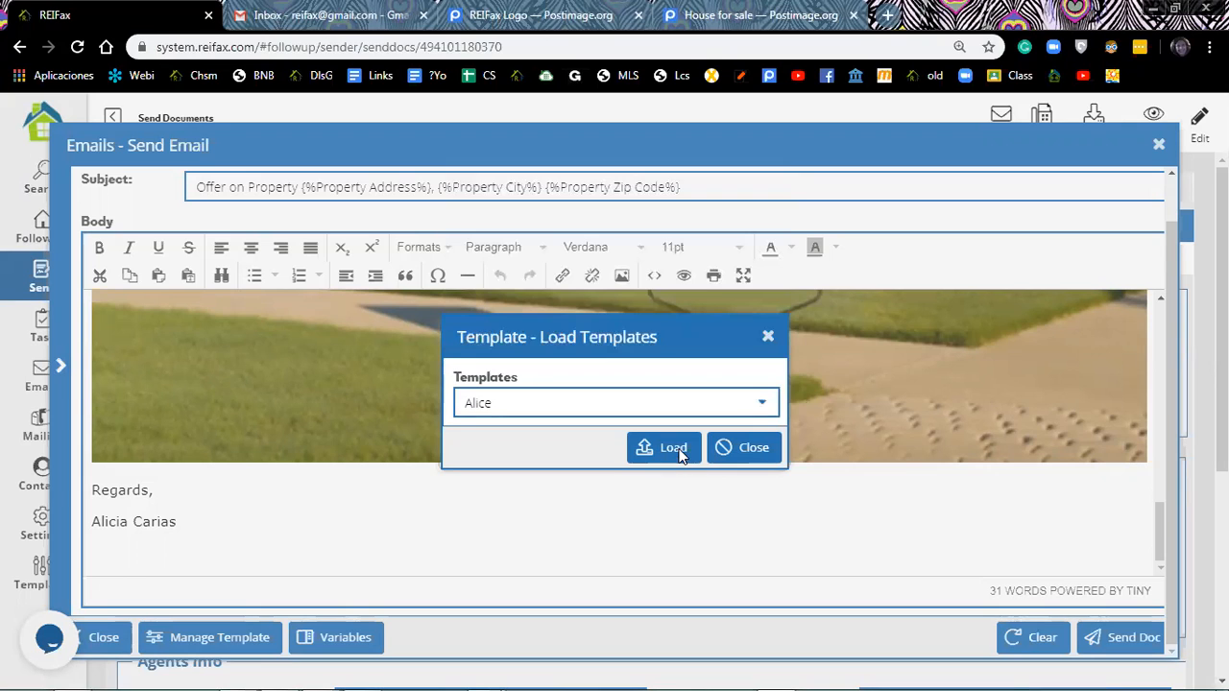
click(677, 447)
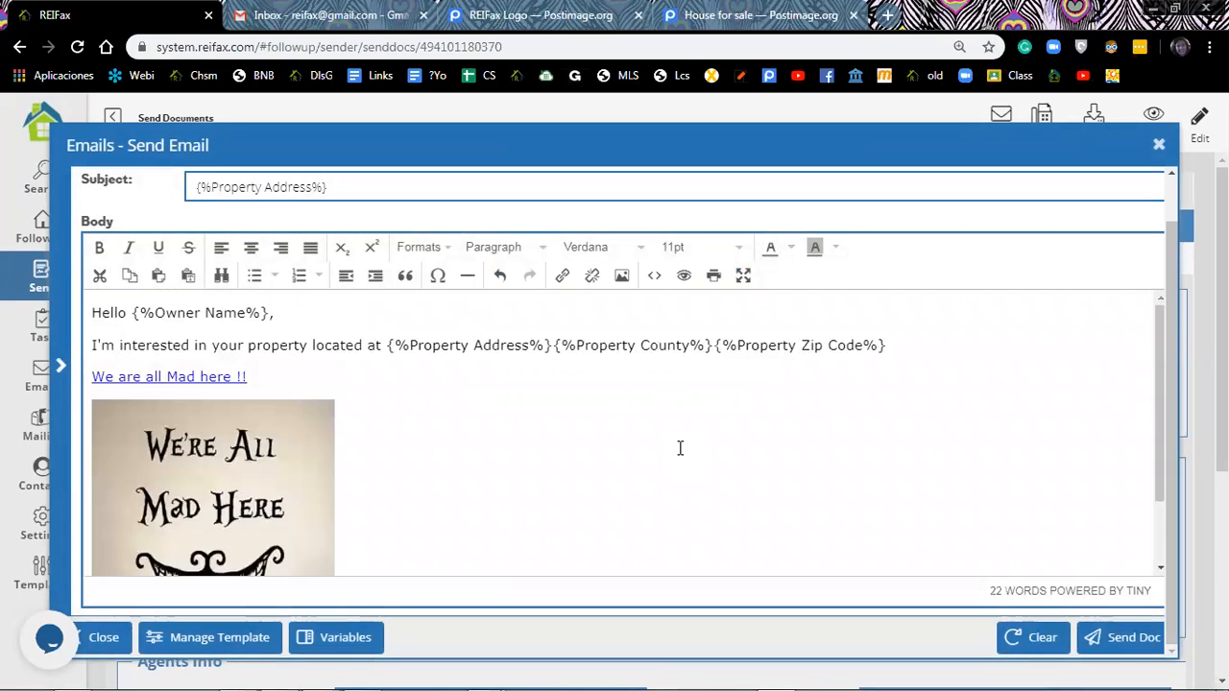
scroll(679, 448, down, 2)
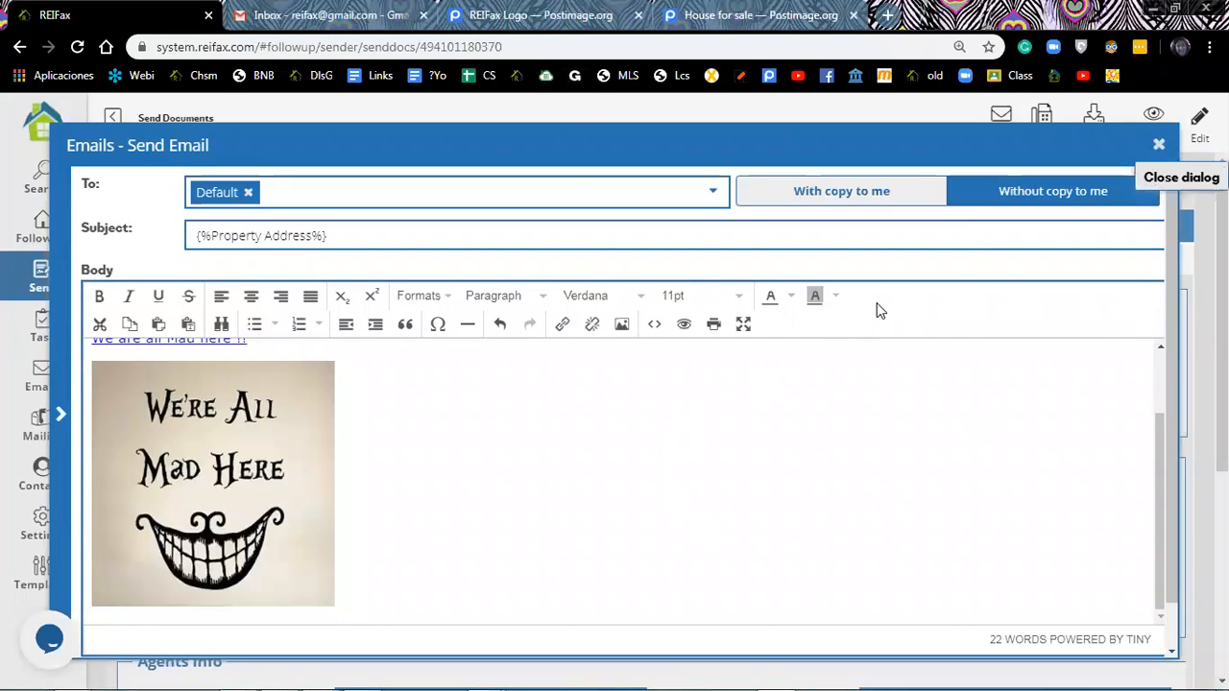
key(Escape)
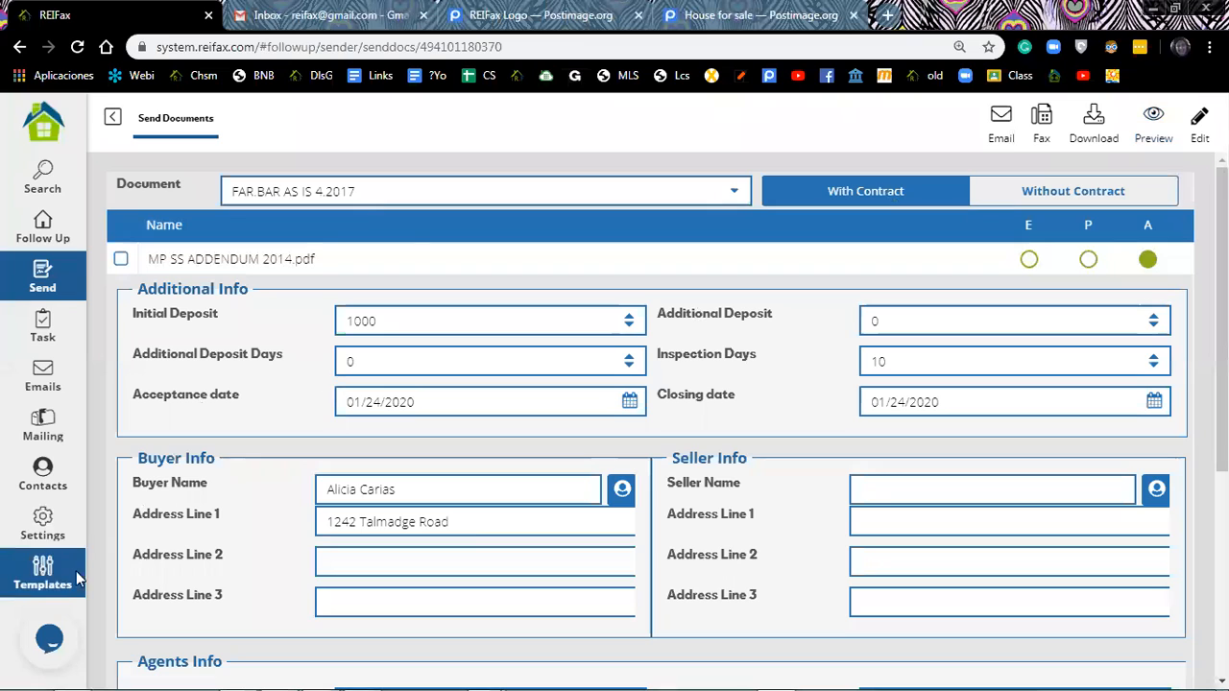
- Reopen Webinar template test today, delete the house photo, and save it again as default
click(69, 579)
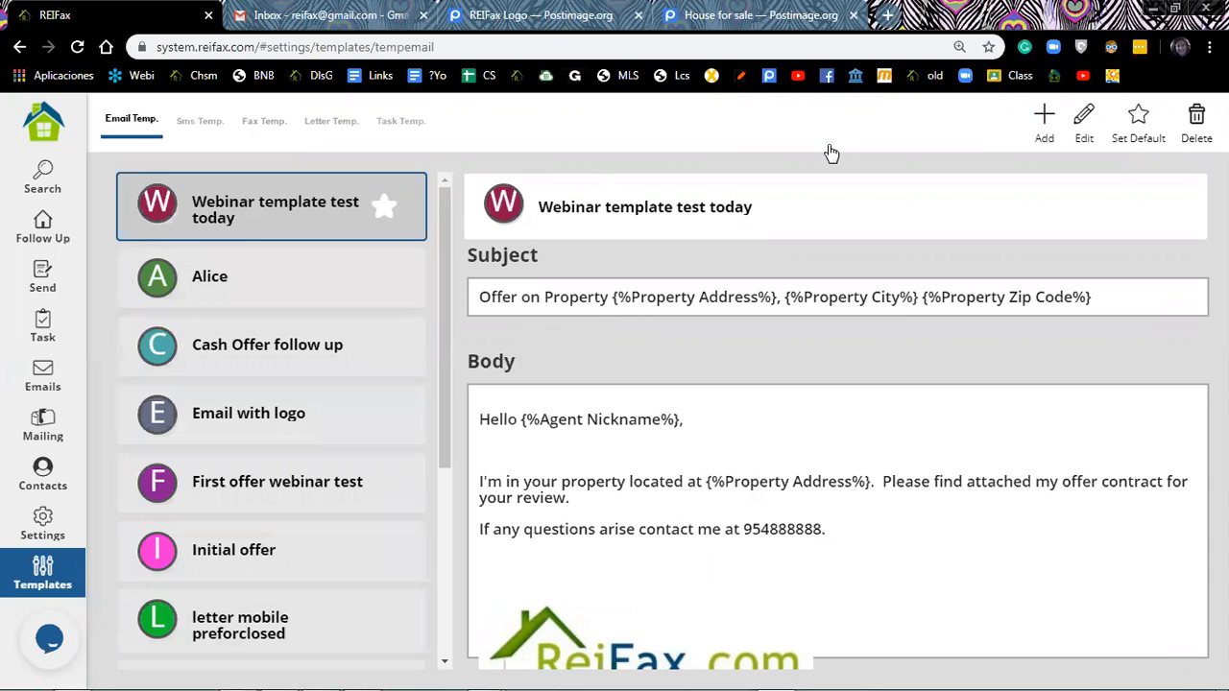
click(1083, 117)
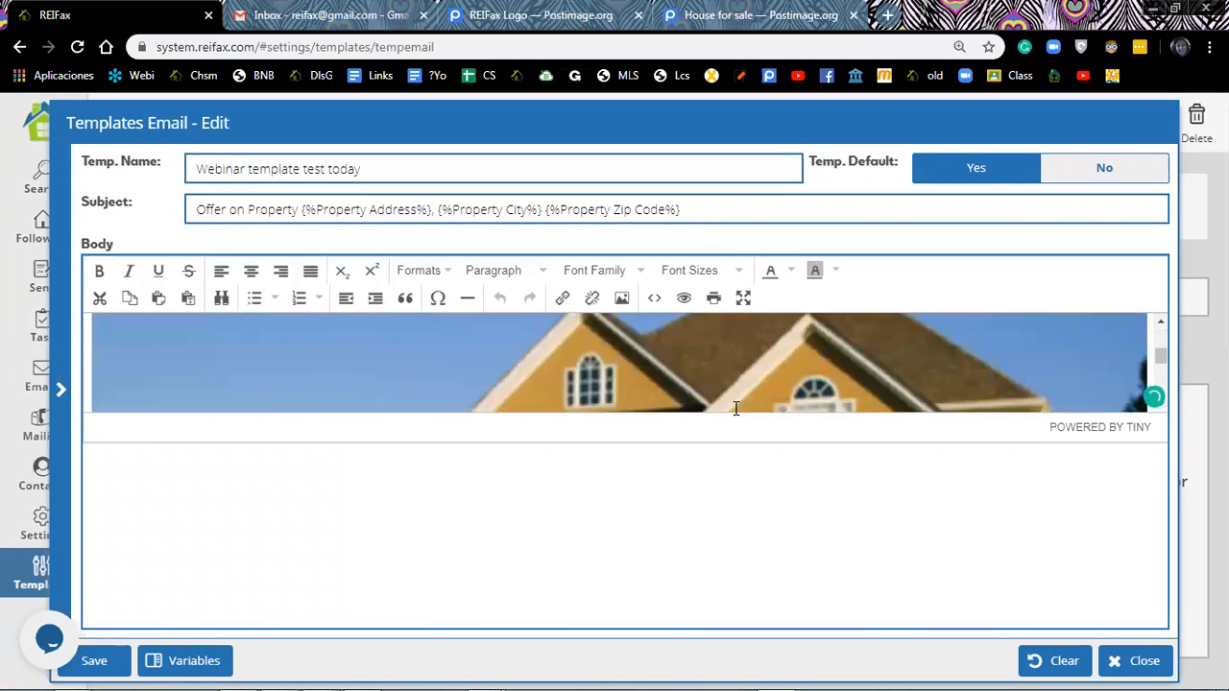
click(735, 408)
key(Delete)
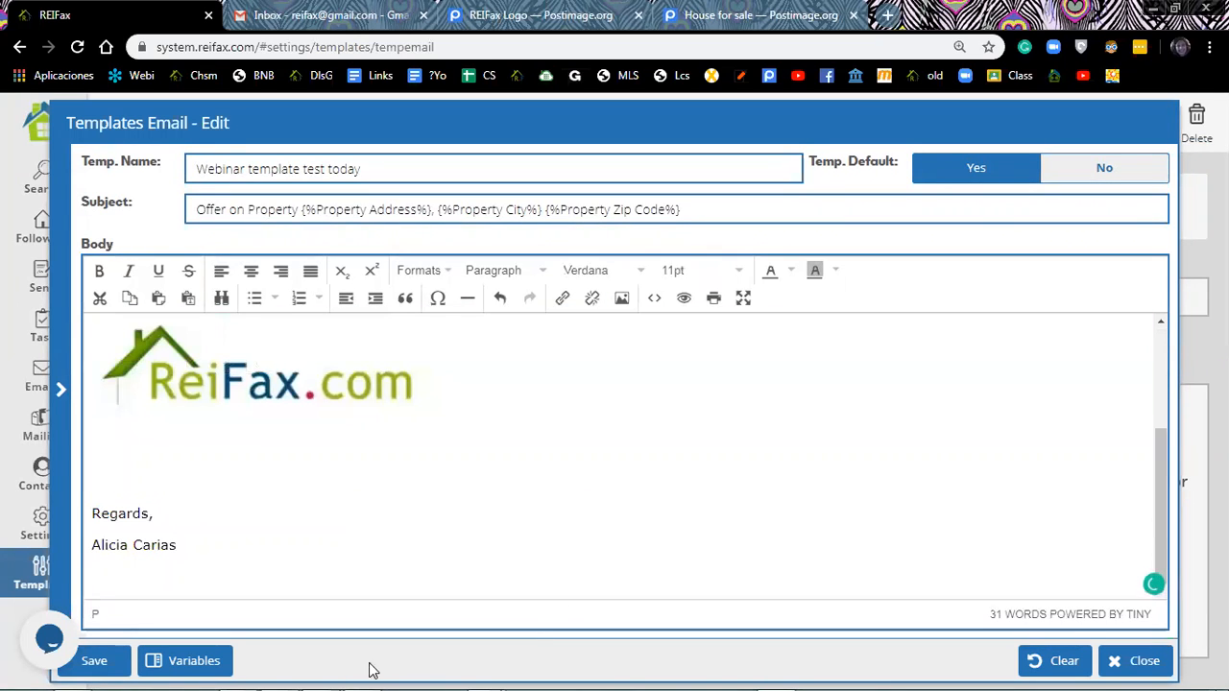
click(93, 660)
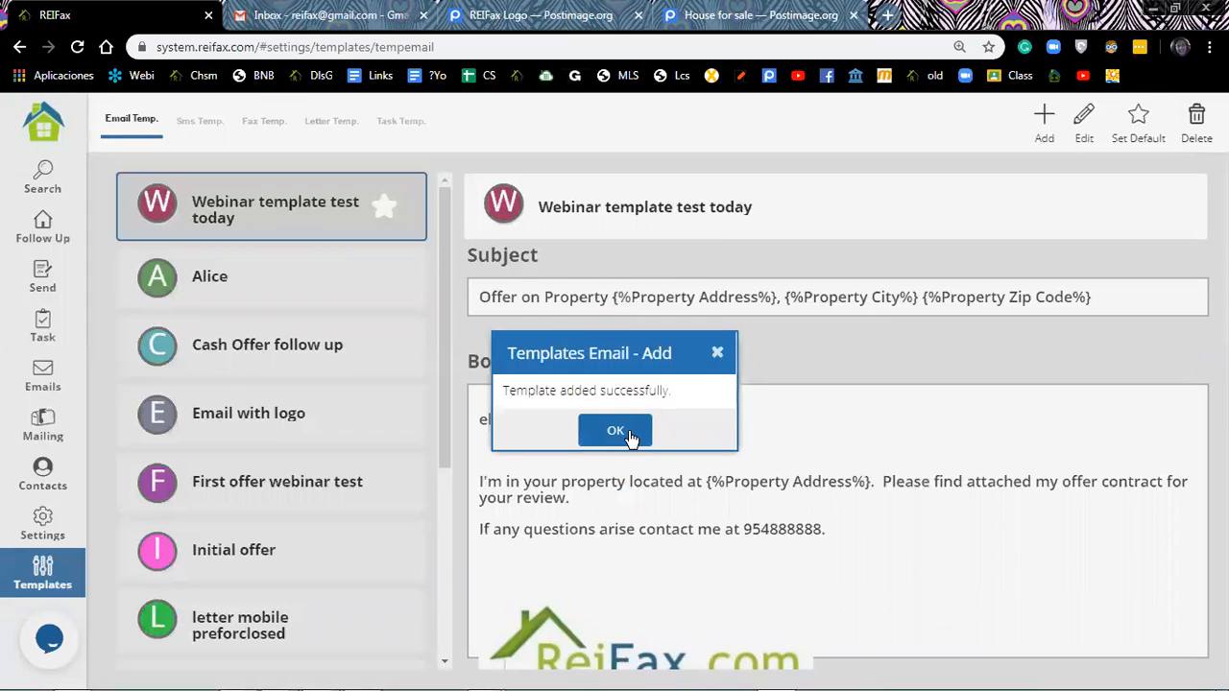
click(630, 437)
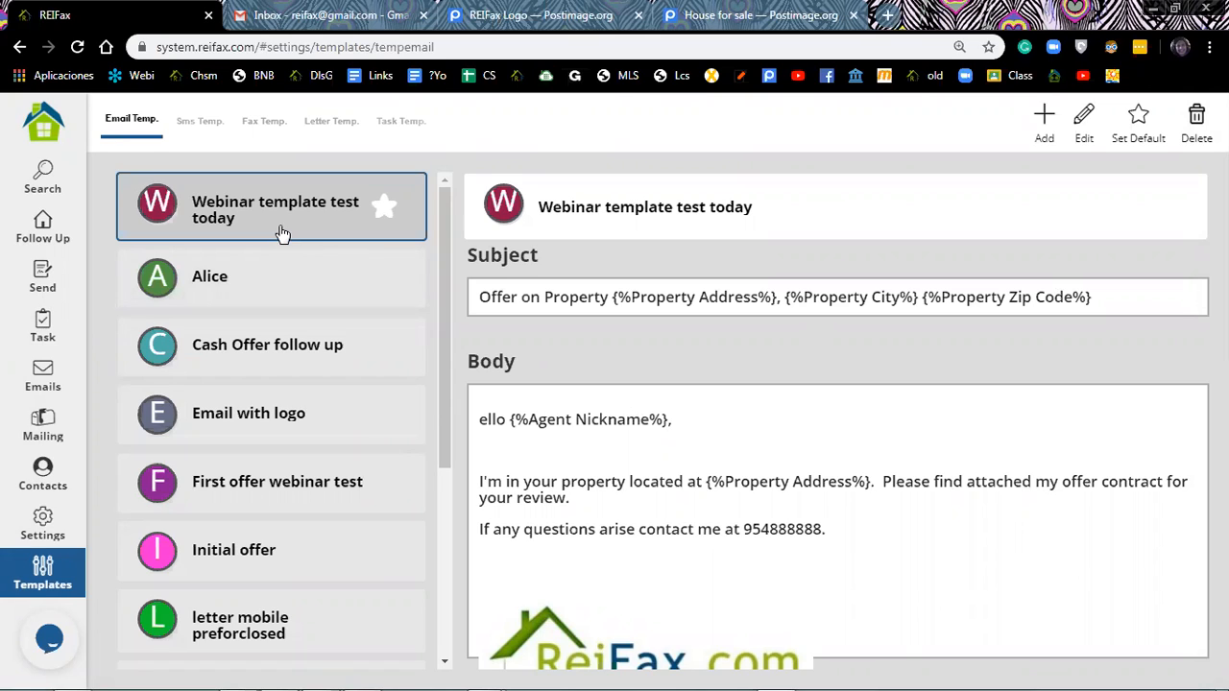
- Copy the full message text of the RFX Default SMS template
click(199, 128)
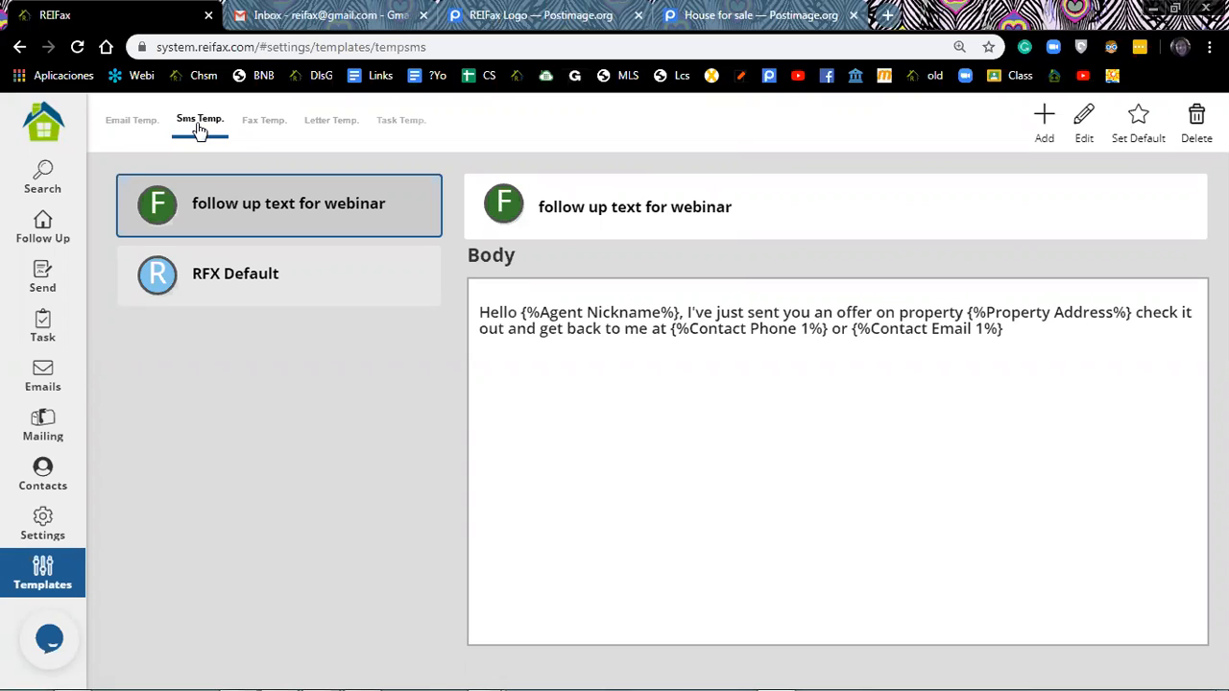
click(246, 272)
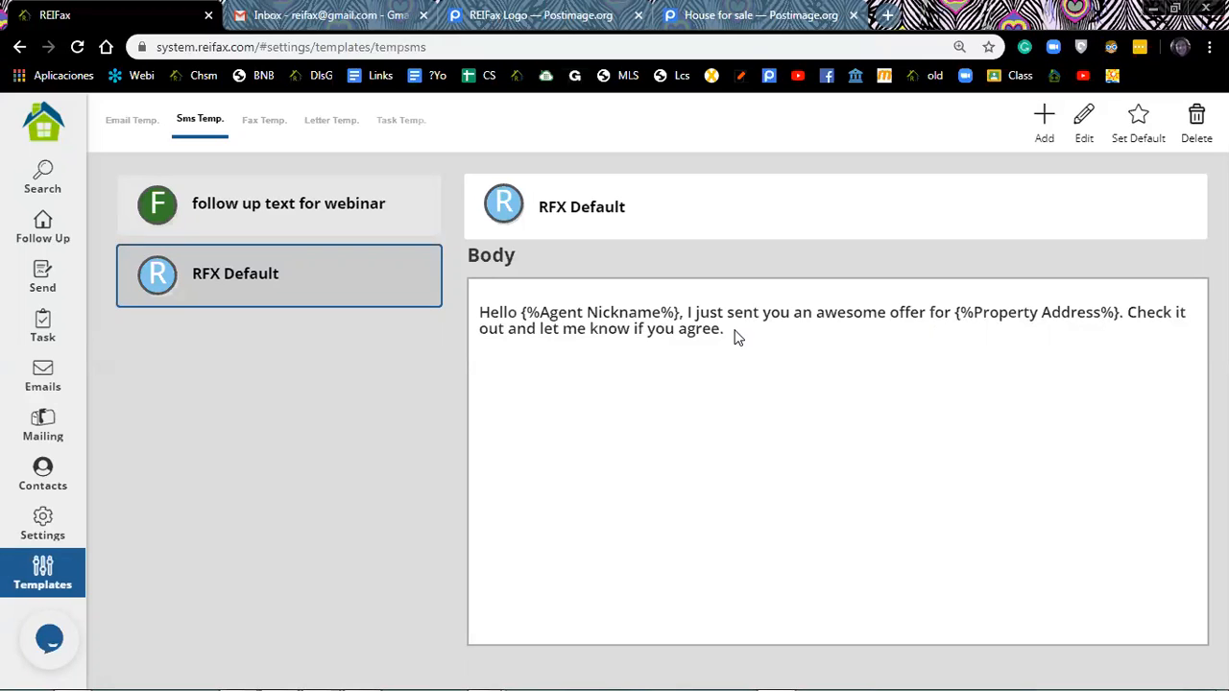
drag(740, 338, 473, 304)
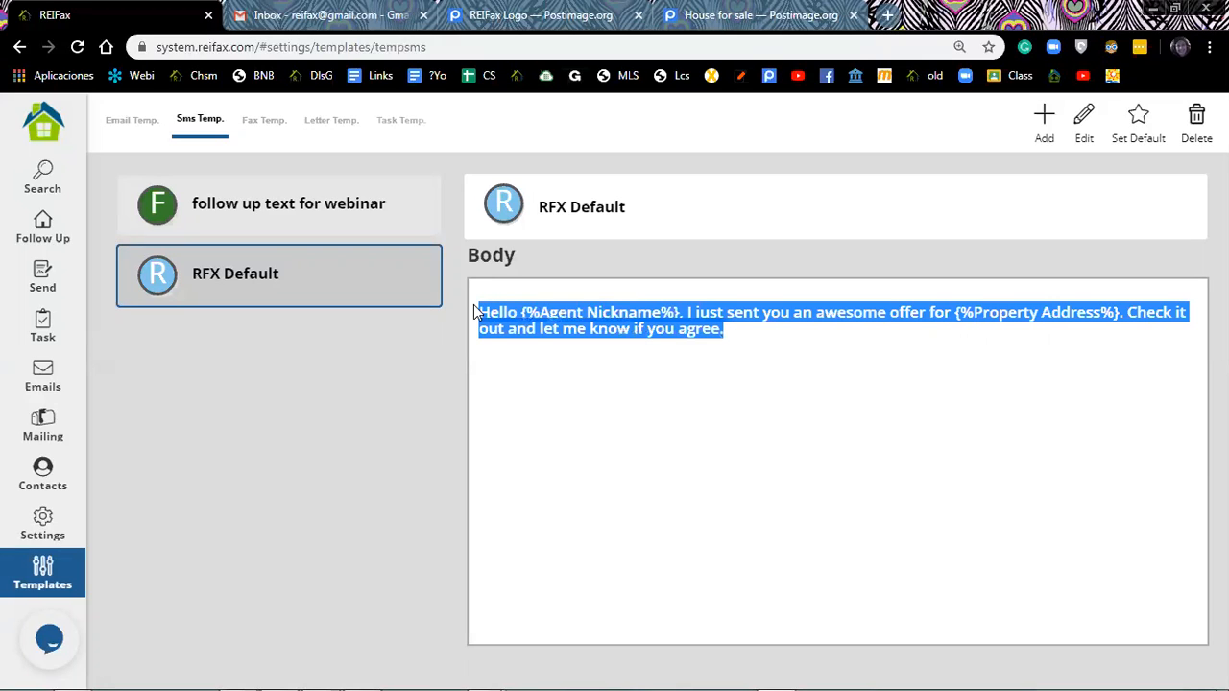
right_click(528, 310)
click(571, 327)
click(1037, 122)
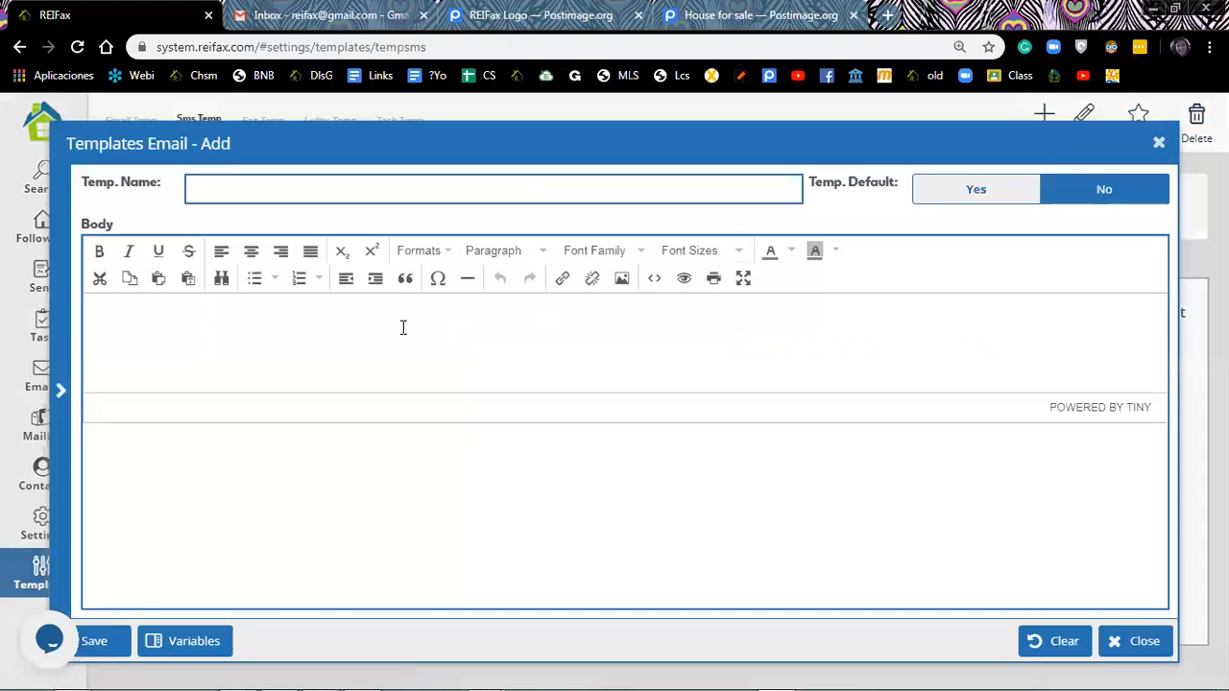
- After pasting into the new form fails, close it and recopy the RFX Default message text
right_click(220, 336)
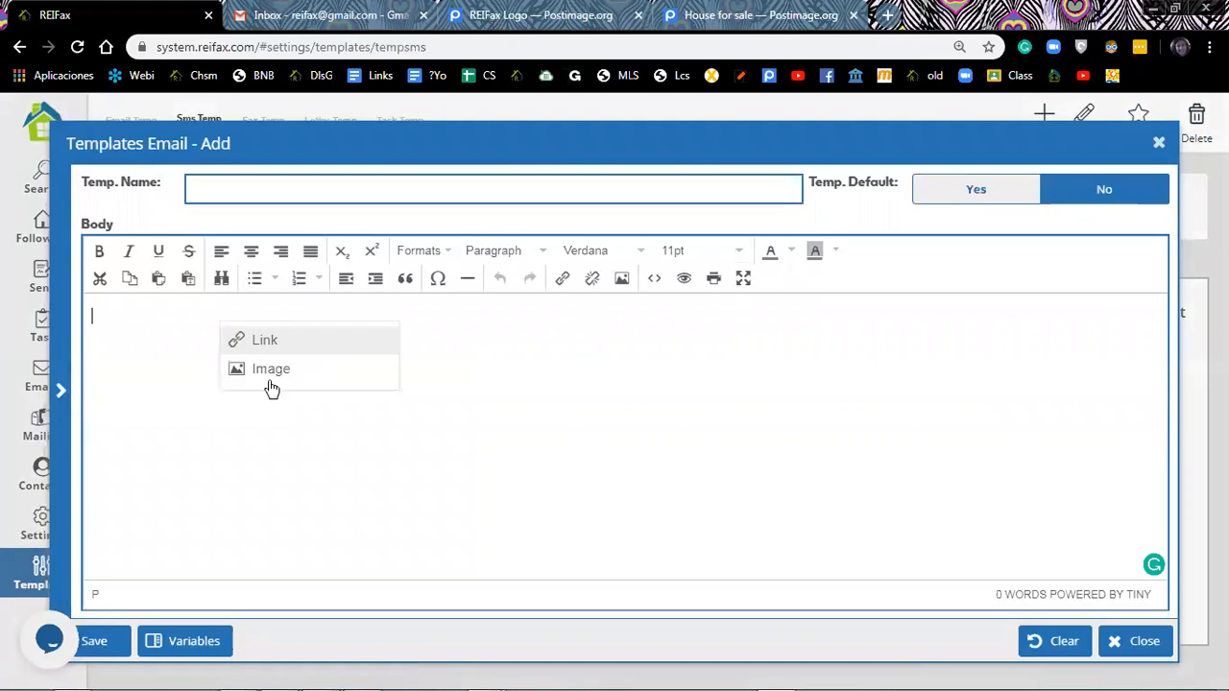
click(107, 387)
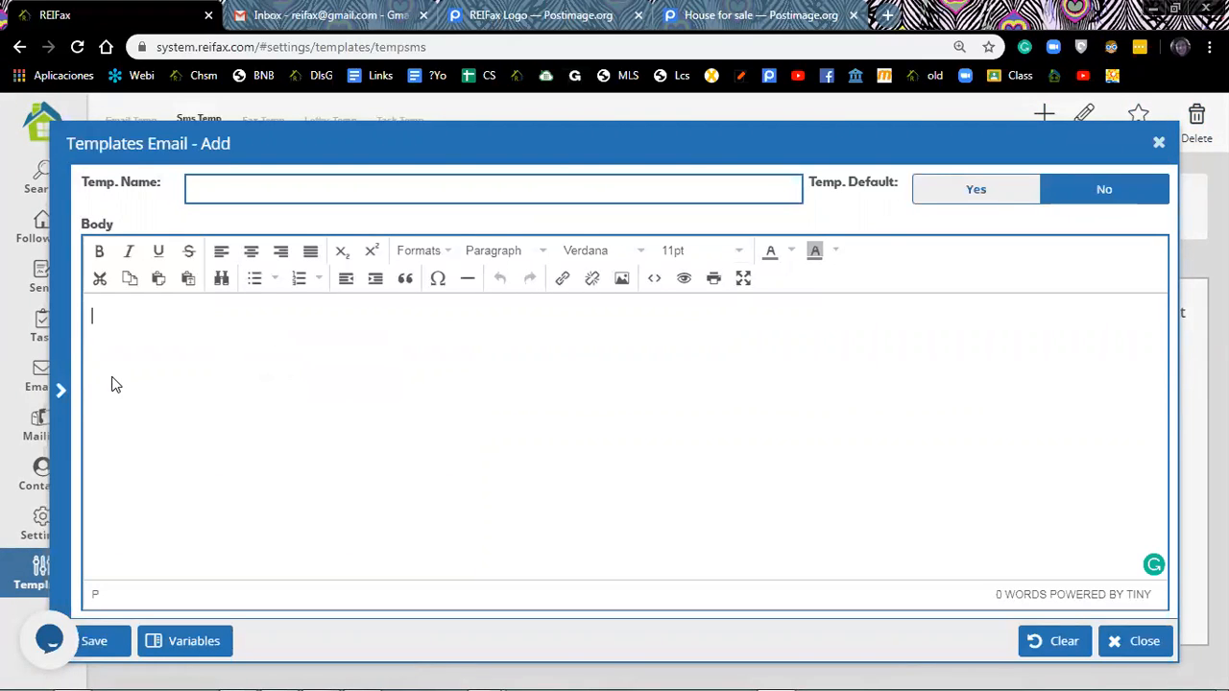
right_click(182, 335)
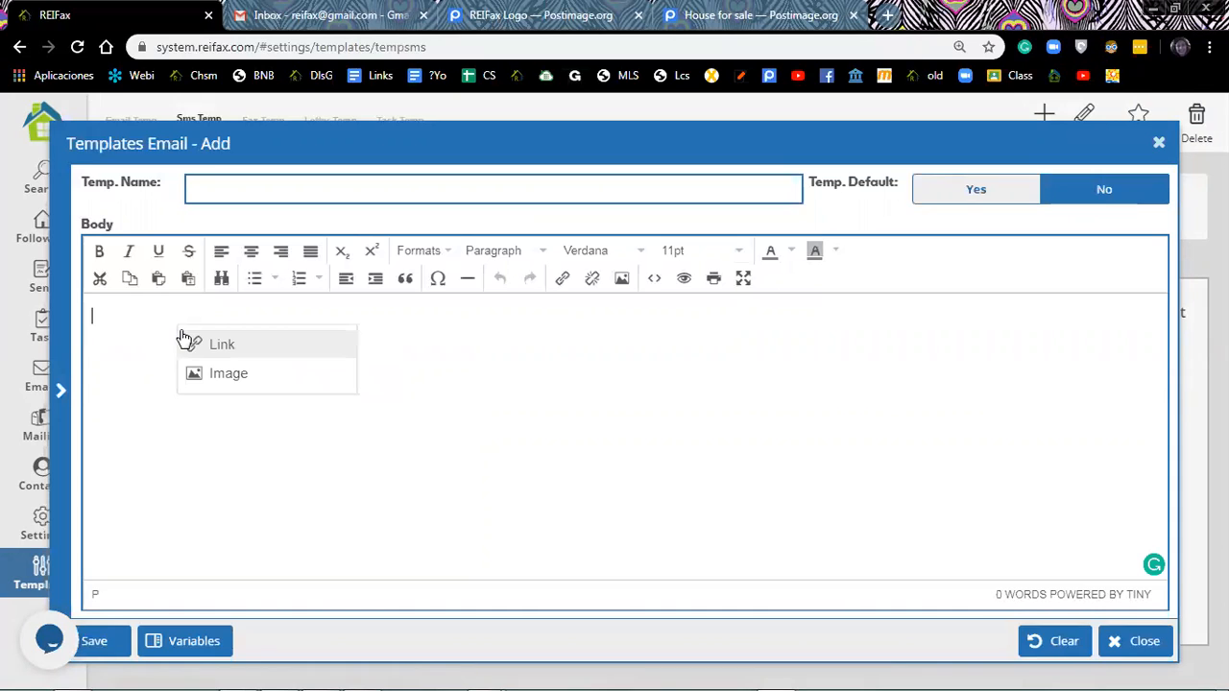
click(1157, 143)
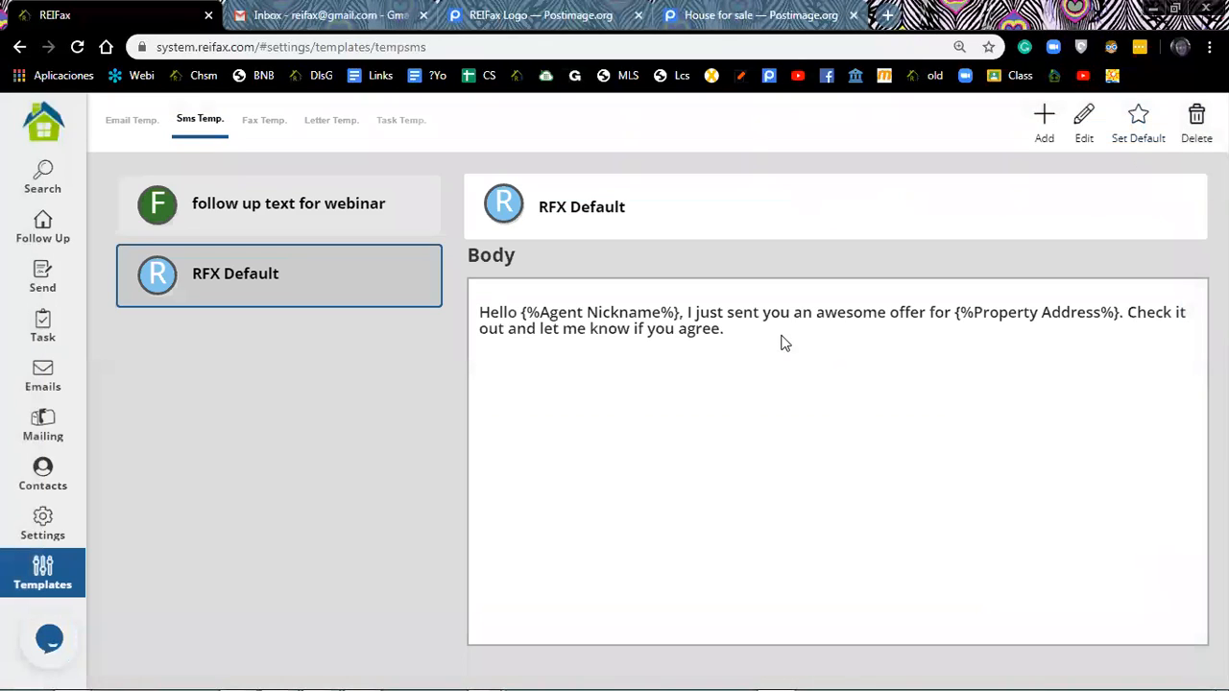
drag(783, 342, 479, 309)
right_click(524, 320)
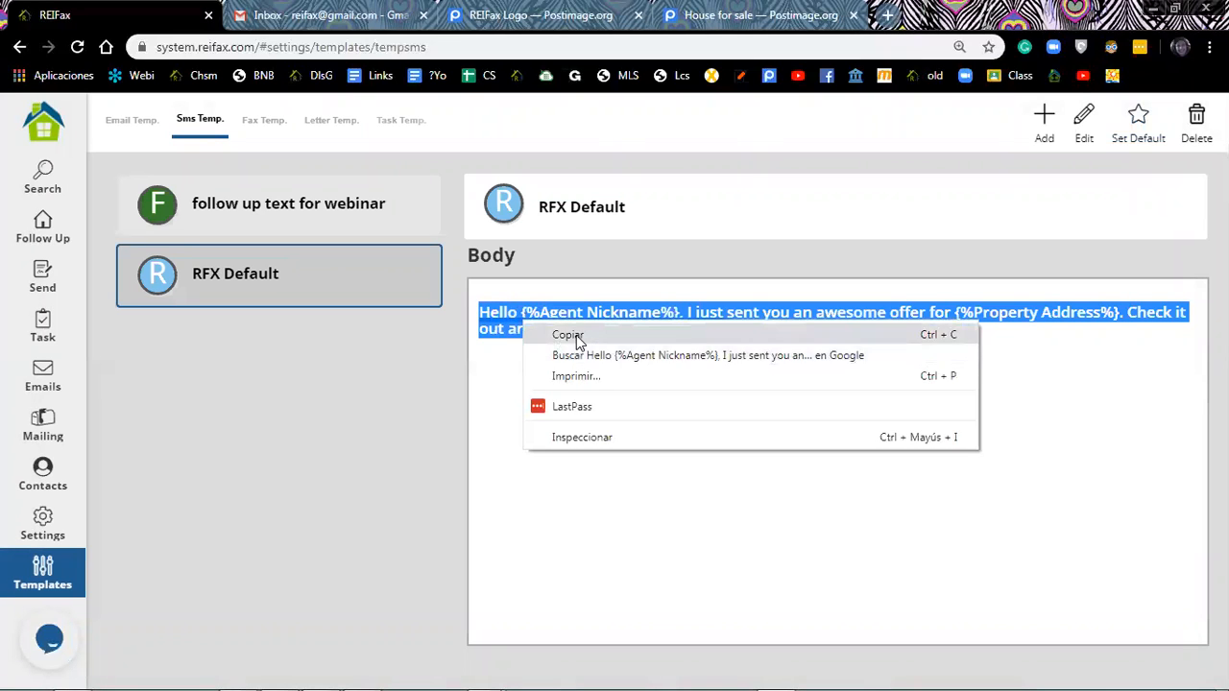
click(576, 335)
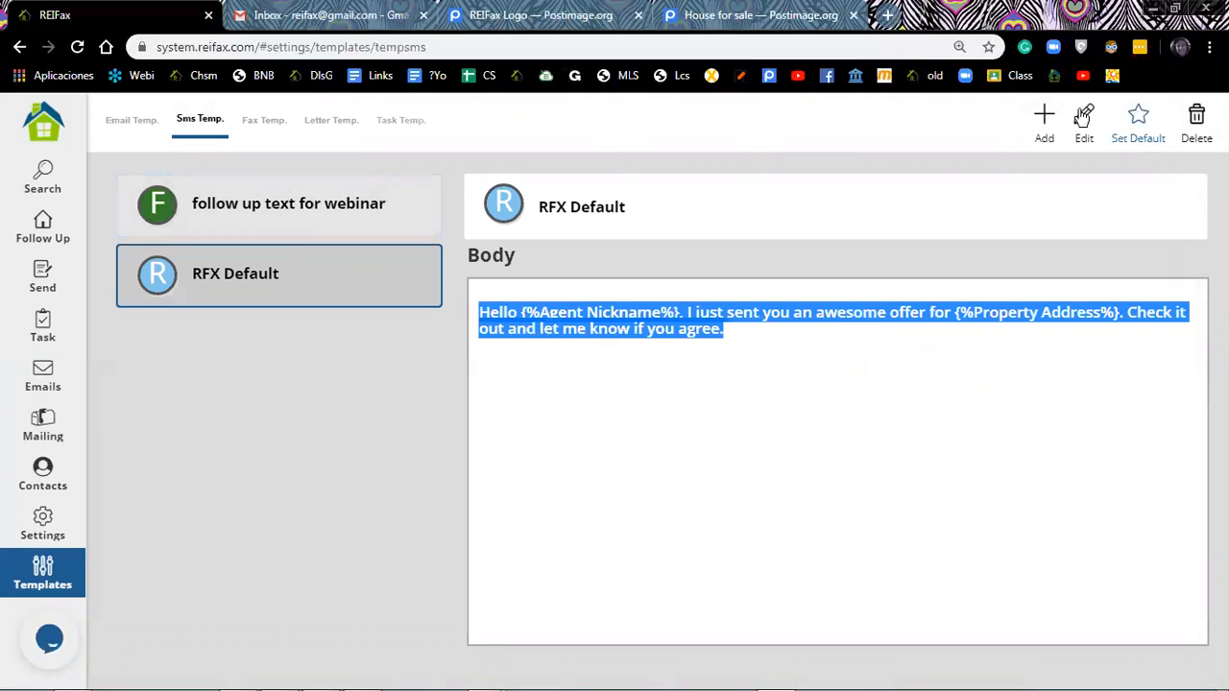
- Open a blank new template form and, with pasting still failing, start the body with 'Hello'
click(1043, 116)
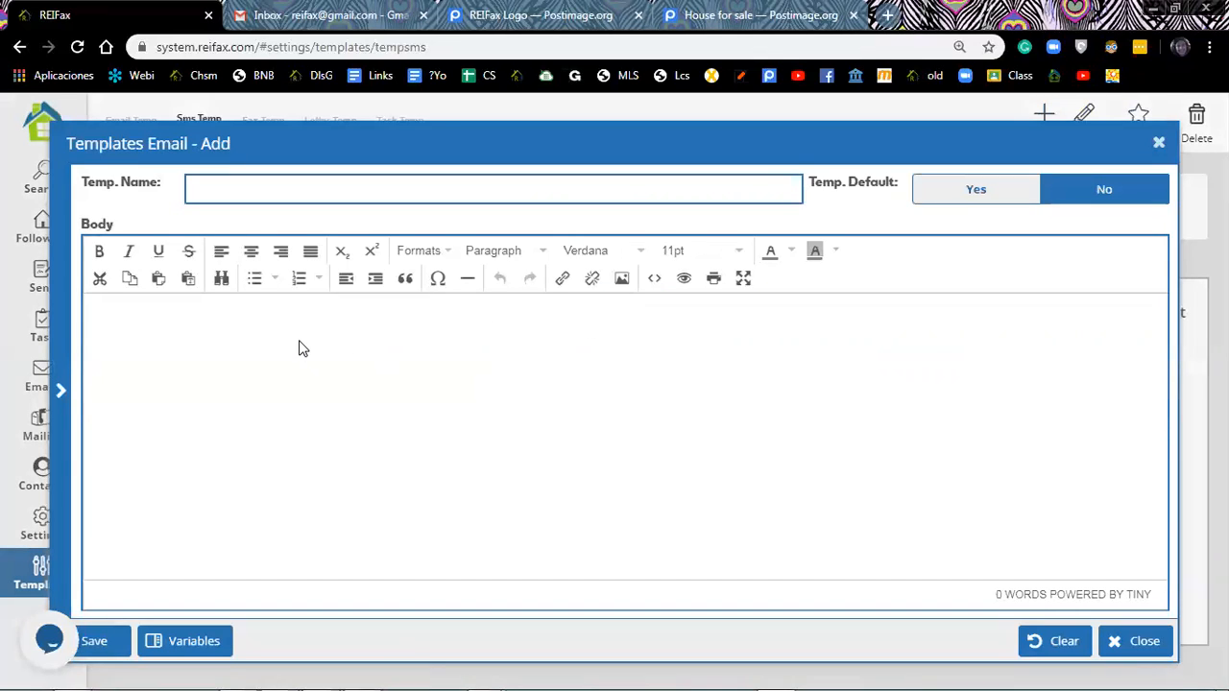
right_click(528, 310)
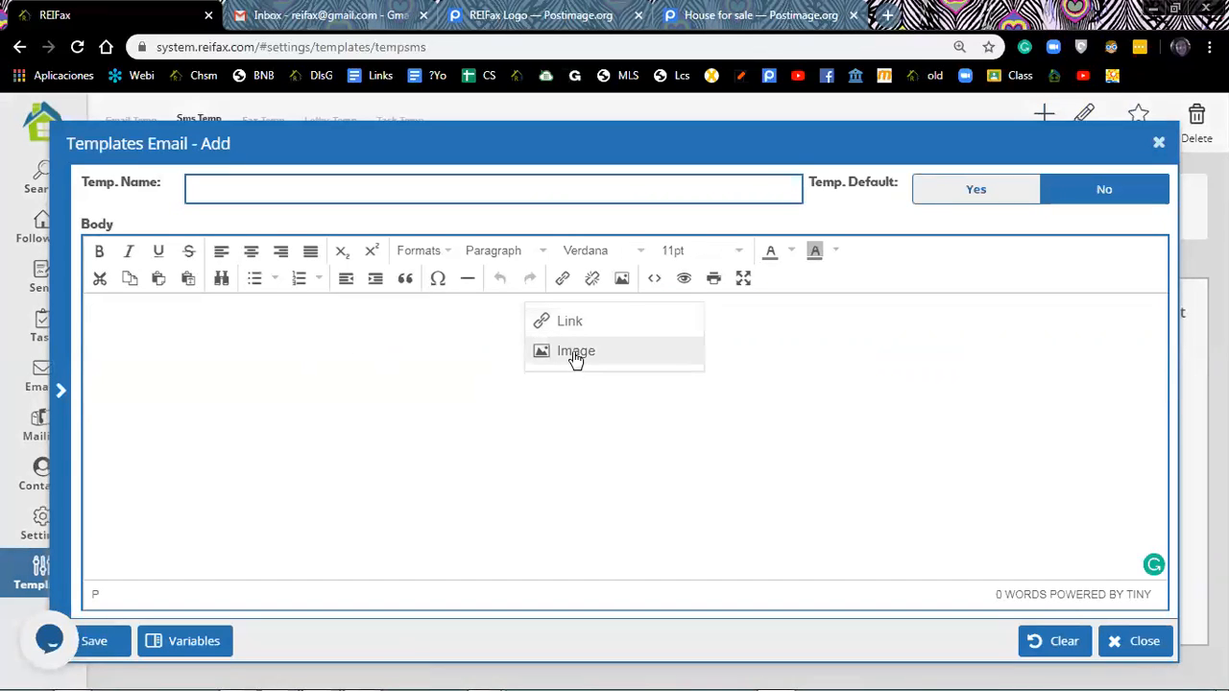
click(385, 359)
right_click(385, 358)
click(348, 375)
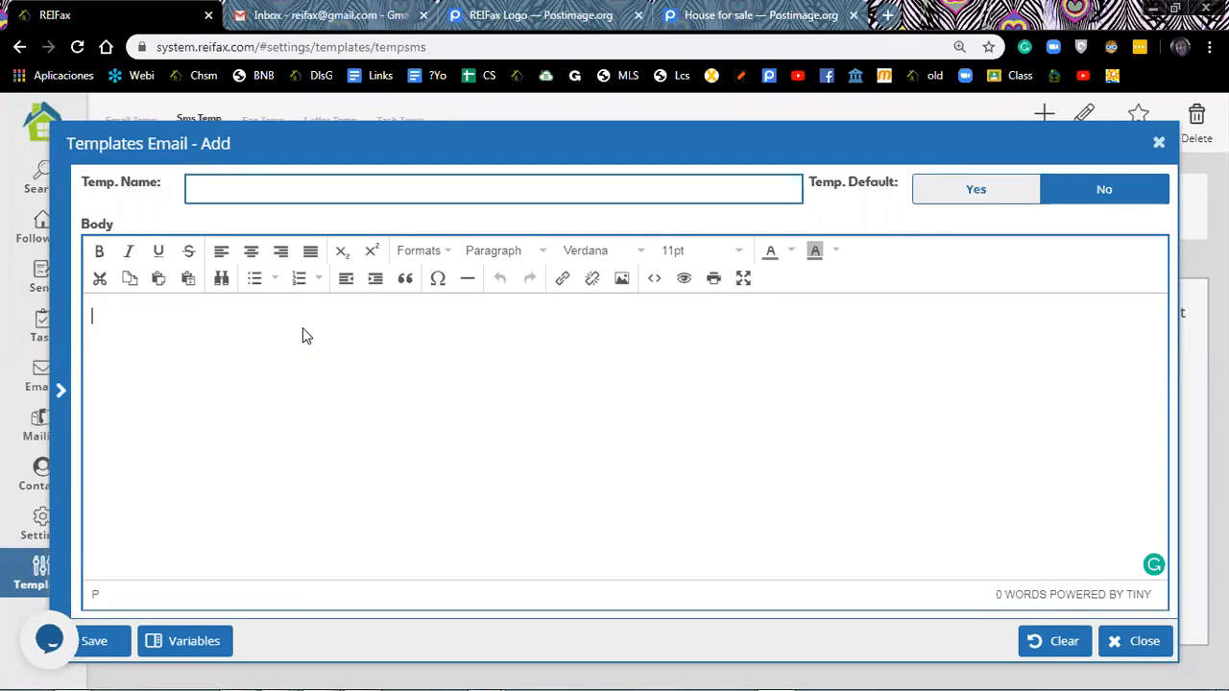
text(Hello)
- Complete the greeting as 'Hello {%Agent Nickname%},' and start a new line
click(60, 391)
click(131, 367)
text(,)
key(Return)
key(Return)
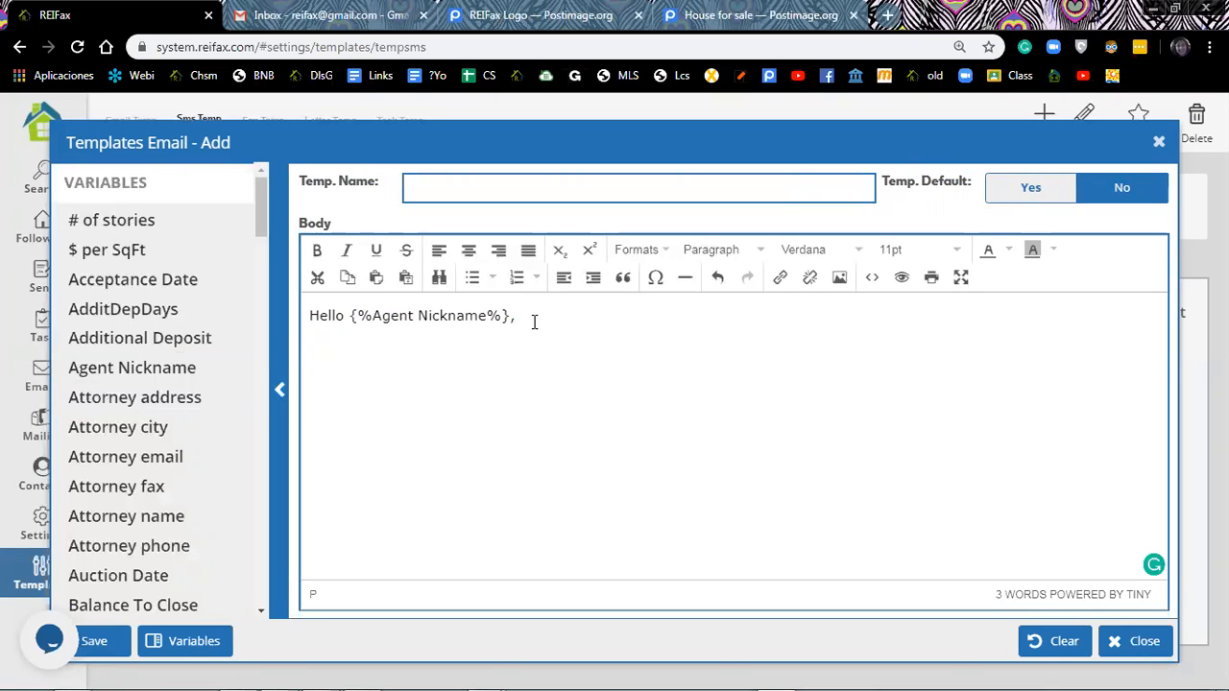
- Write 'I sent you a great offer on your property {%Property Address%}, please contact me if you have any questions.'
text(I sent you a)
key(BackSpace)
text(a great offer )
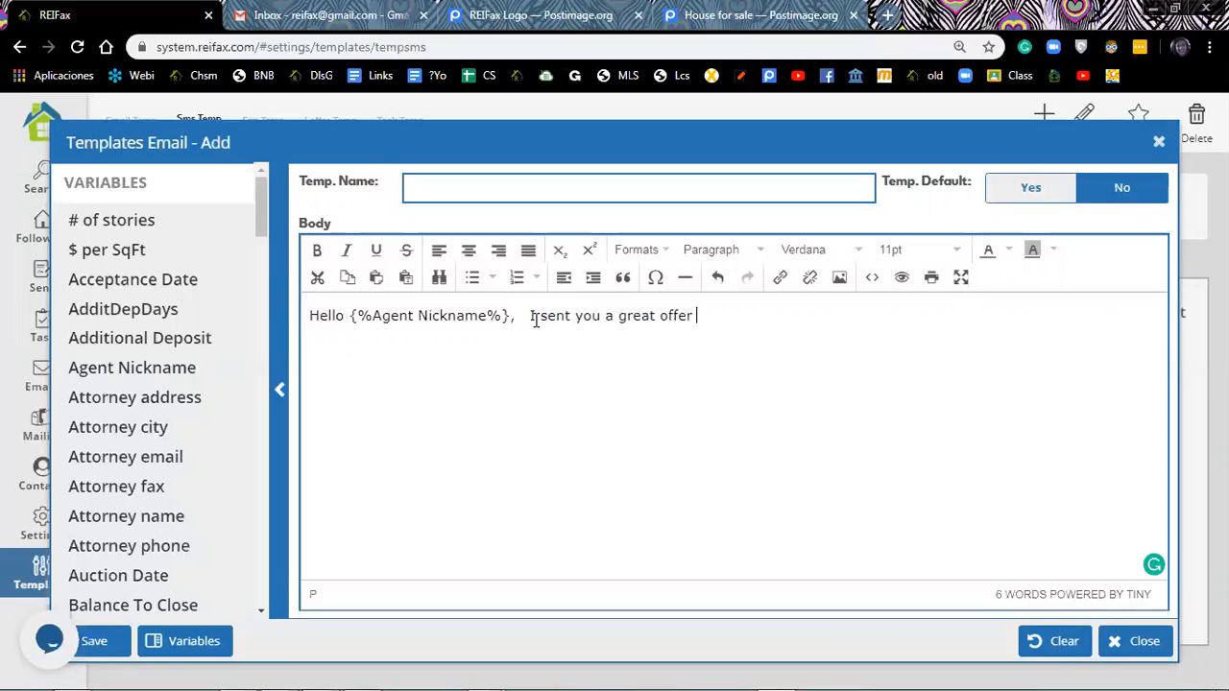
text(on you)
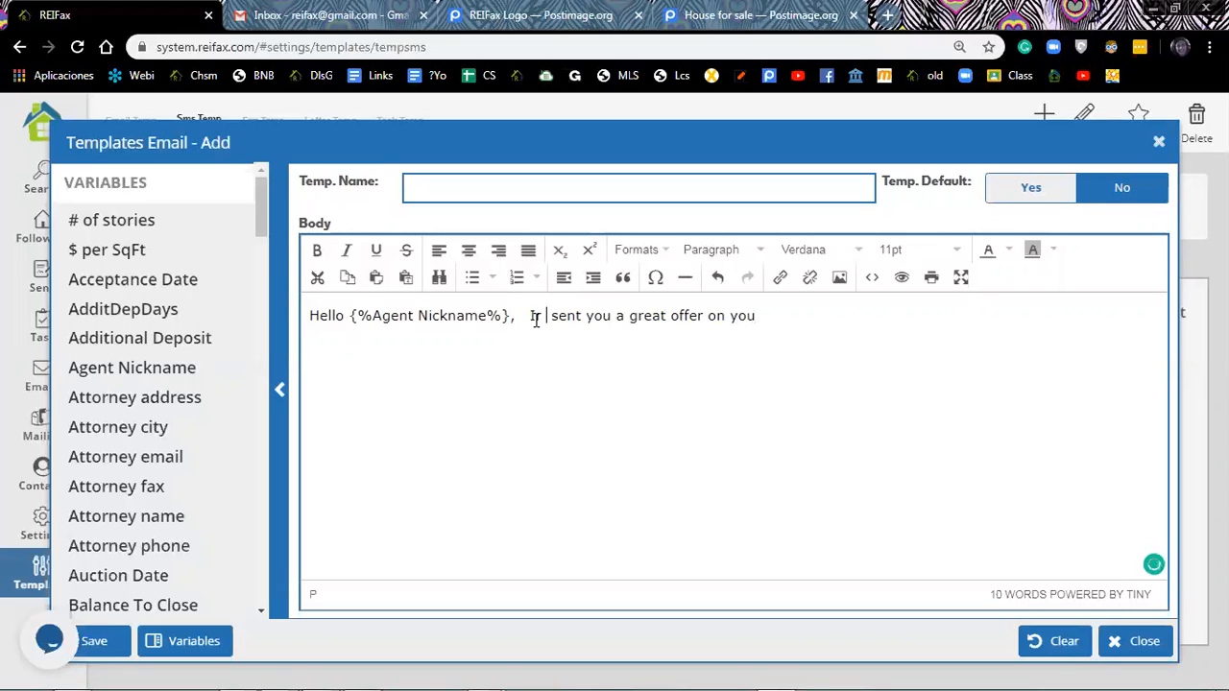
click(536, 319)
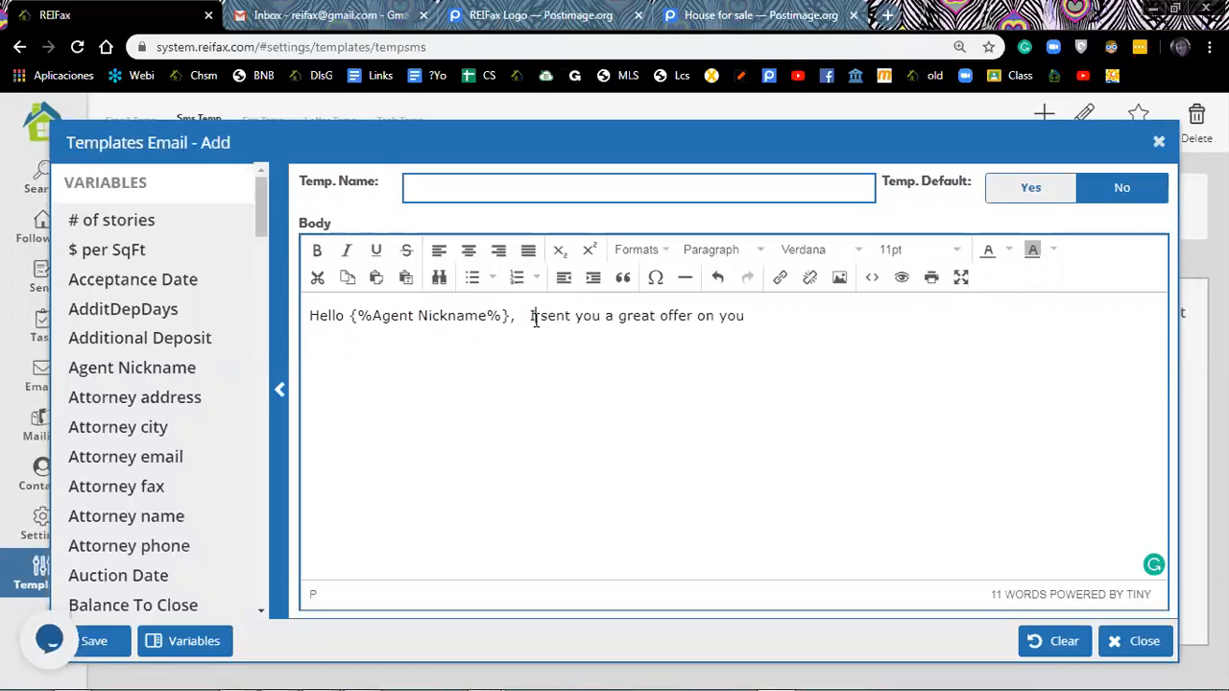
key(Right)
key(Right)
key(Right)
key(Right)
key(Right)
key(Right)
key(Right)
key(Right)
key(Right)
key(Right)
key(Right)
key(Right)
key(Right)
key(Right)
key(Right)
key(Right)
key(Right)
key(Right)
key(Right)
key(Right)
text(r property)
click(536, 319)
scroll(180, 358, down, 13)
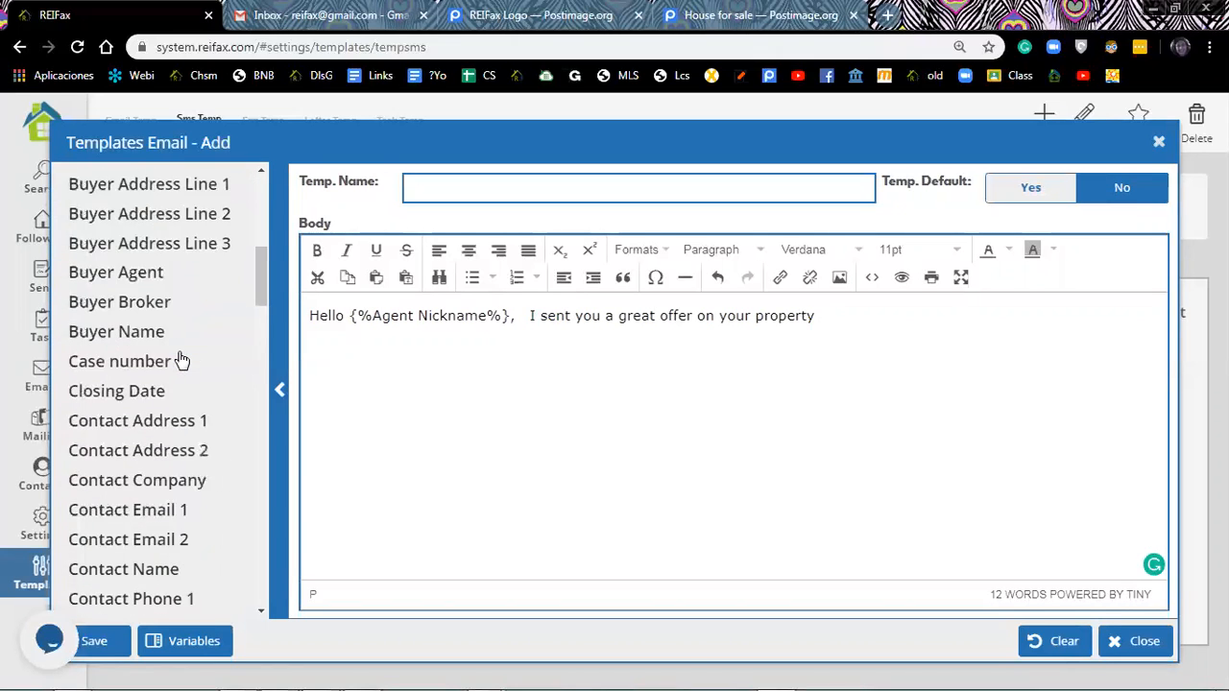
scroll(180, 359, down, 10)
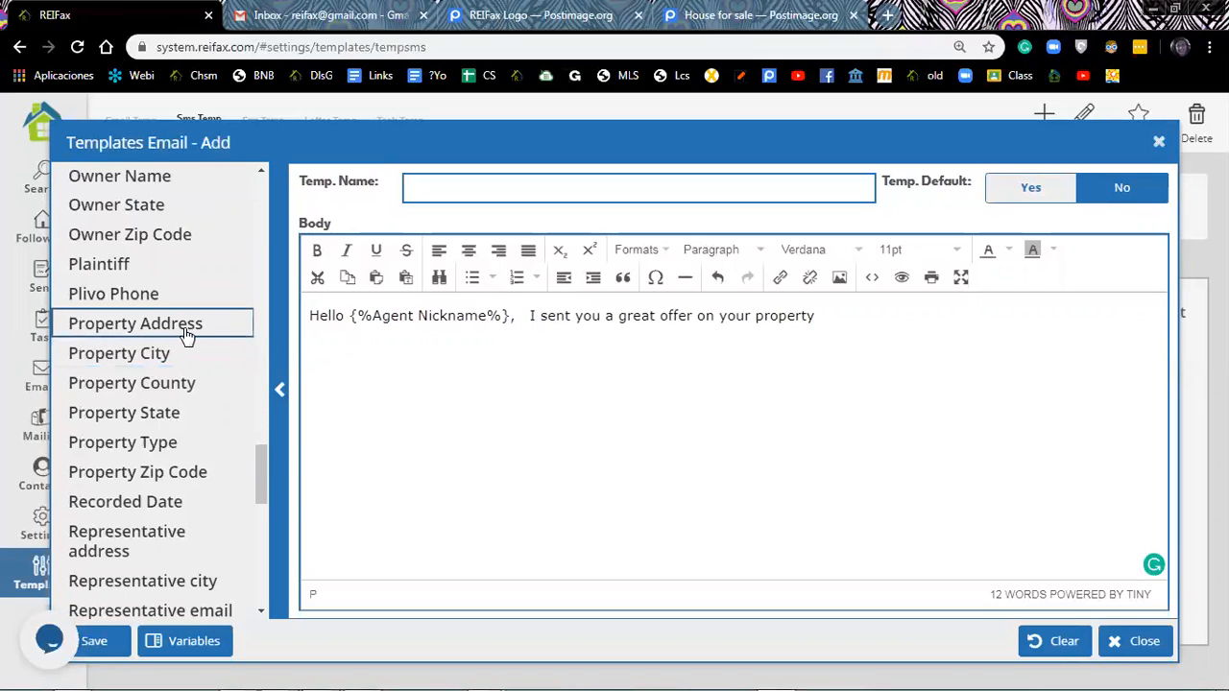
click(182, 330)
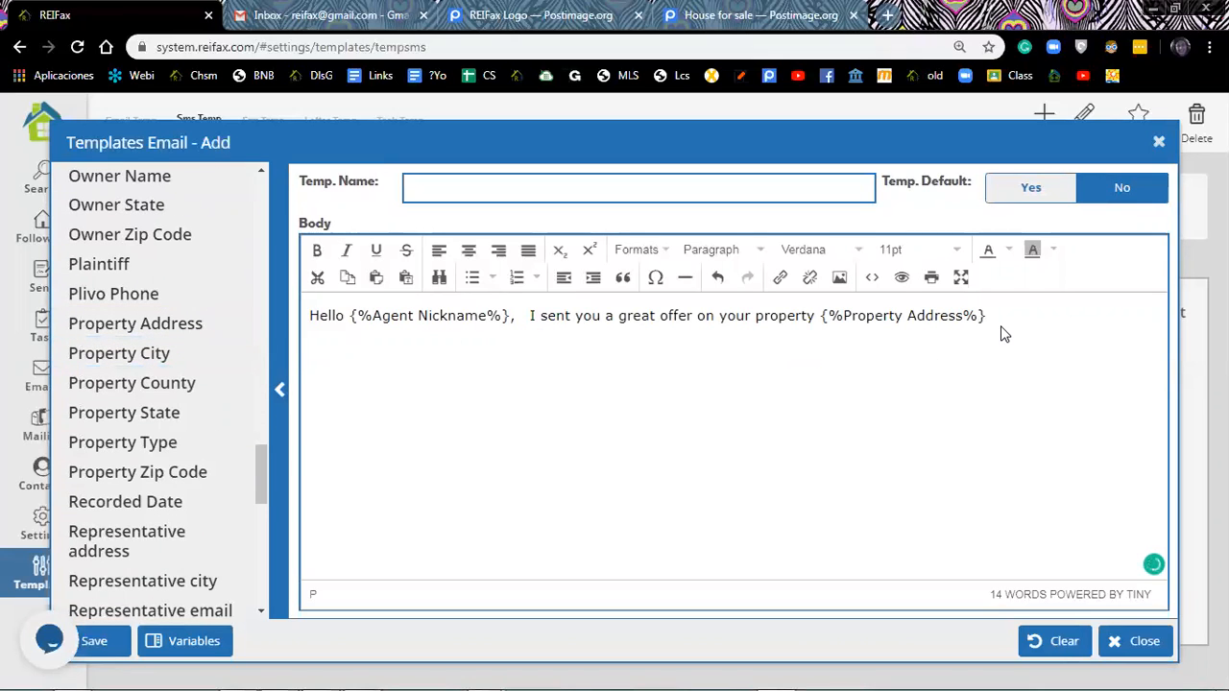
text(, please contact me if you have )
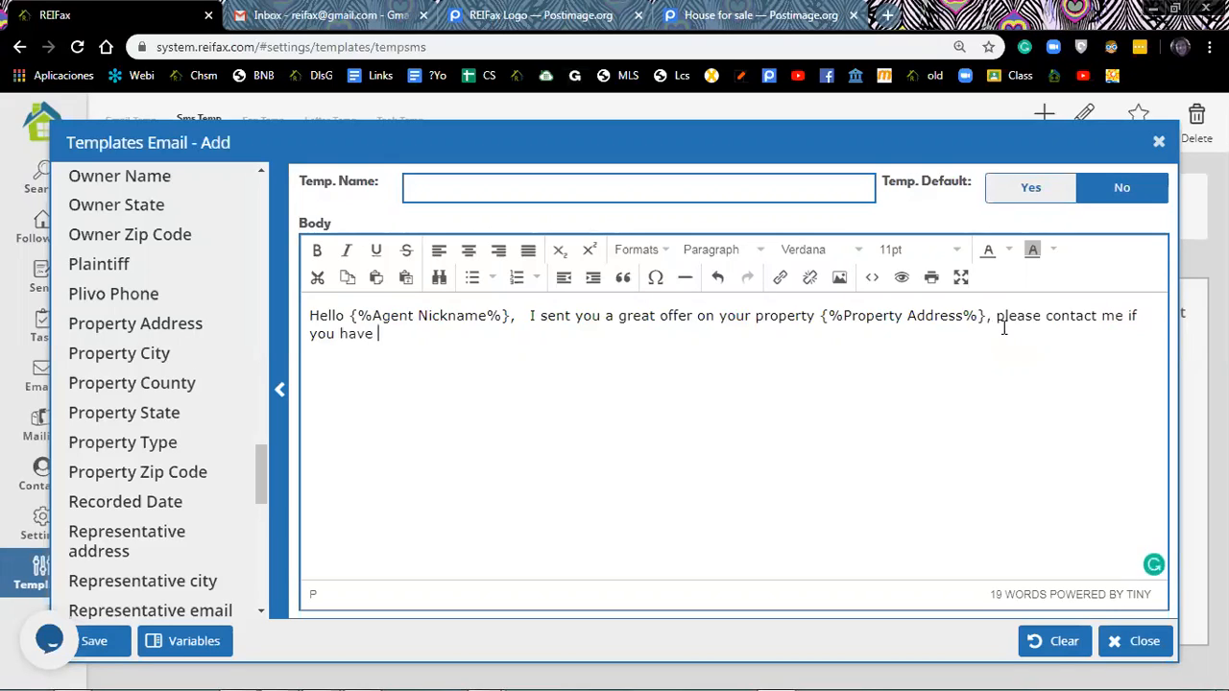
text(any questions.)
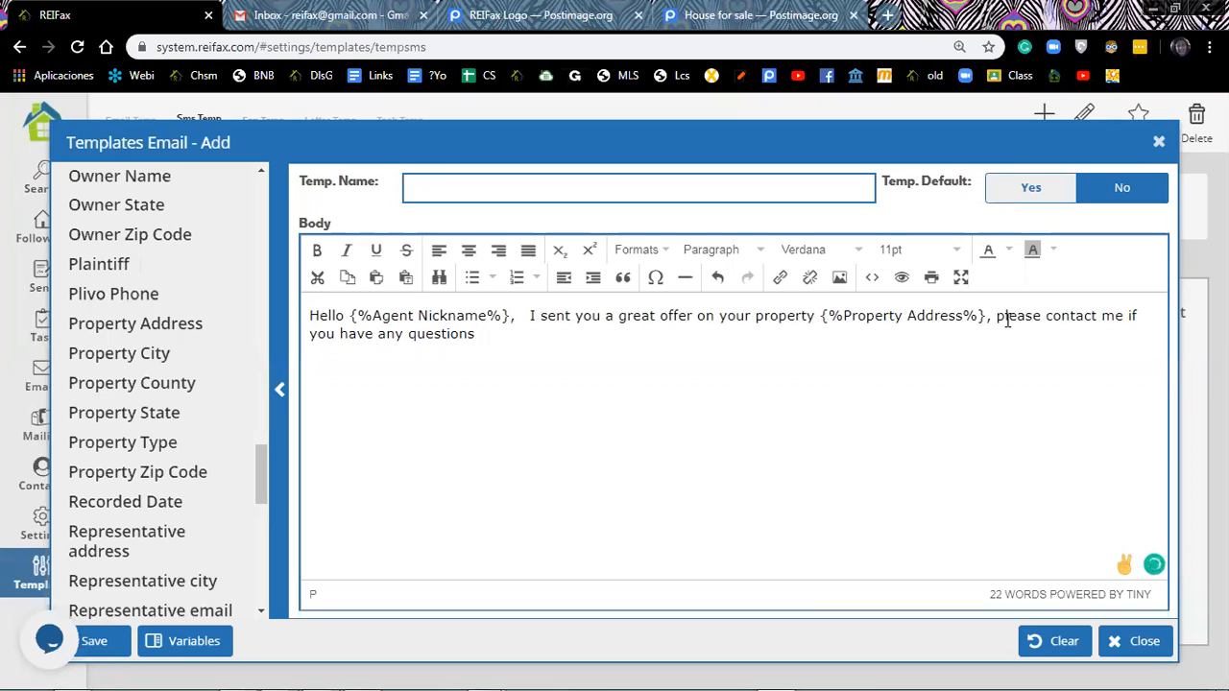
- Append ' at number' to the end of the body text, fixing a stray letter typed mid-text
text(at)
click(1007, 319)
text(n)
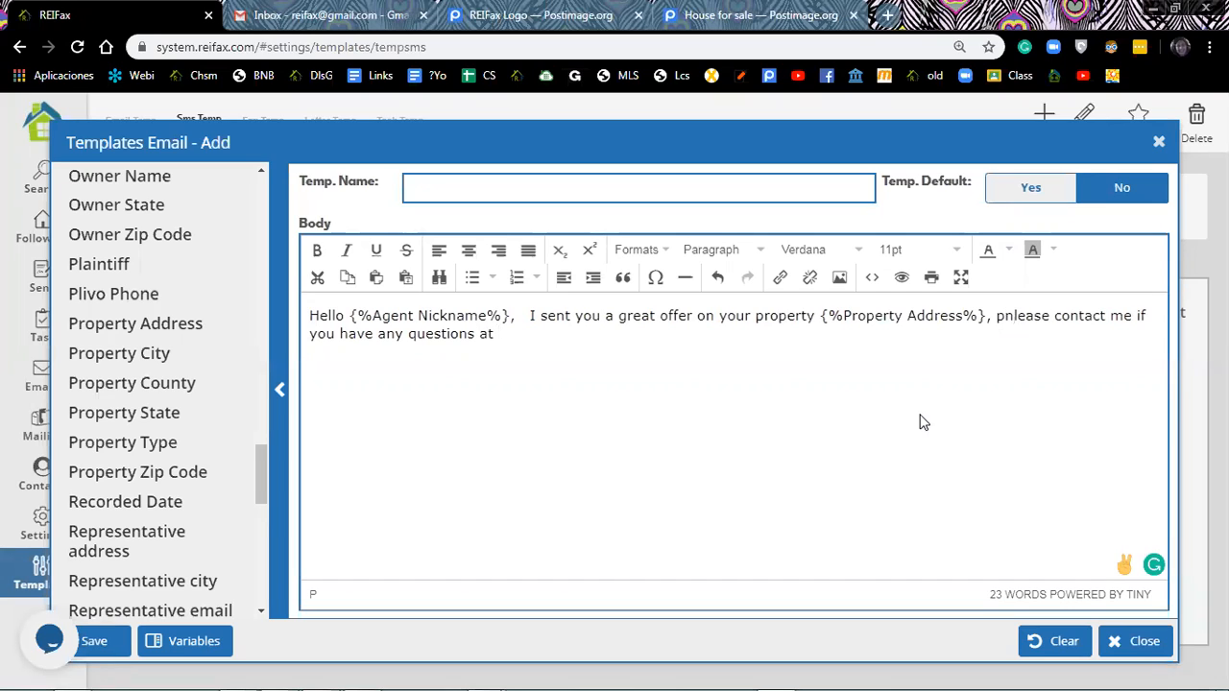
click(928, 369)
text(number)
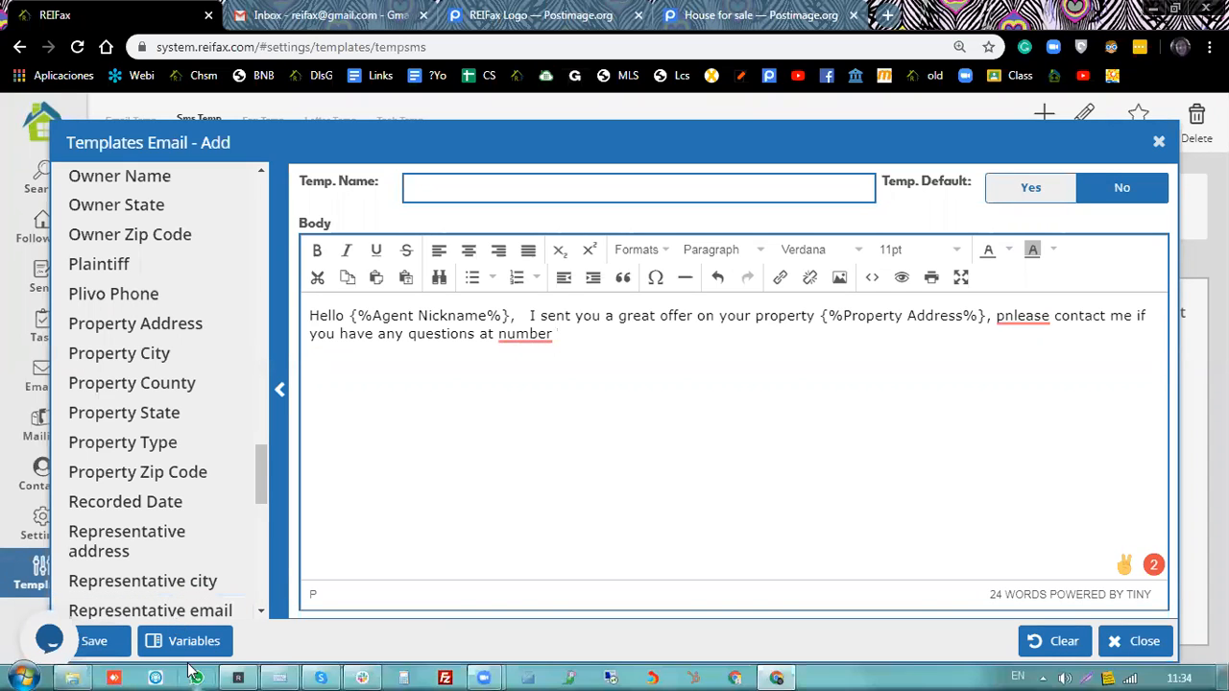
- Enter the contact phone number's digits with the on-screen virtual keyboard
click(280, 678)
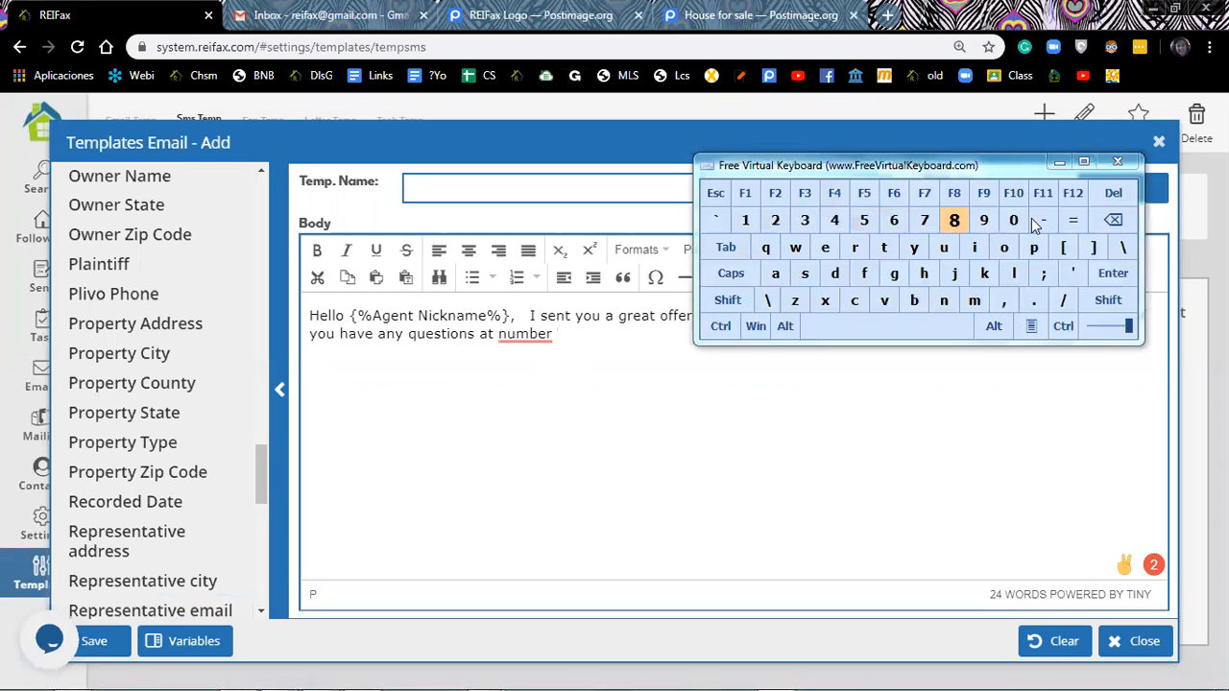
click(983, 219)
click(865, 221)
click(834, 221)
click(955, 221)
click(955, 221)
click(959, 222)
click(963, 222)
click(963, 222)
click(963, 221)
click(1057, 163)
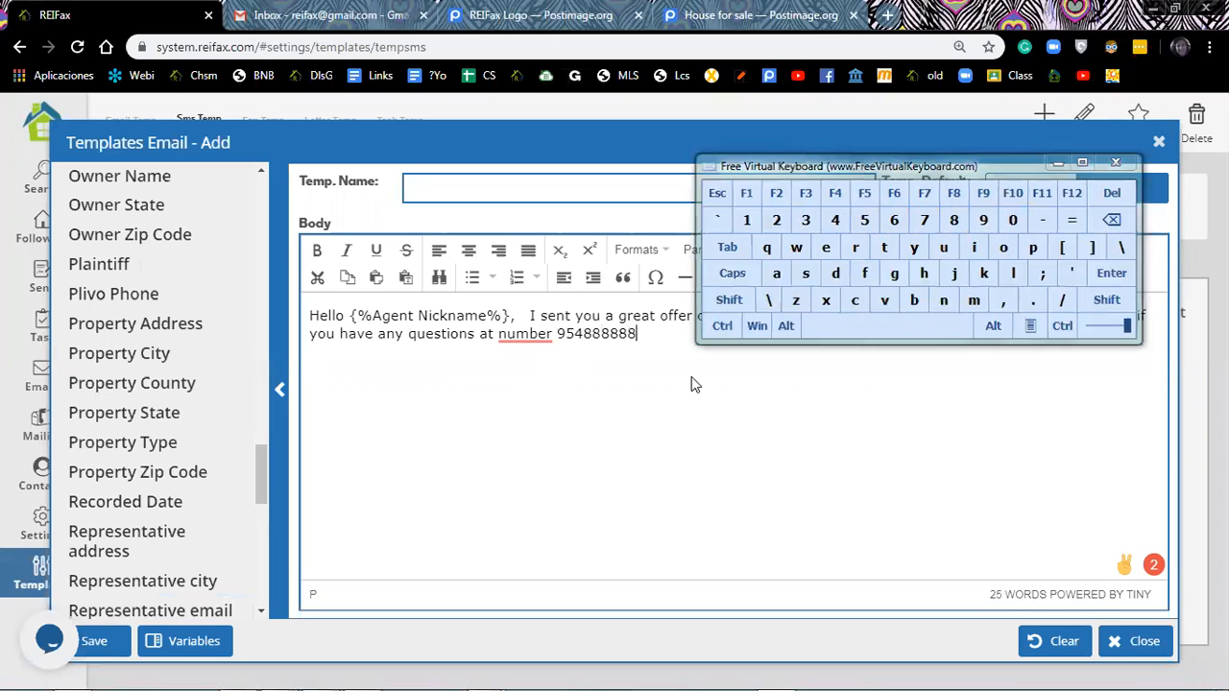
- Close the message with '. Regards,' followed by the sender's name
text(. Re)
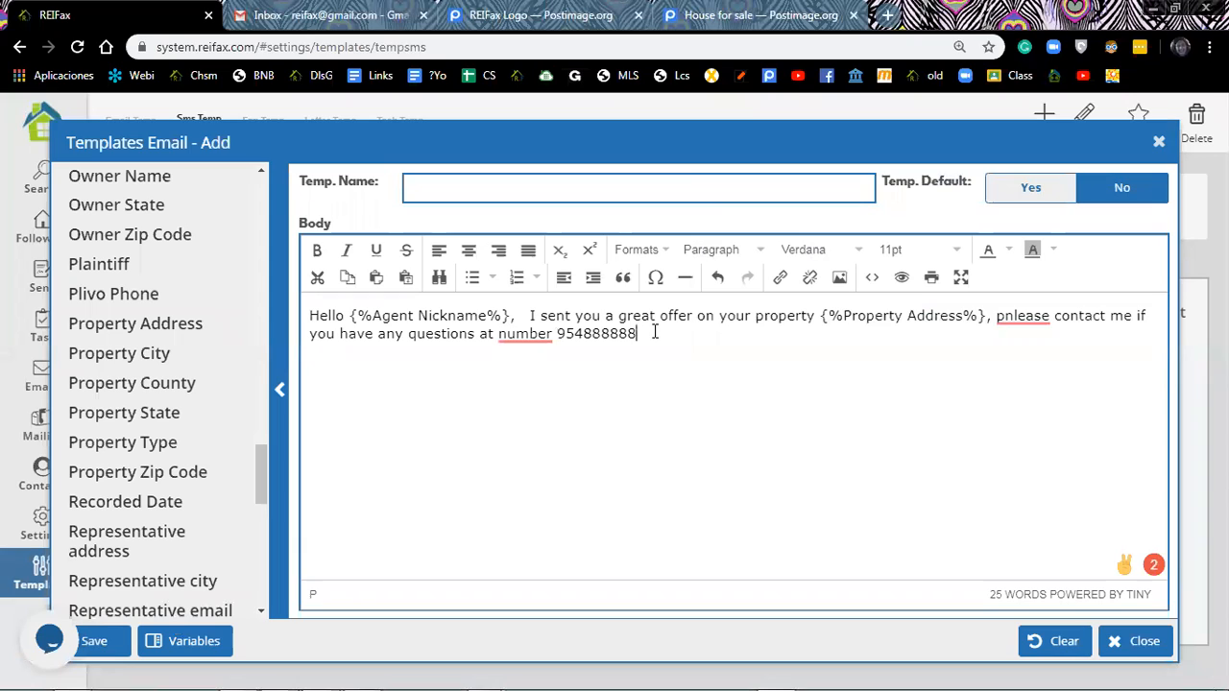
text(gards)
key(BackSpace)
key(BackSpace)
text(s, Alicia)
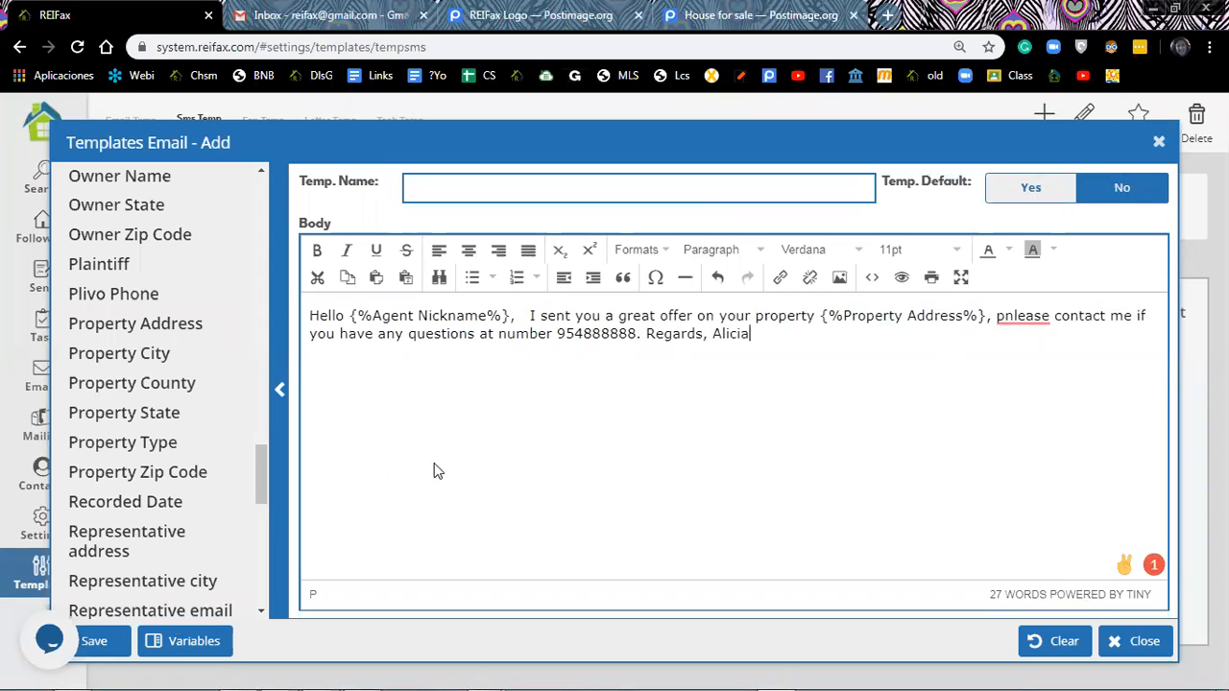
- Set the new SMS template as default, save it and confirm the 'Template added successfully' alert
click(1041, 197)
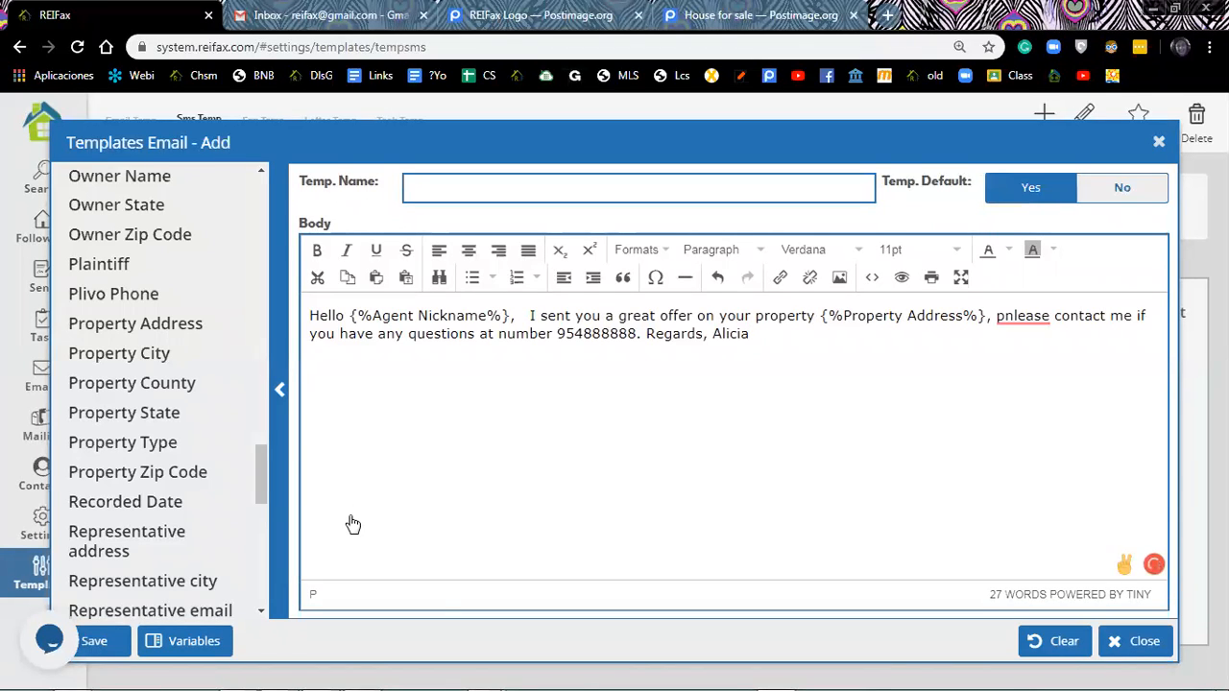
click(101, 643)
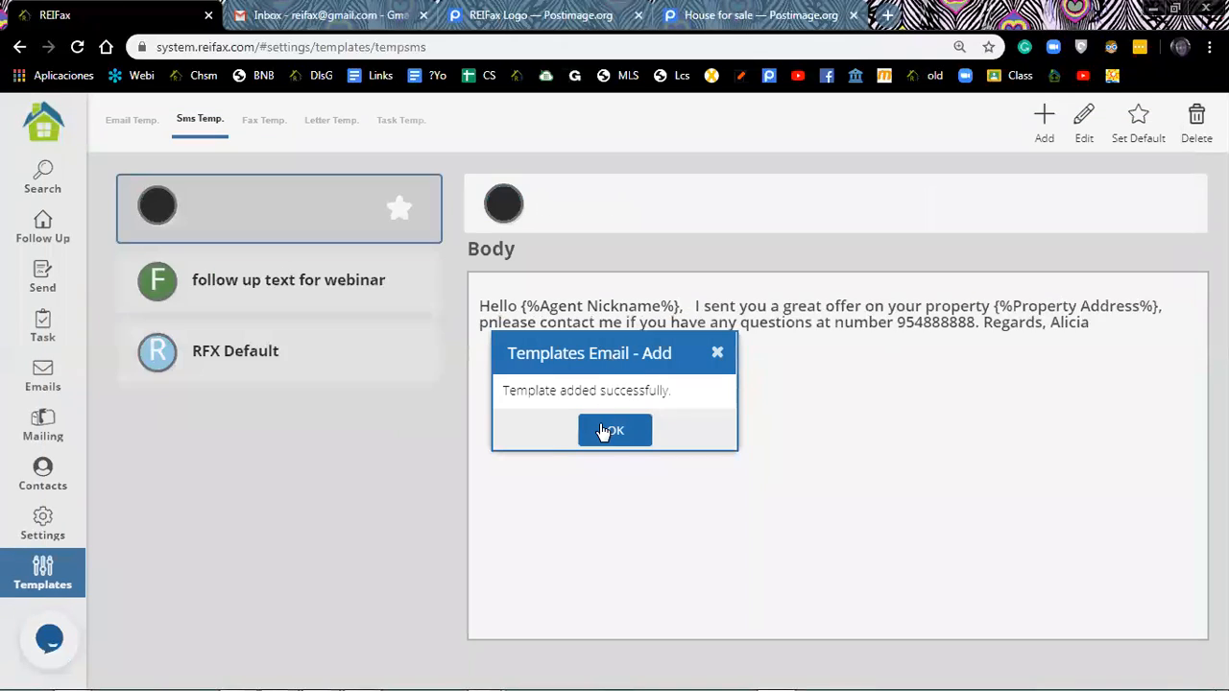
click(610, 430)
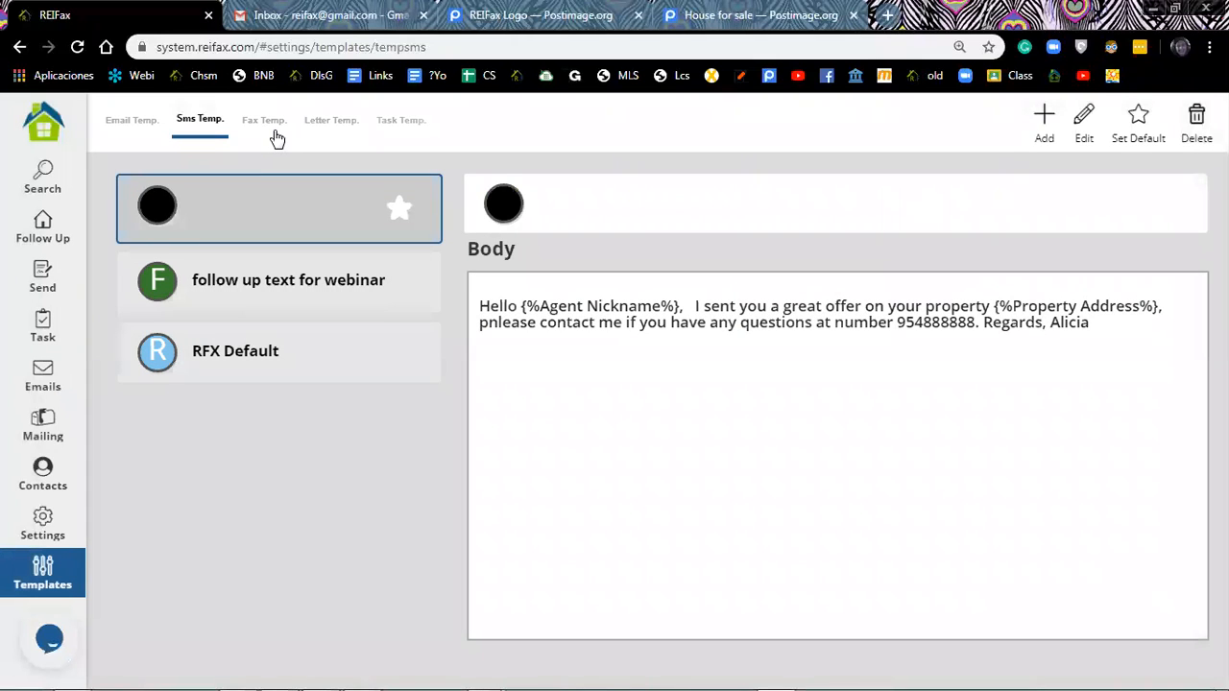
click(275, 136)
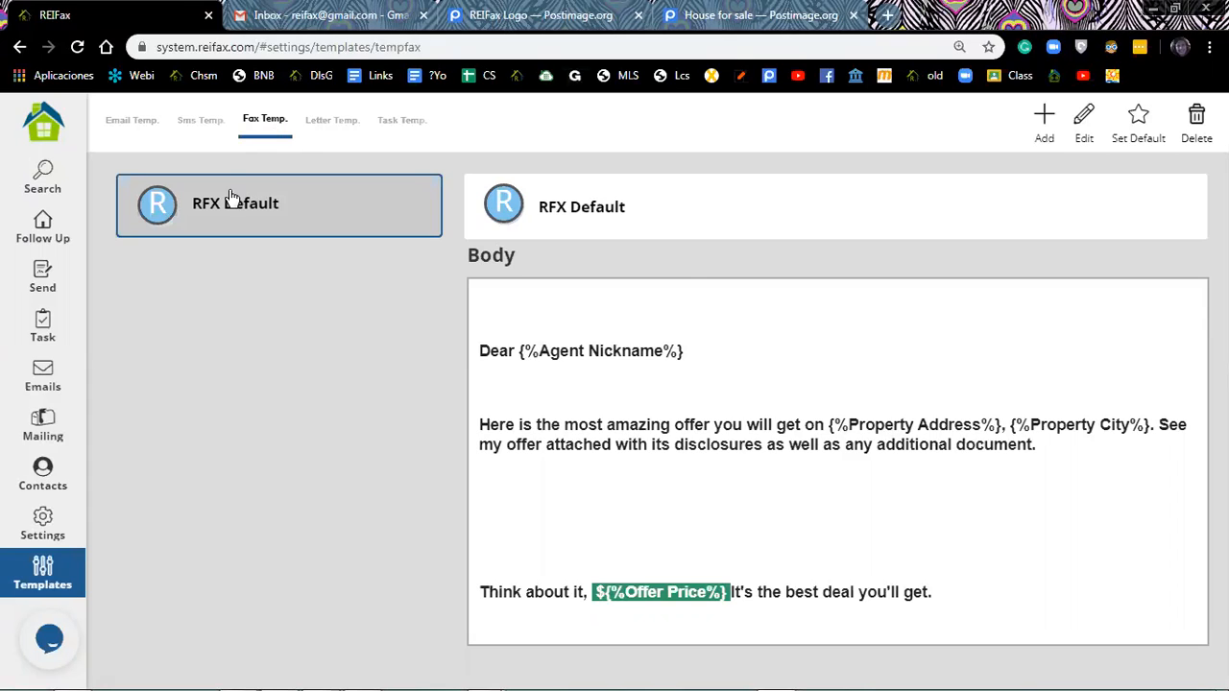
- Back in the fax templates, try editing RFX Default and dismiss its cannot-be-edited notice
click(72, 502)
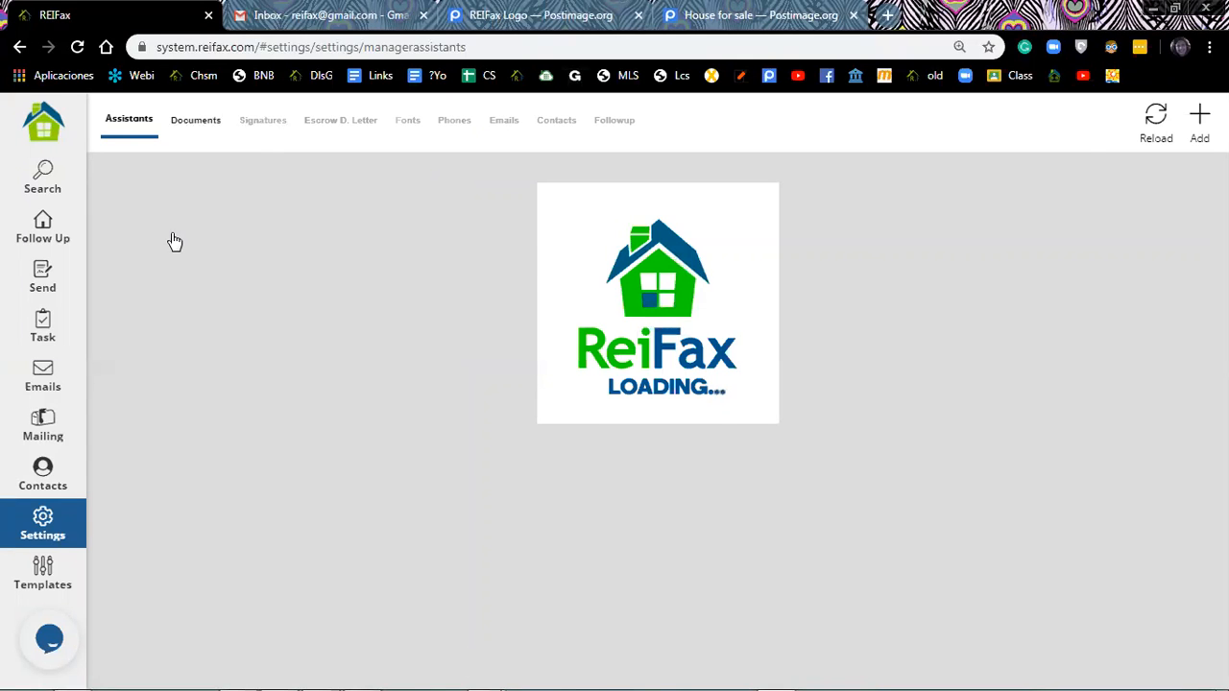
click(59, 574)
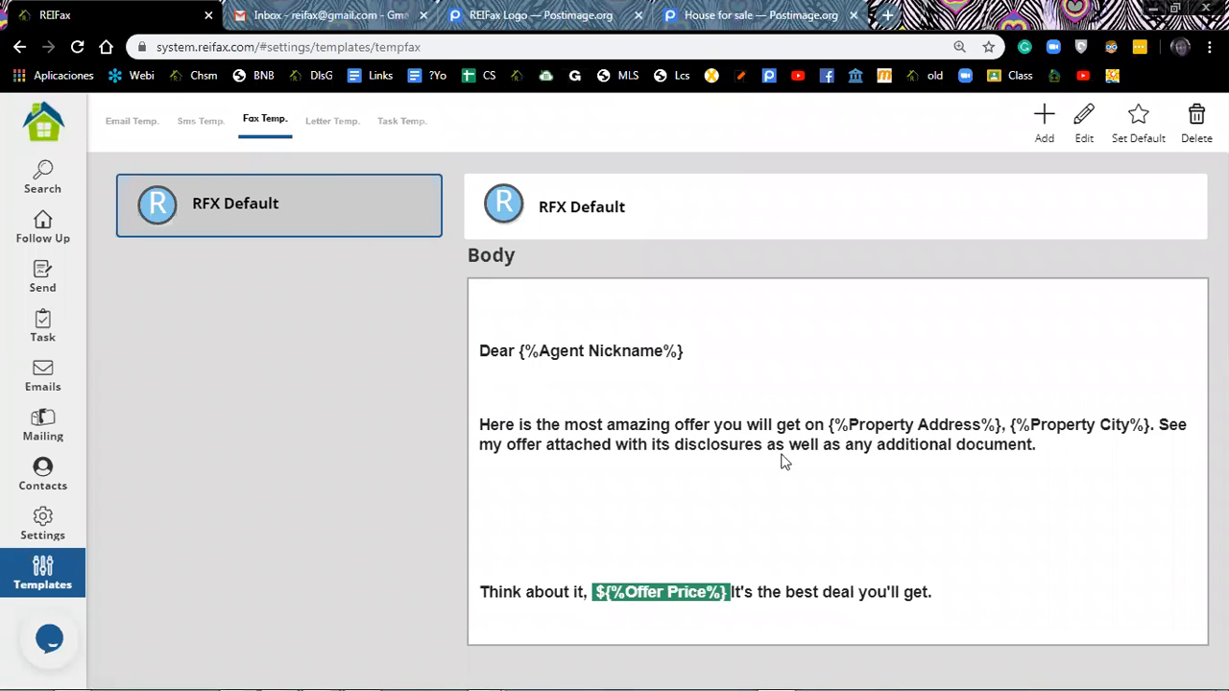
click(1082, 119)
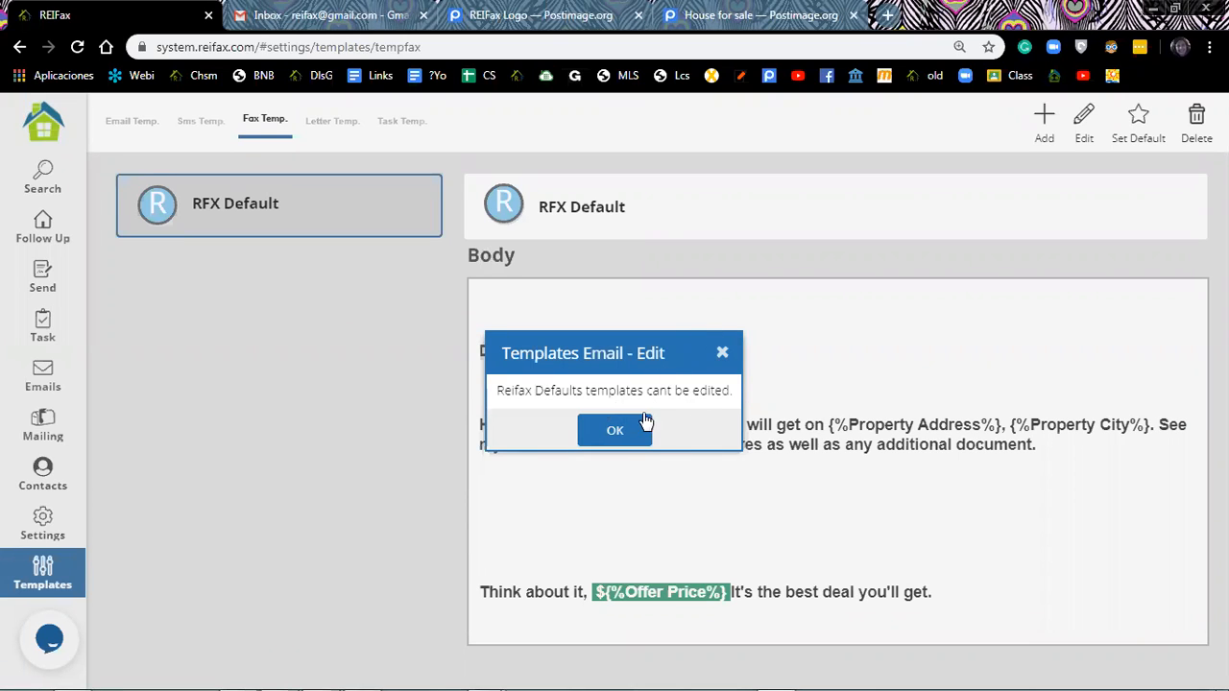
click(614, 431)
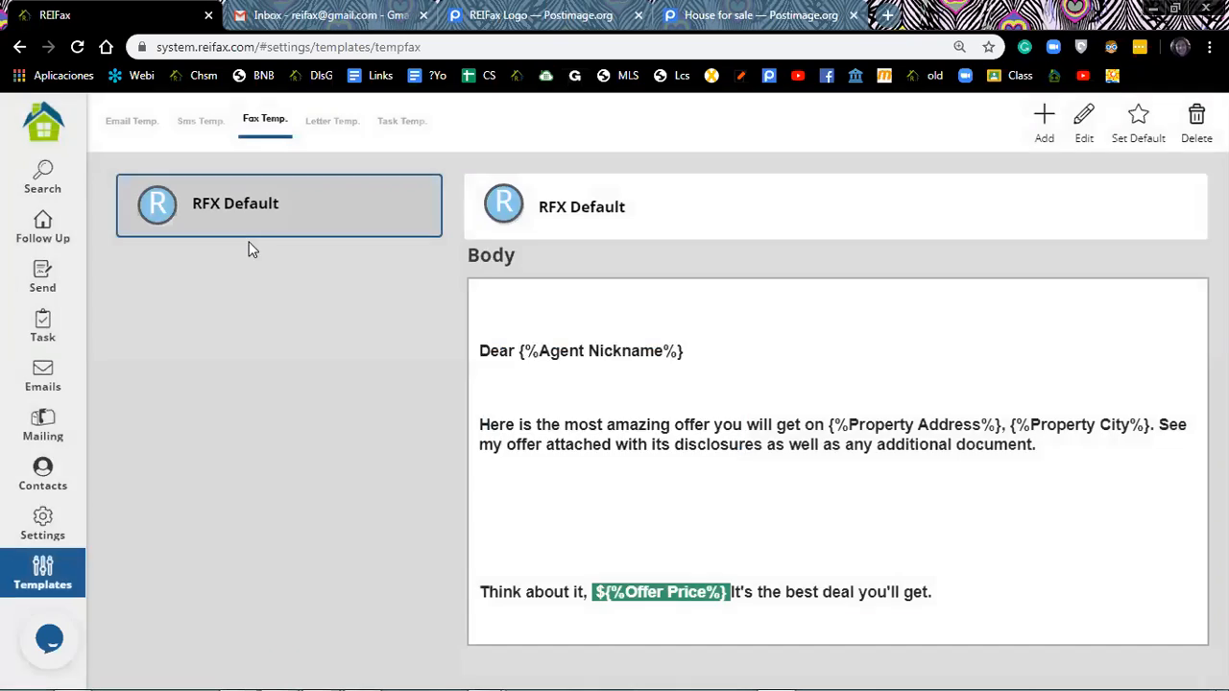
click(333, 123)
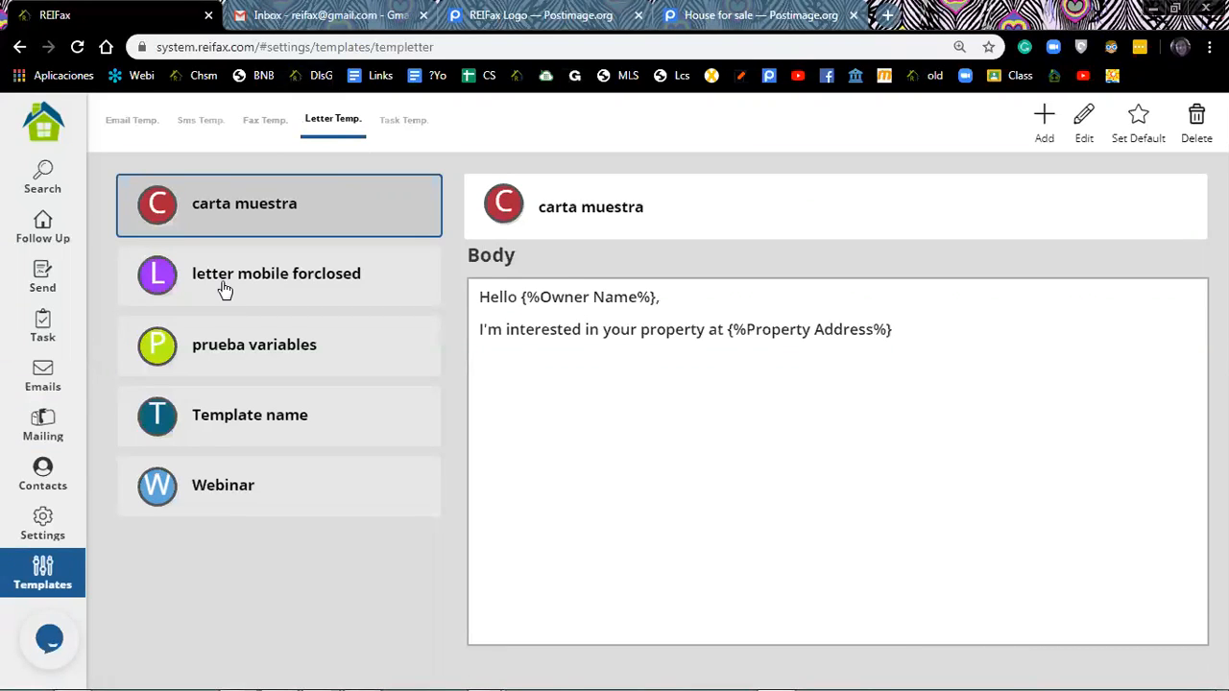
- Select the 'letter mobile forclosed' letter template and open it in the editor
click(355, 281)
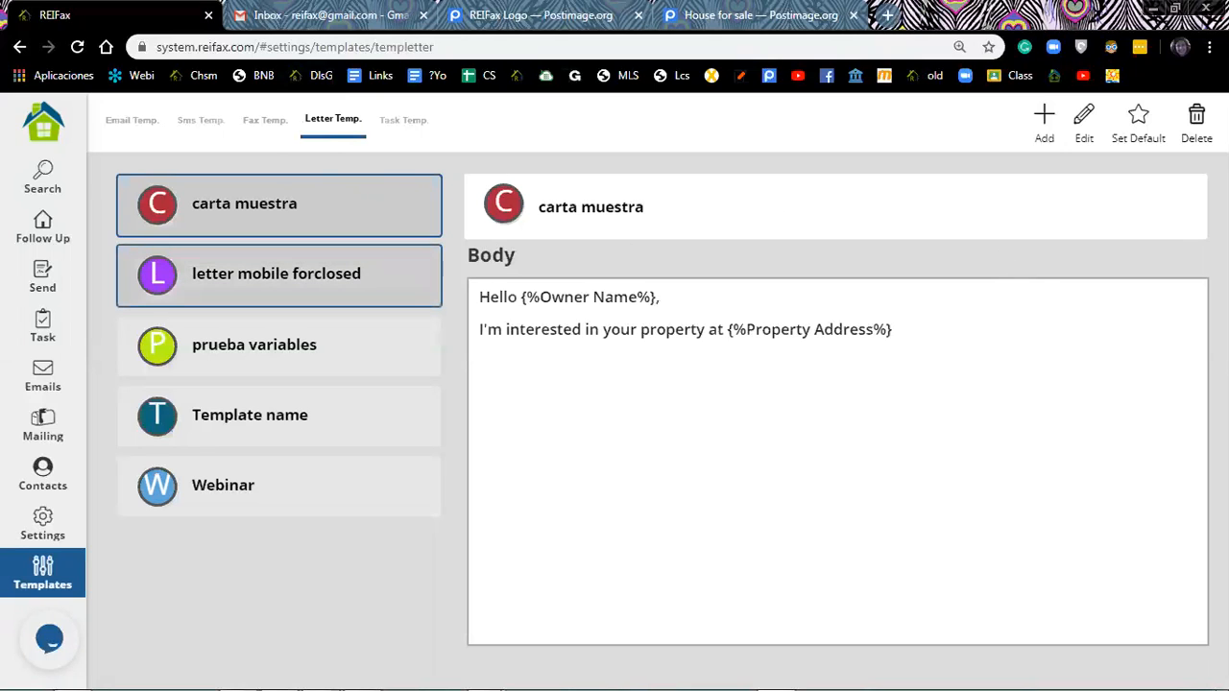
click(1084, 117)
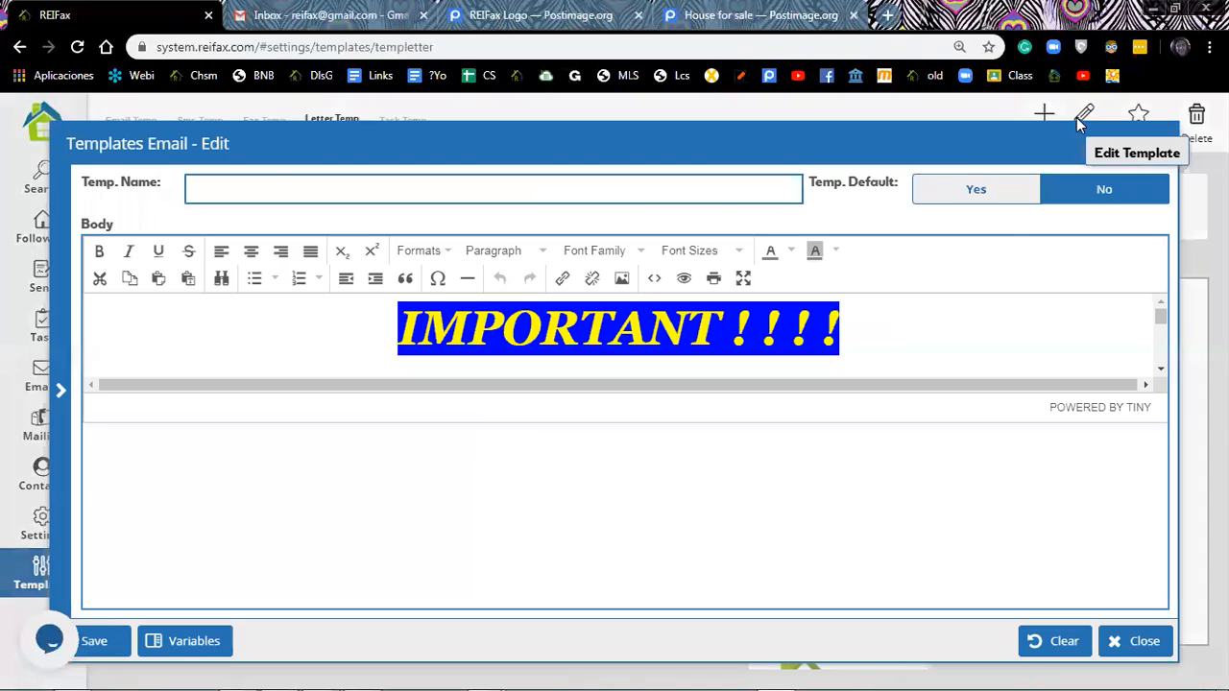
- Select the whole IMPORTANT ! ! ! ! heading and set its font to Arial Black
scroll(984, 303, down, 3)
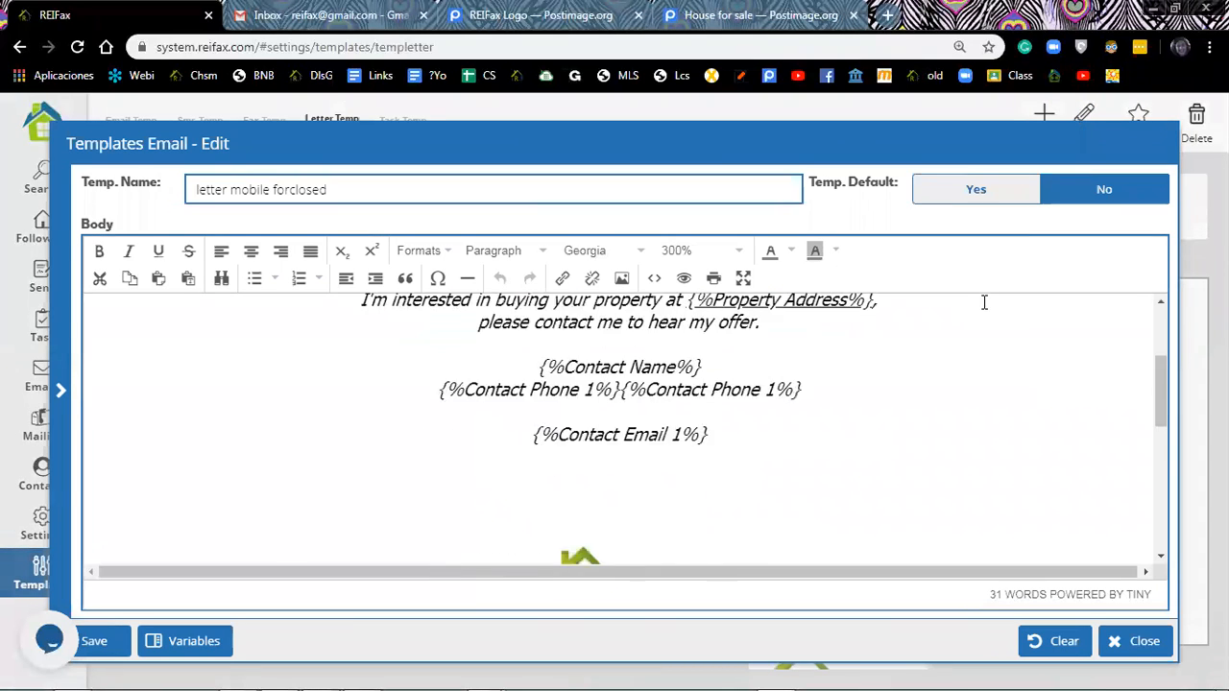
scroll(965, 342, down, 2)
scroll(966, 342, up, 5)
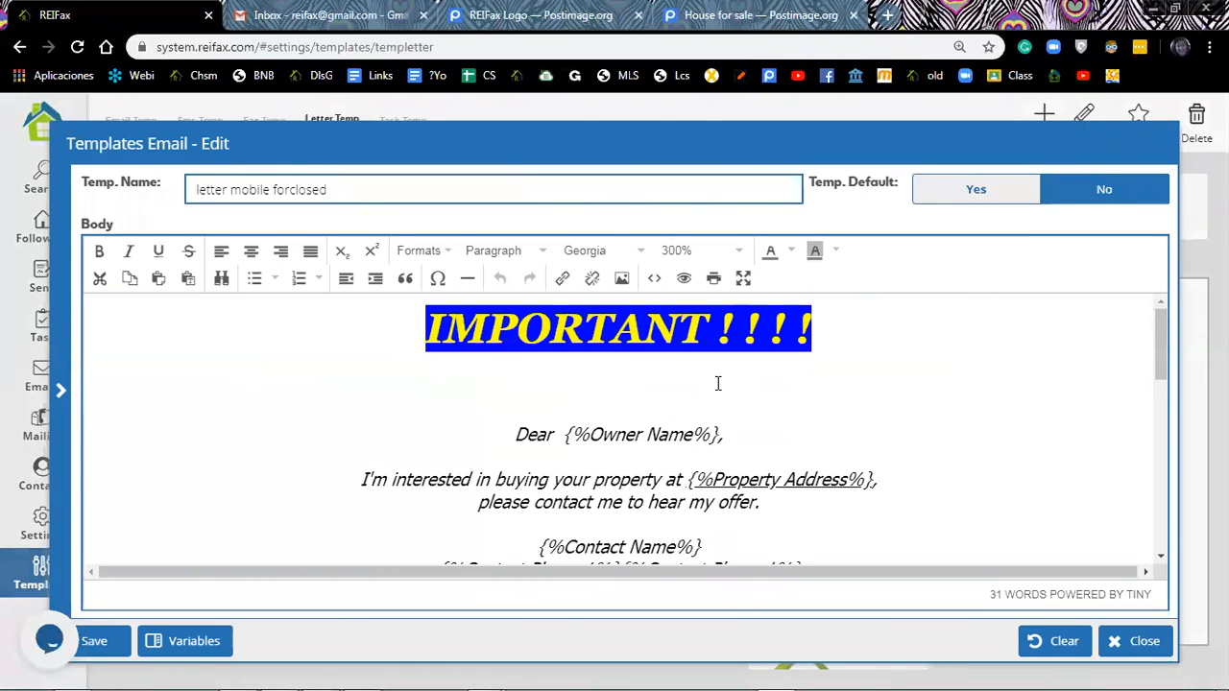
drag(425, 329, 715, 329)
click(879, 336)
drag(877, 337, 365, 333)
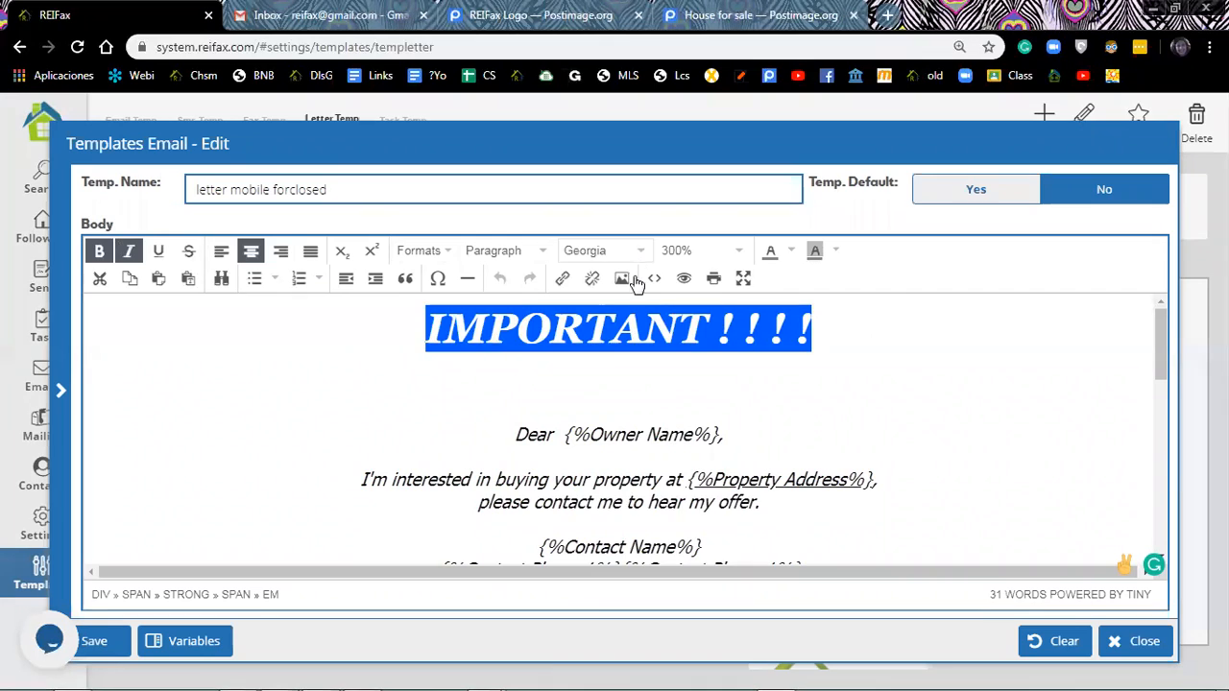
click(602, 251)
click(622, 338)
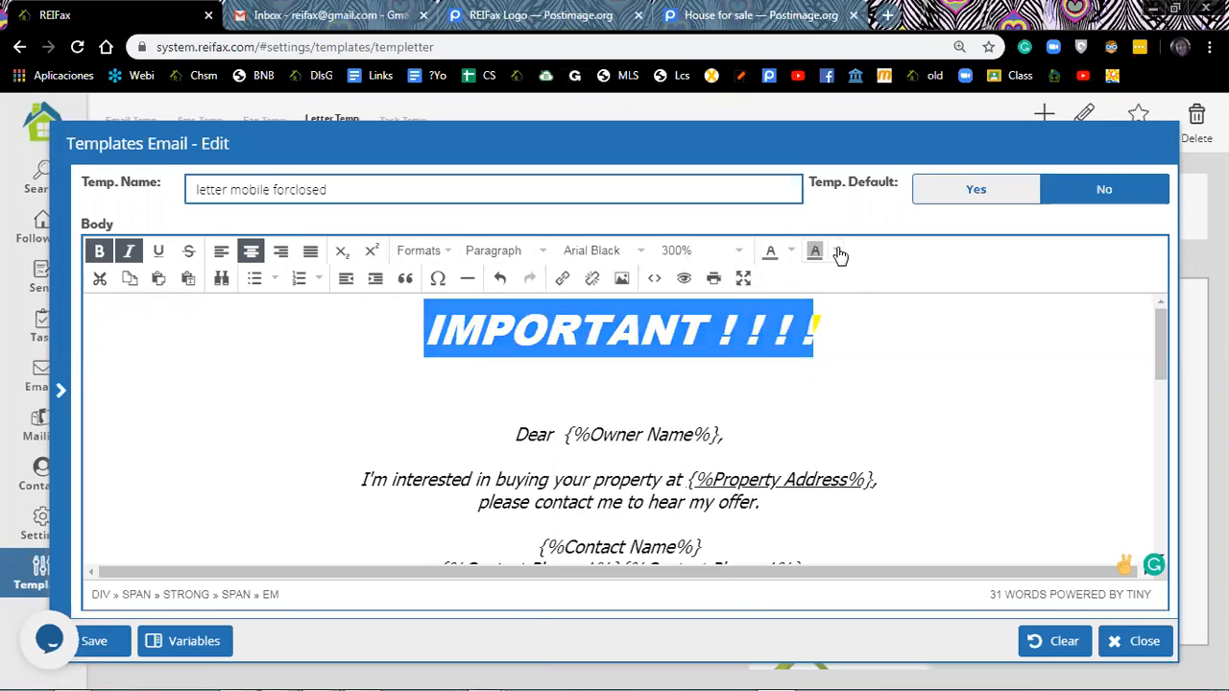
- Give the heading a yellow background, briefly trying dark grey before closing the palette
click(838, 251)
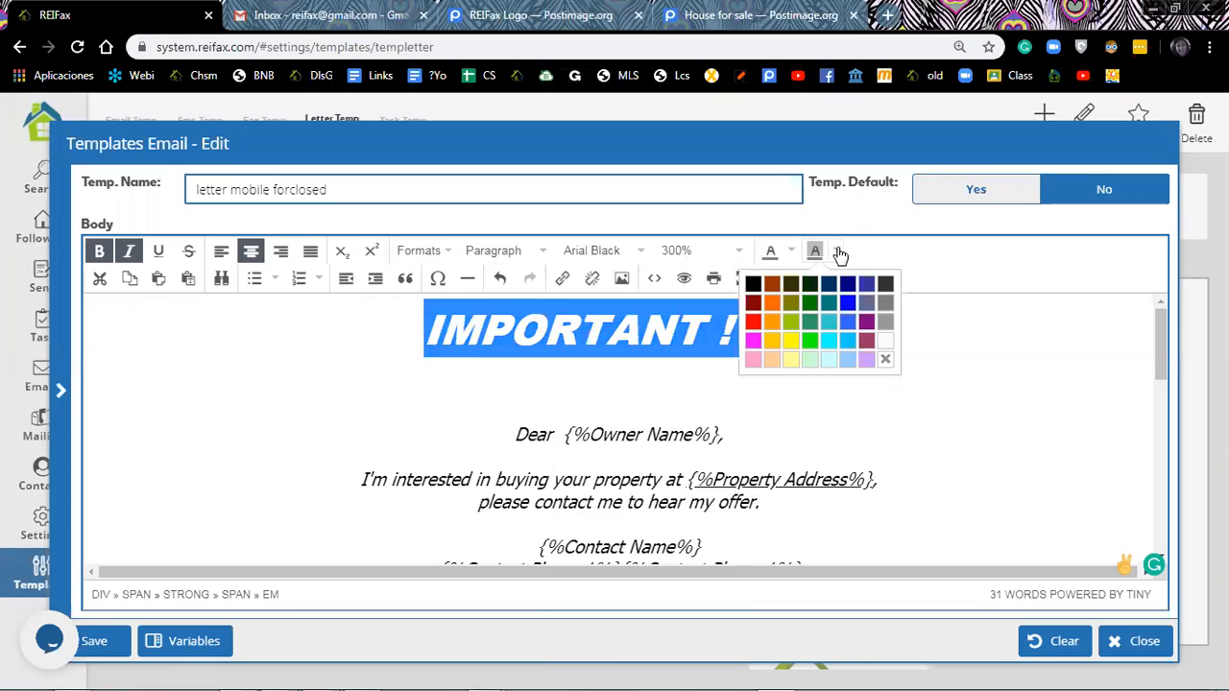
click(789, 341)
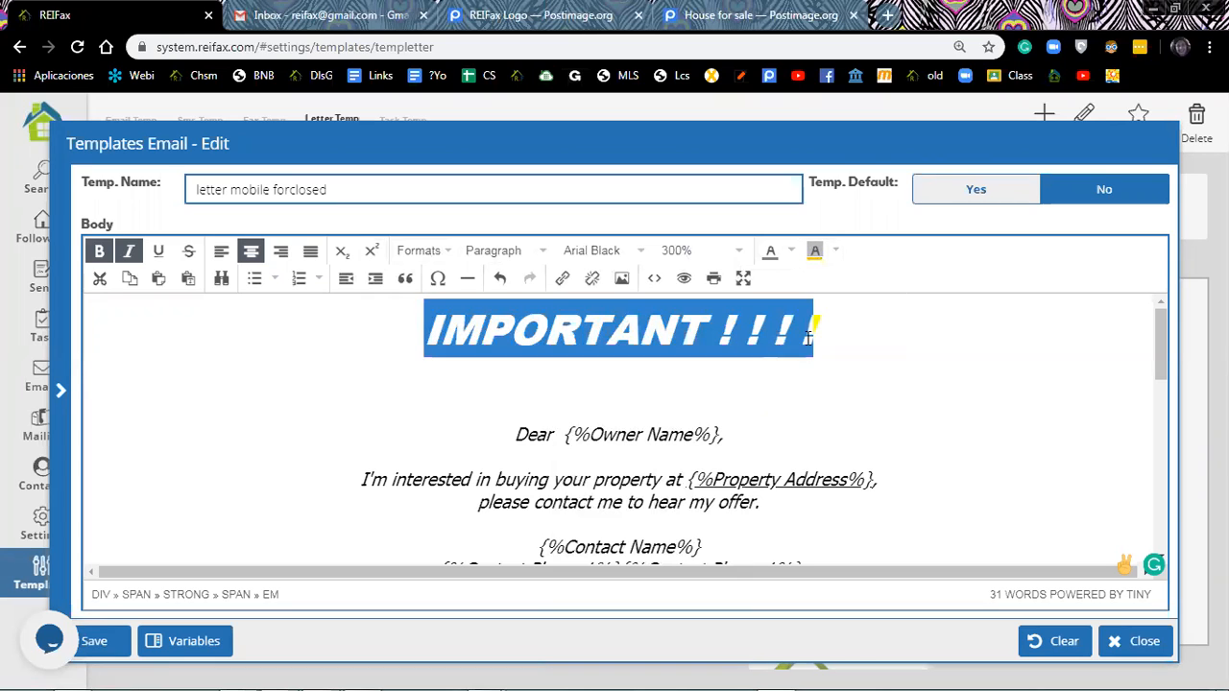
click(926, 337)
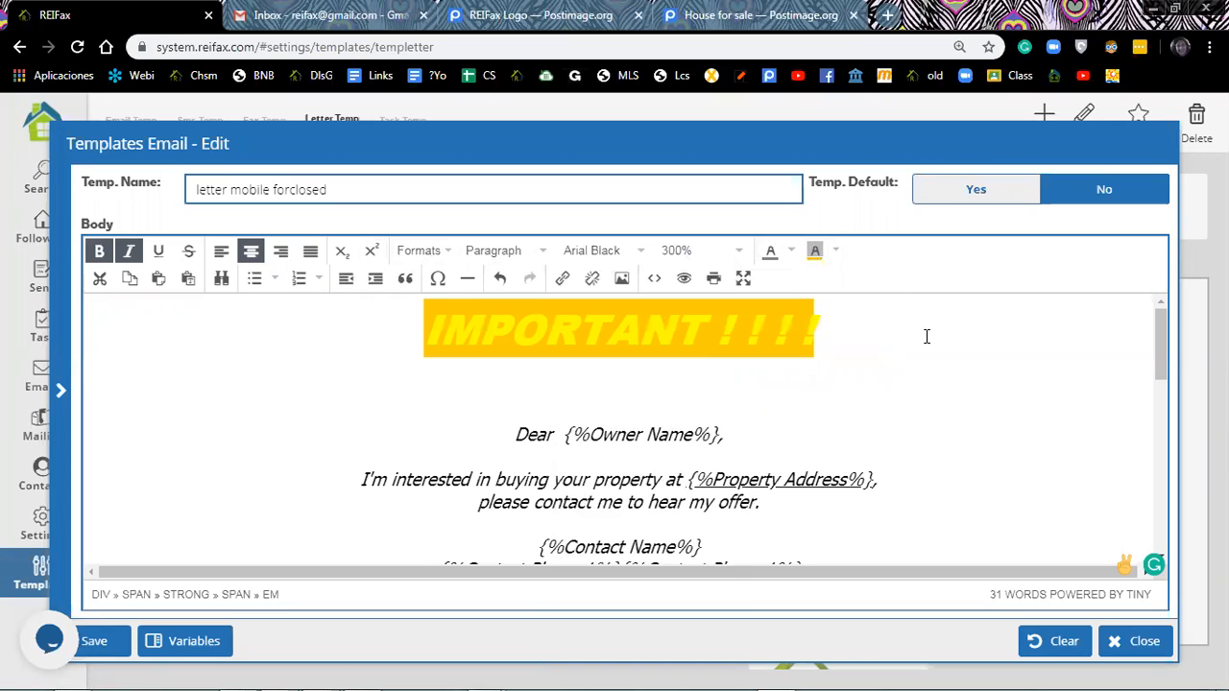
click(836, 252)
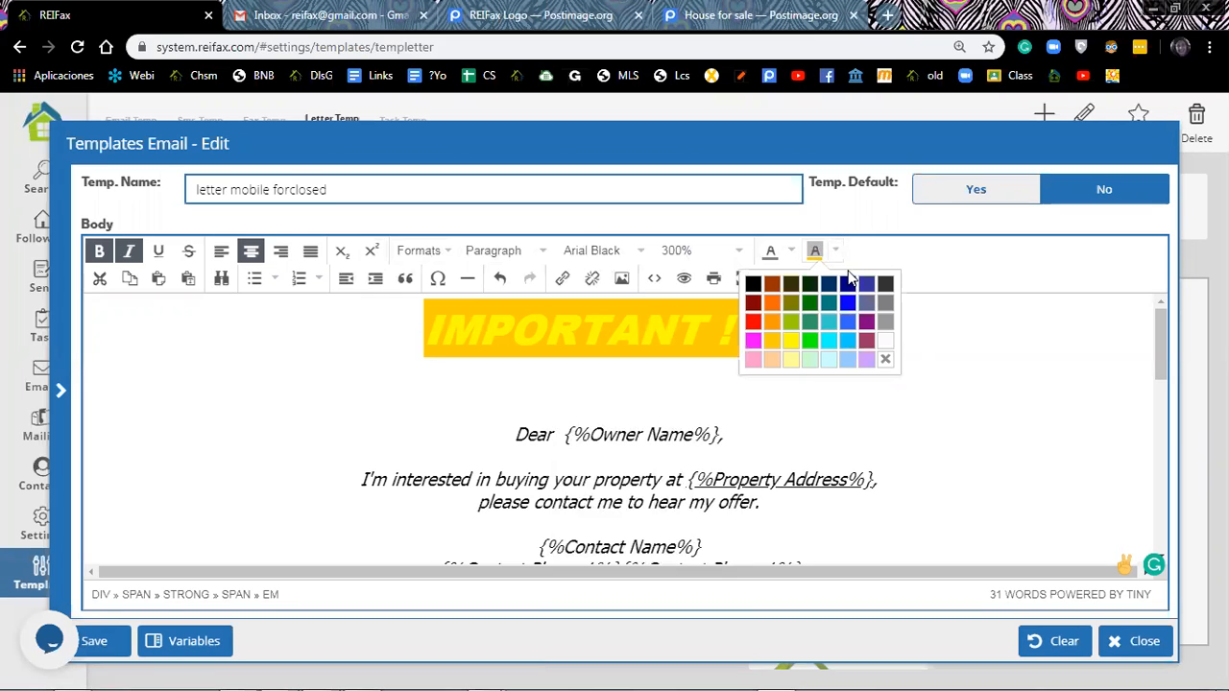
click(885, 283)
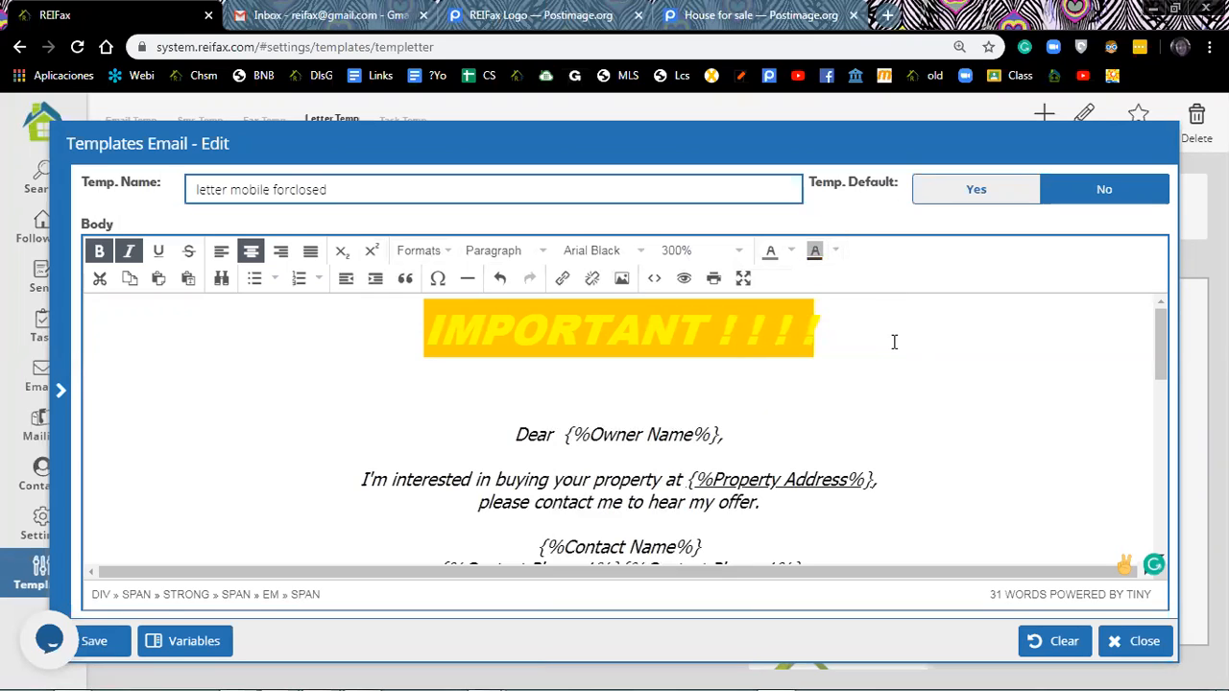
click(836, 253)
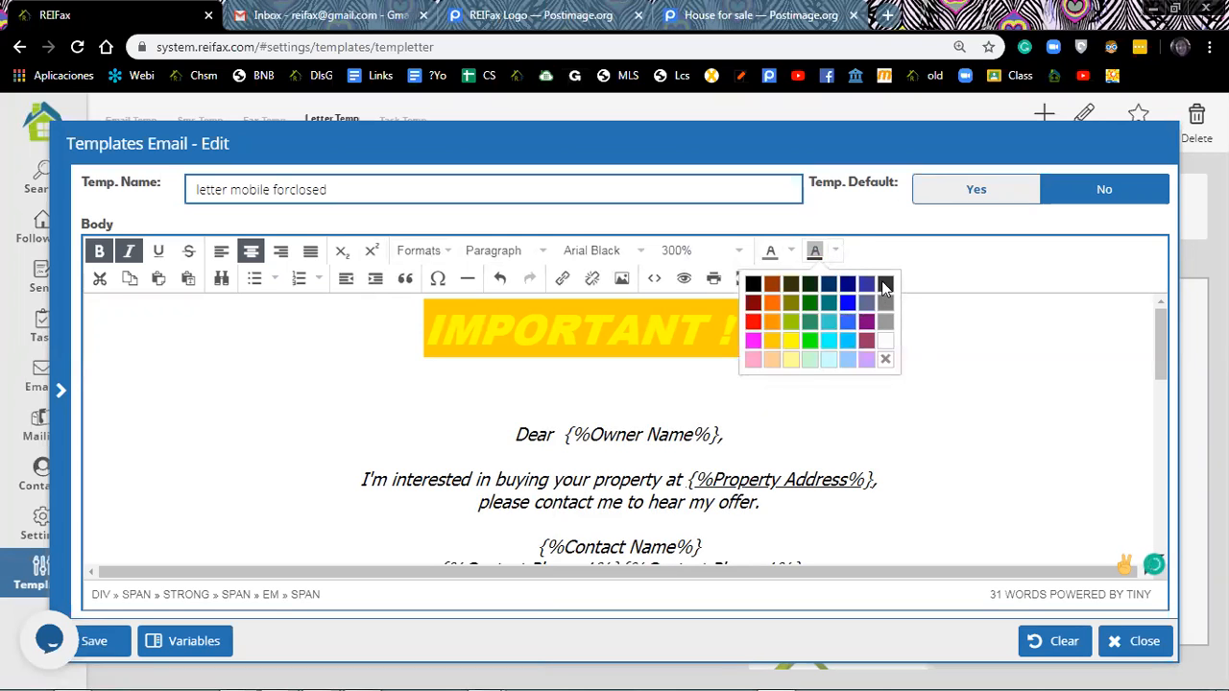
click(884, 285)
click(948, 450)
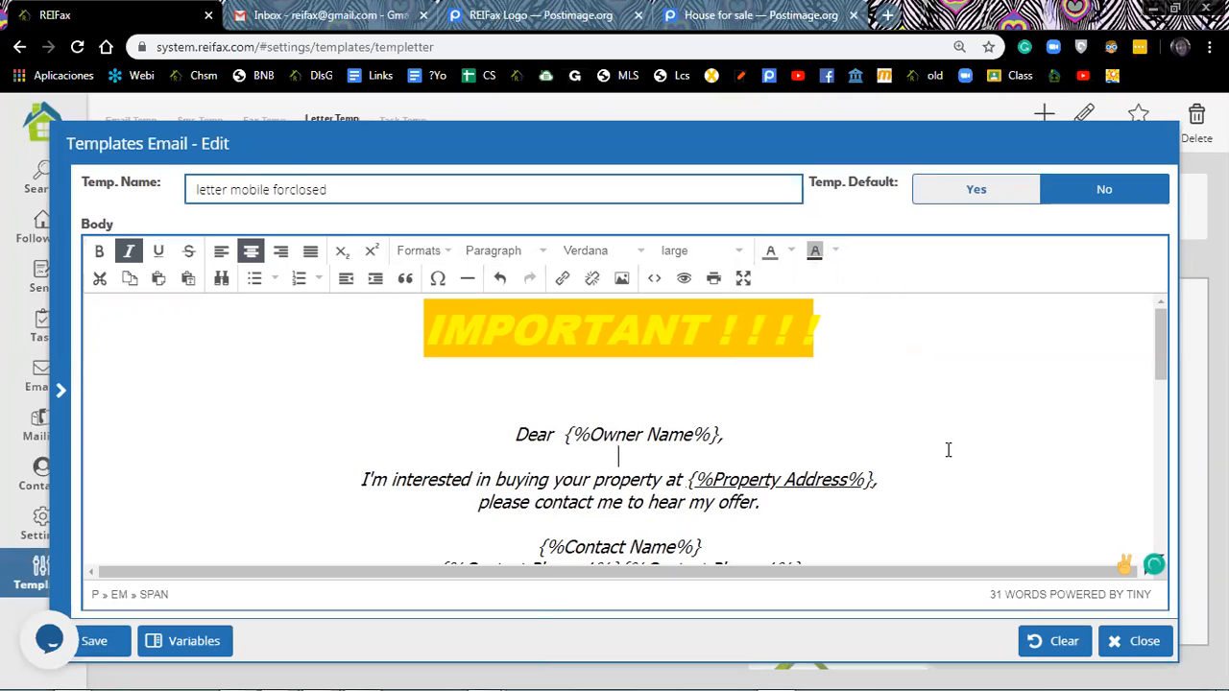
- Undo twice to remove the heading highlight, then select the body text from 'Dear' downward
click(501, 281)
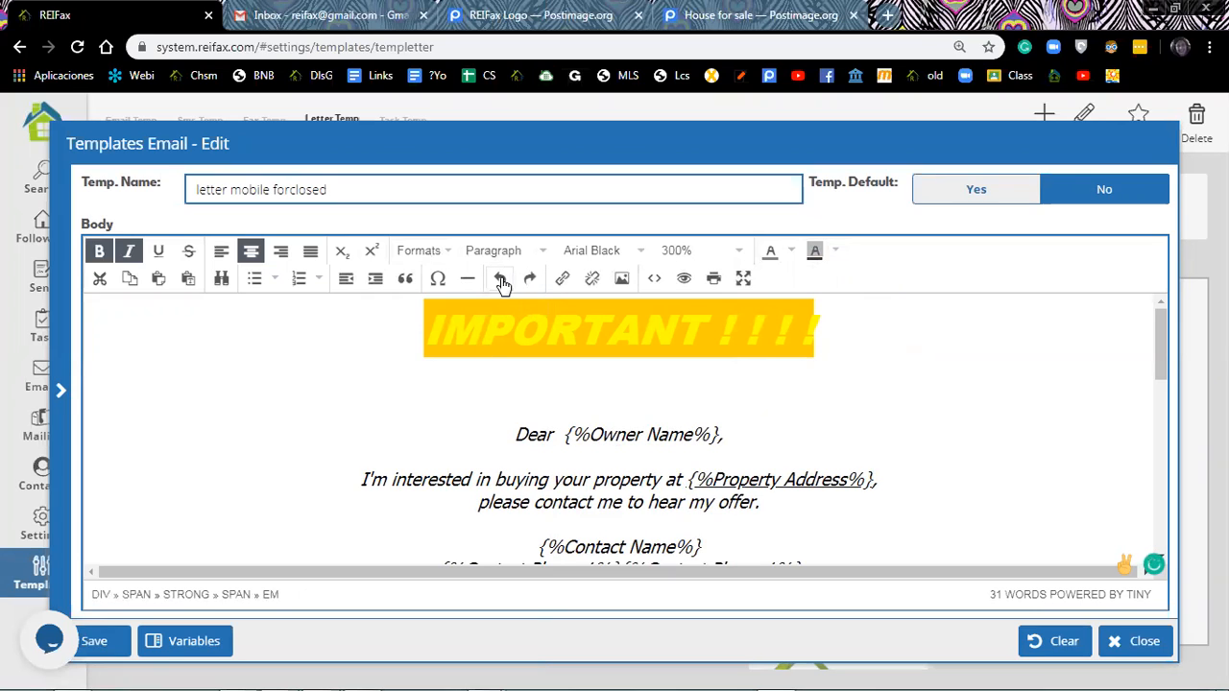
click(501, 280)
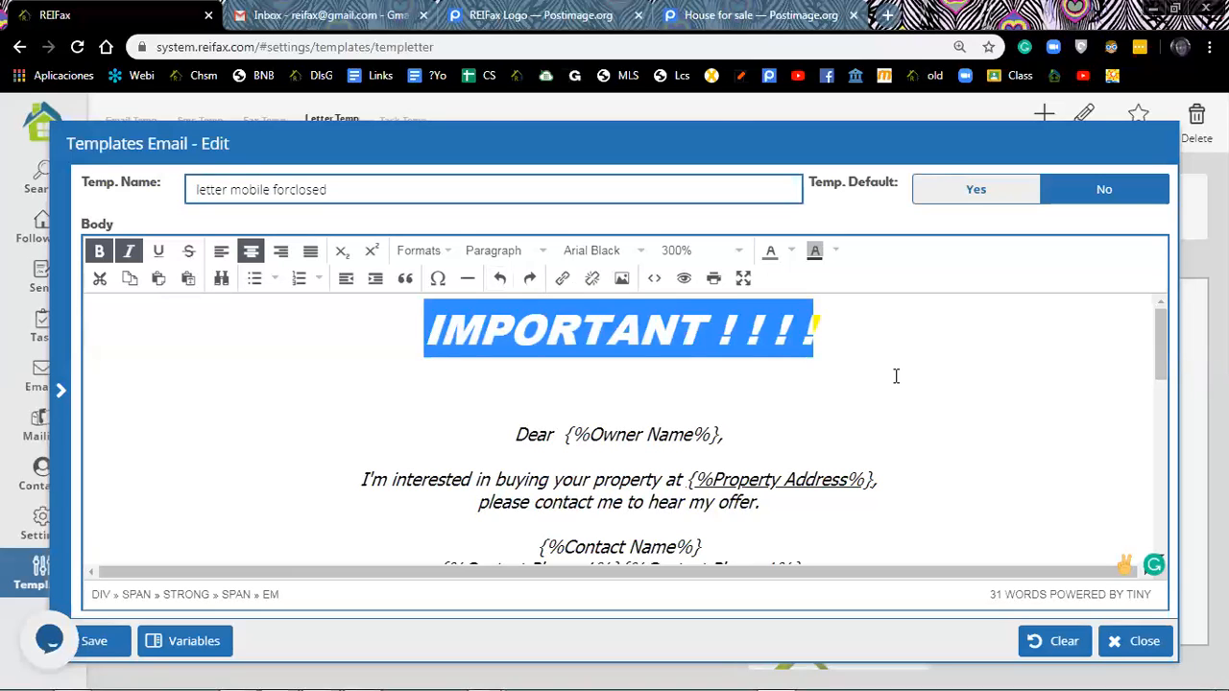
scroll(646, 417, down, 2)
scroll(637, 417, up, 2)
drag(516, 435, 737, 478)
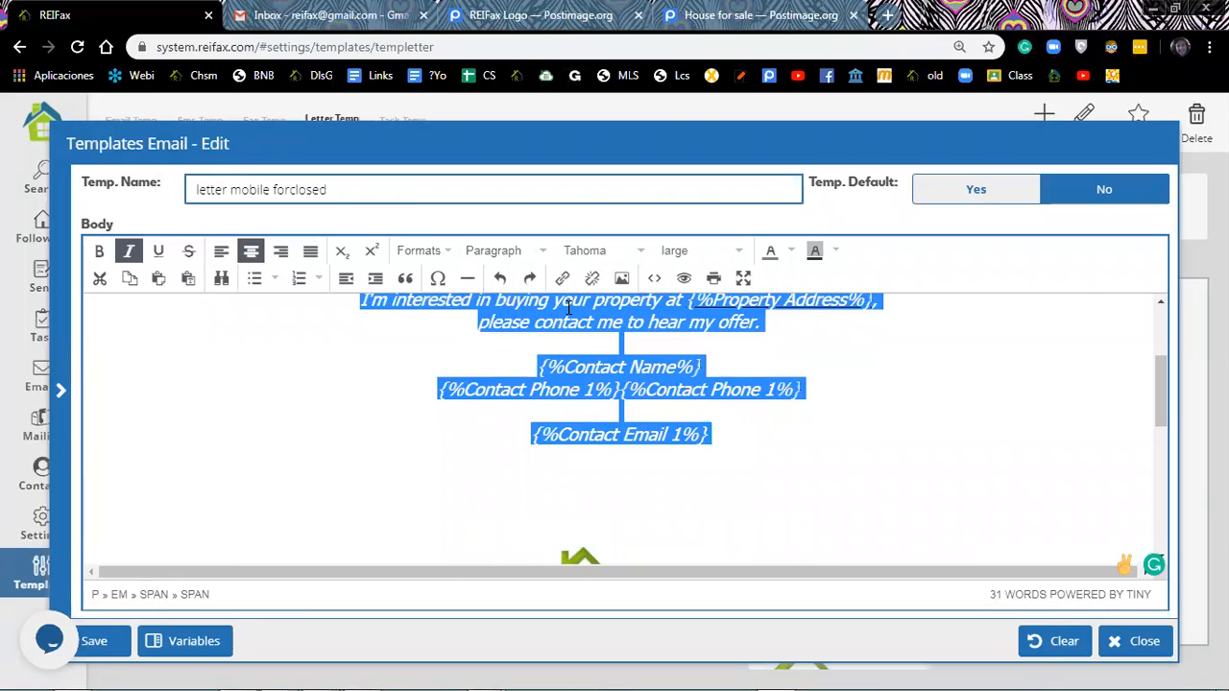
- Set the selected letter body text to 24pt
click(742, 253)
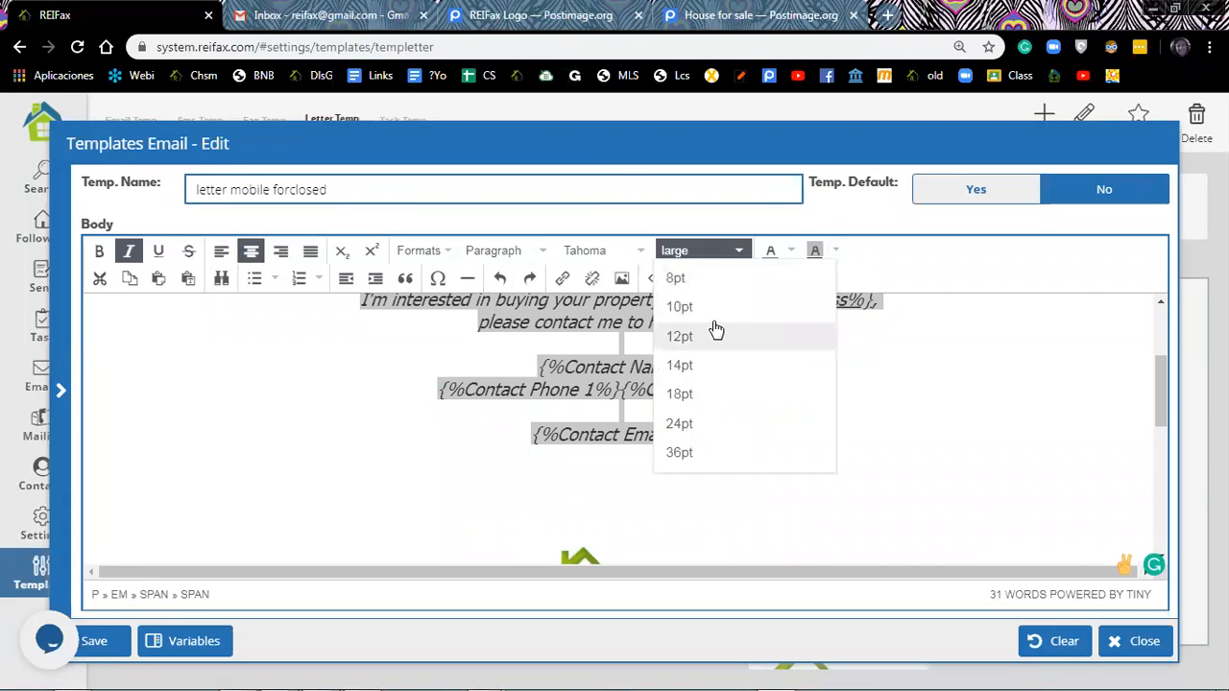
click(682, 424)
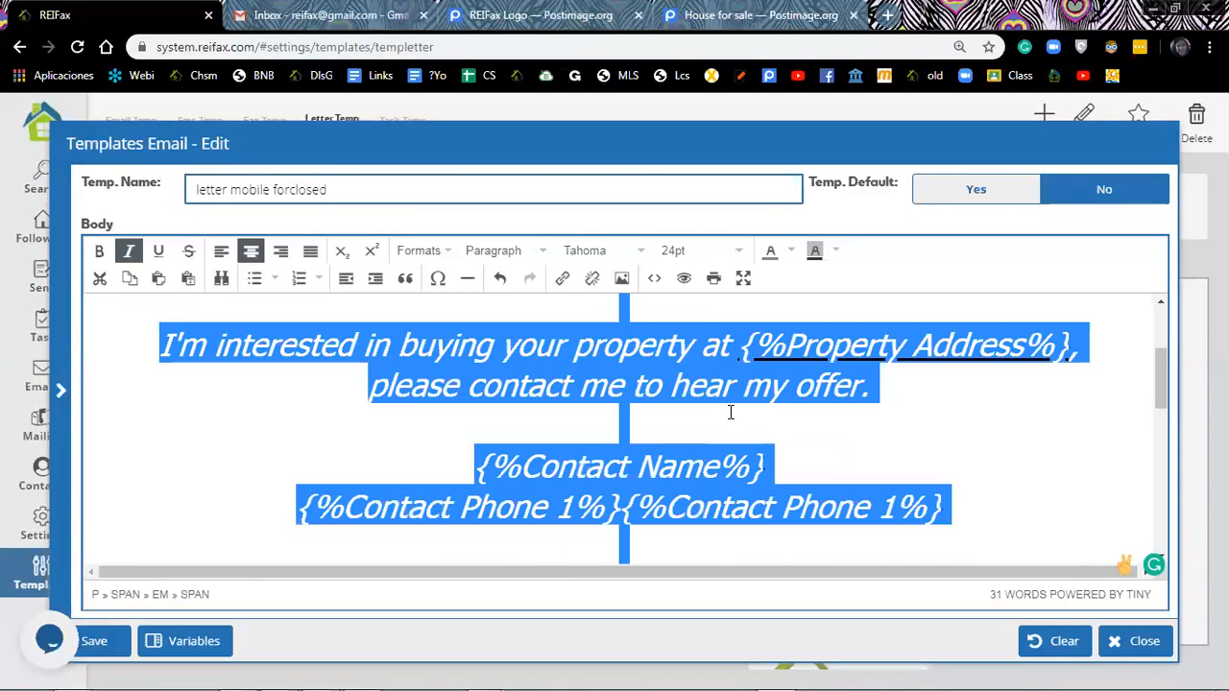
click(931, 415)
- Shrink the ReiFax logo image to about 234 px wide by dragging its corner handle
scroll(931, 415, down, 5)
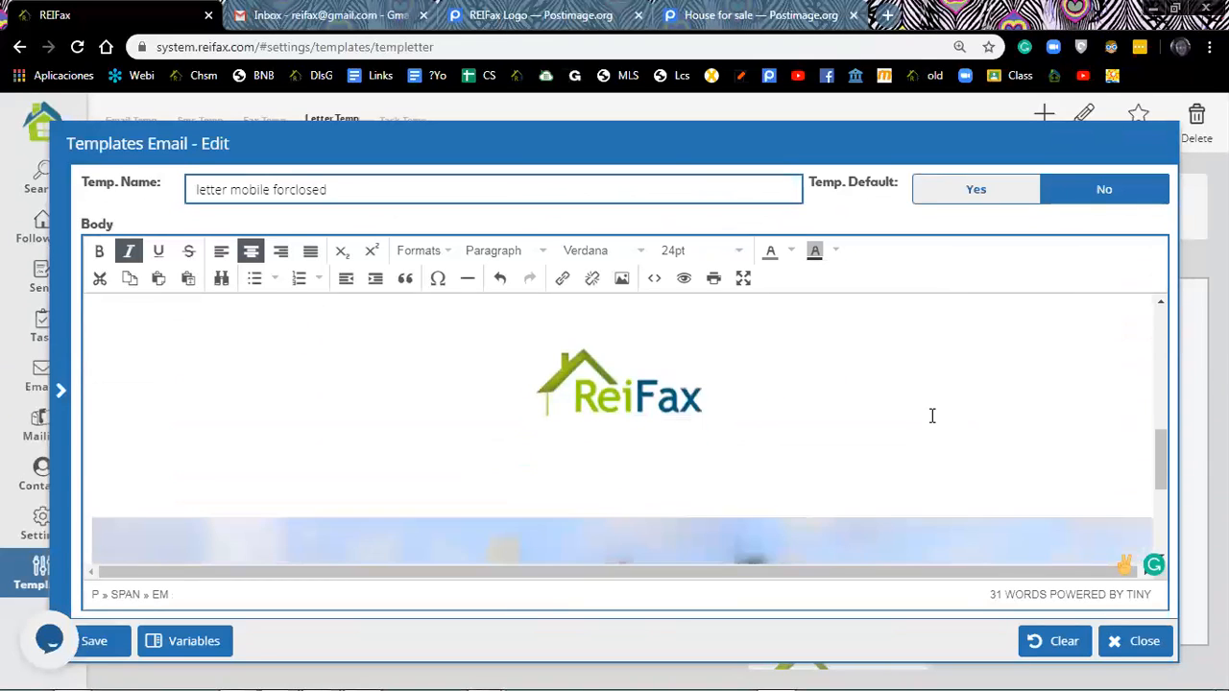
click(688, 395)
drag(707, 470, 854, 481)
click(813, 454)
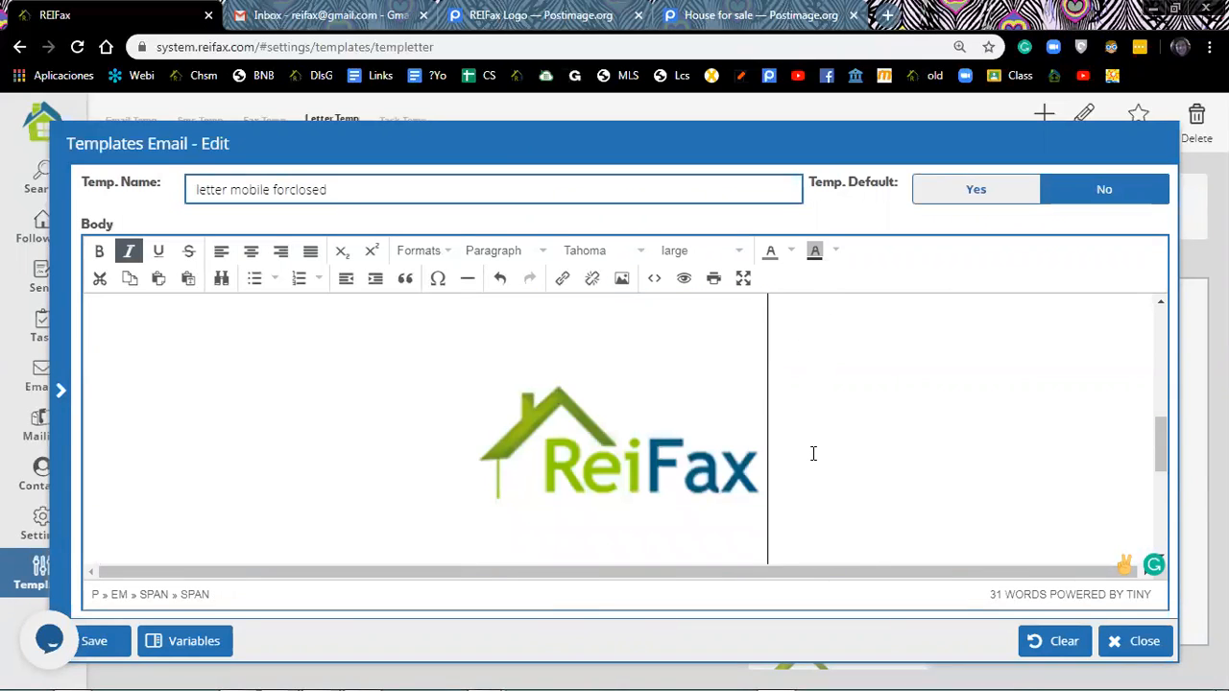
scroll(813, 453, down, 2)
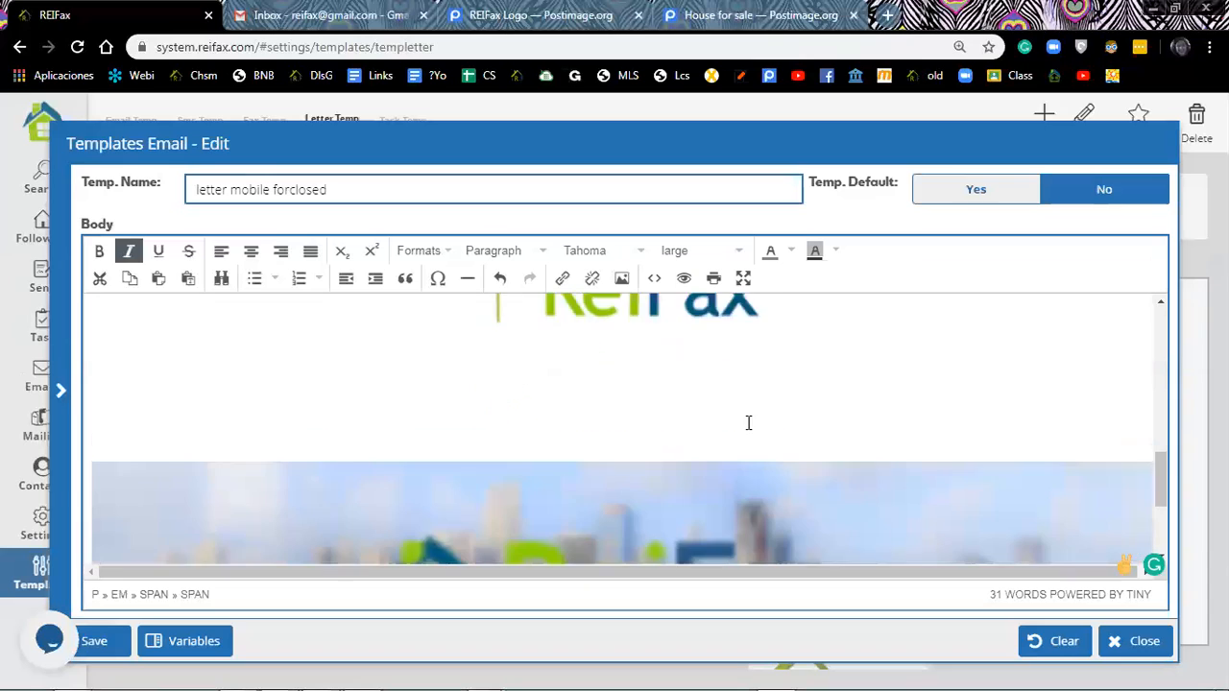
click(726, 381)
drag(768, 387, 730, 313)
scroll(834, 373, up, 10)
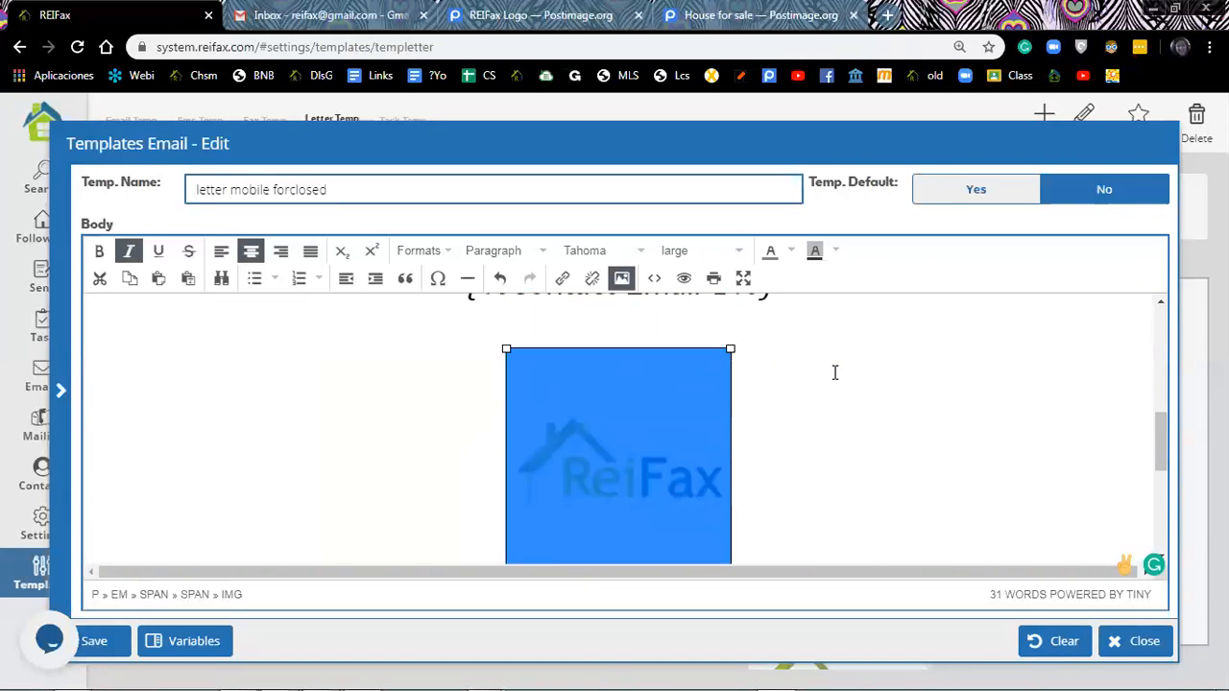
scroll(834, 373, down, 6)
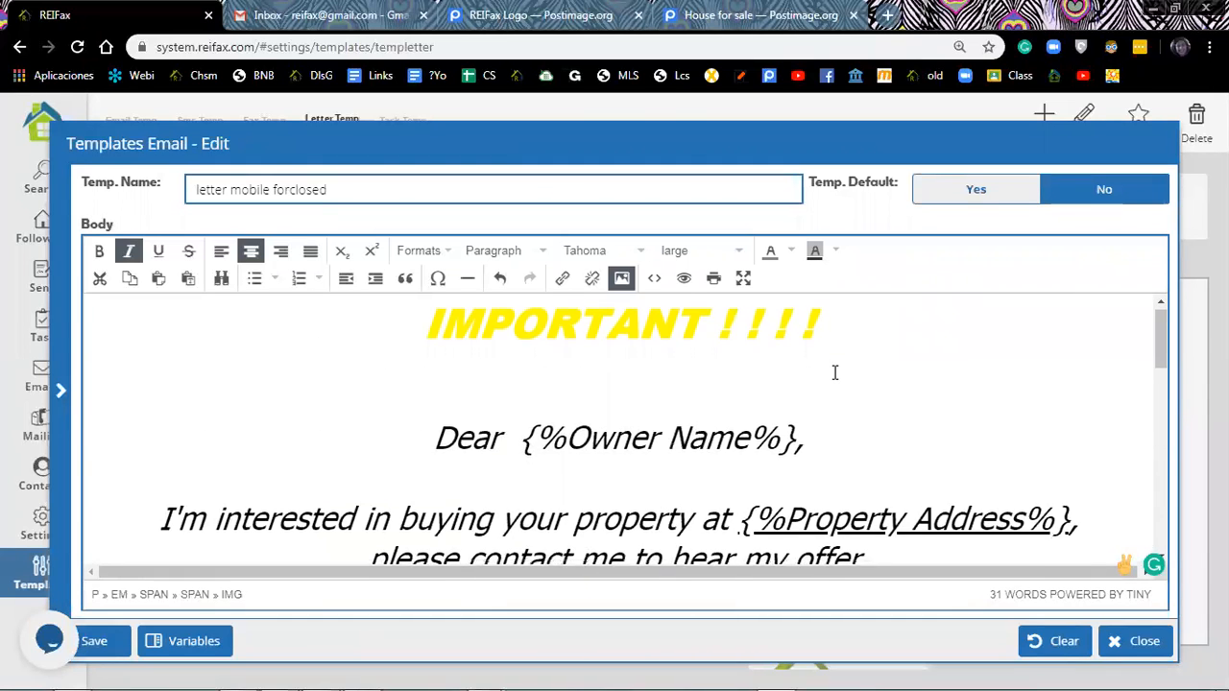
scroll(836, 373, down, 5)
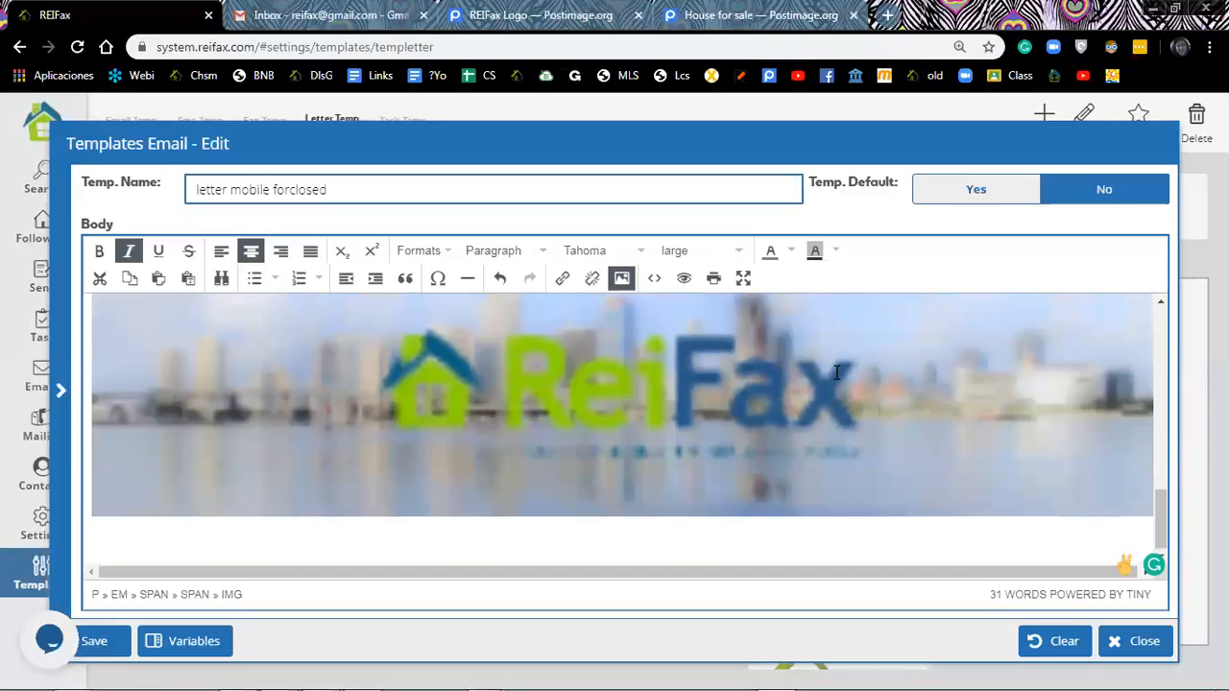
scroll(836, 372, up, 5)
scroll(836, 372, up, 6)
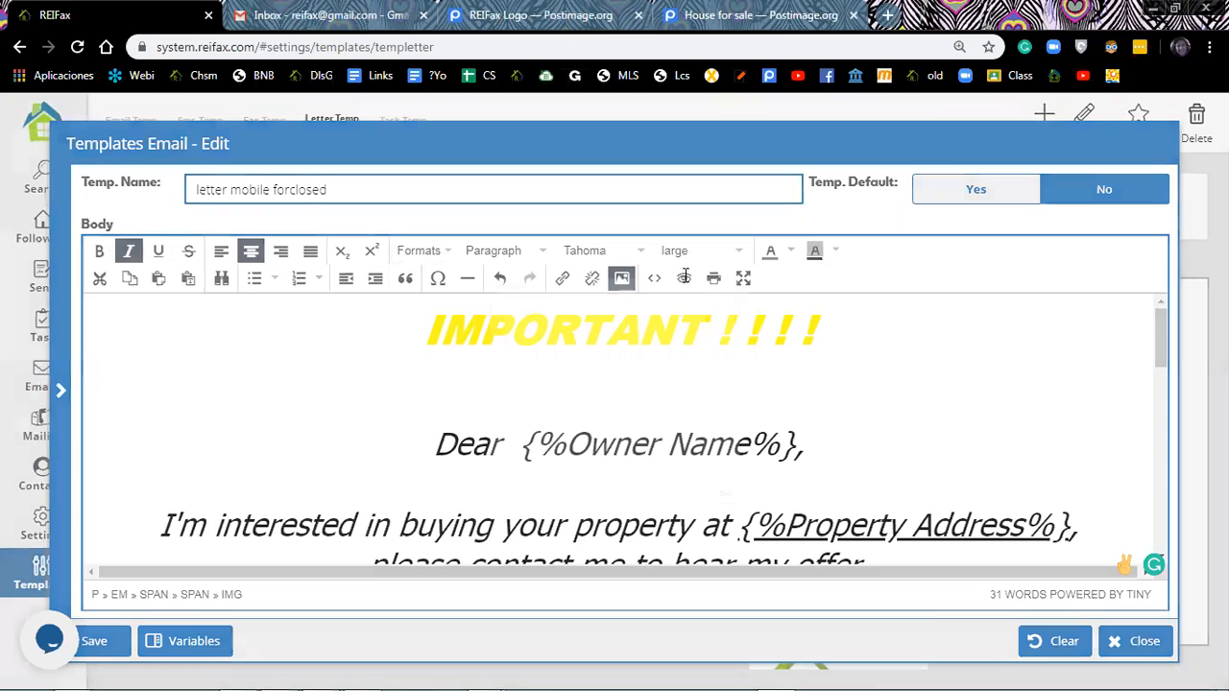
click(685, 277)
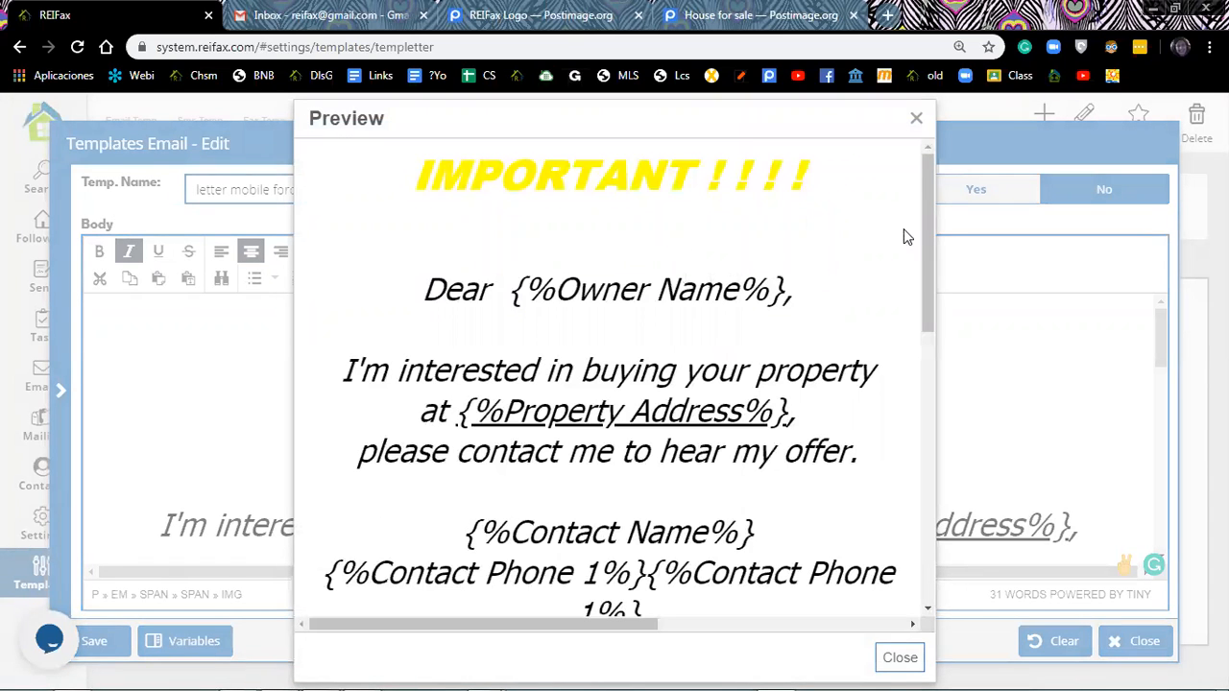
drag(922, 225, 923, 537)
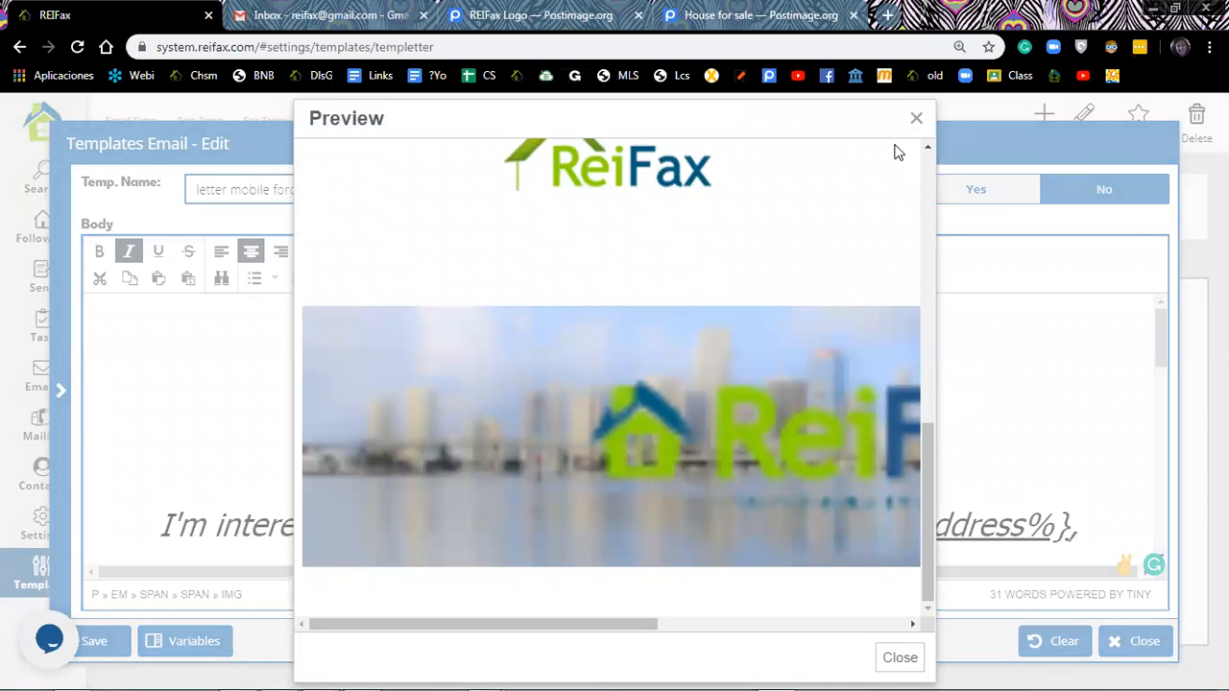
click(1000, 367)
scroll(1003, 365, down, 6)
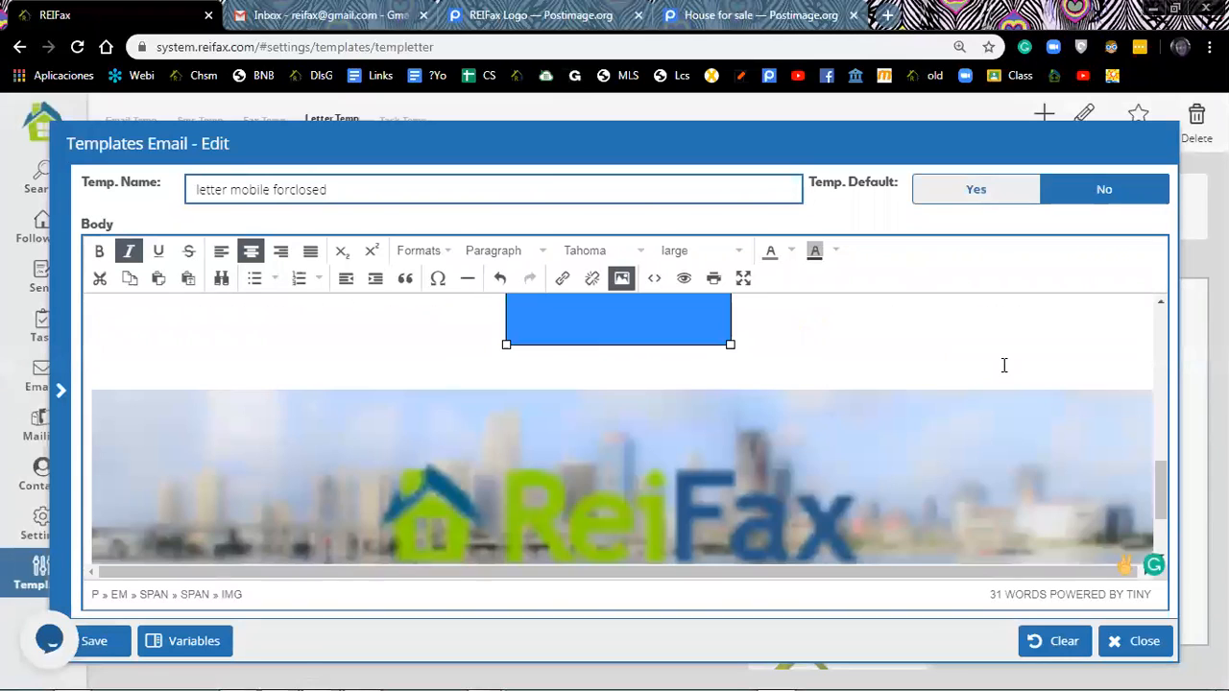
scroll(1003, 365, down, 1)
- Shrink the city skyline banner, centre it on the page, and preview the letter
click(1079, 445)
drag(1145, 510, 691, 494)
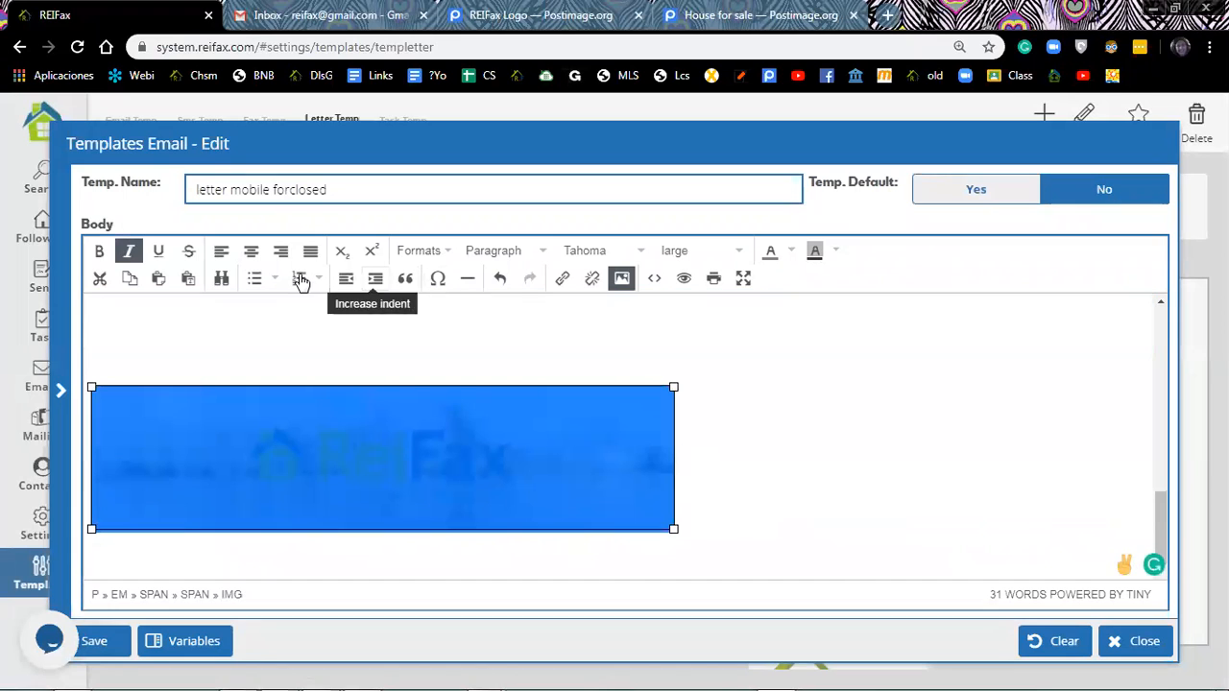
click(255, 253)
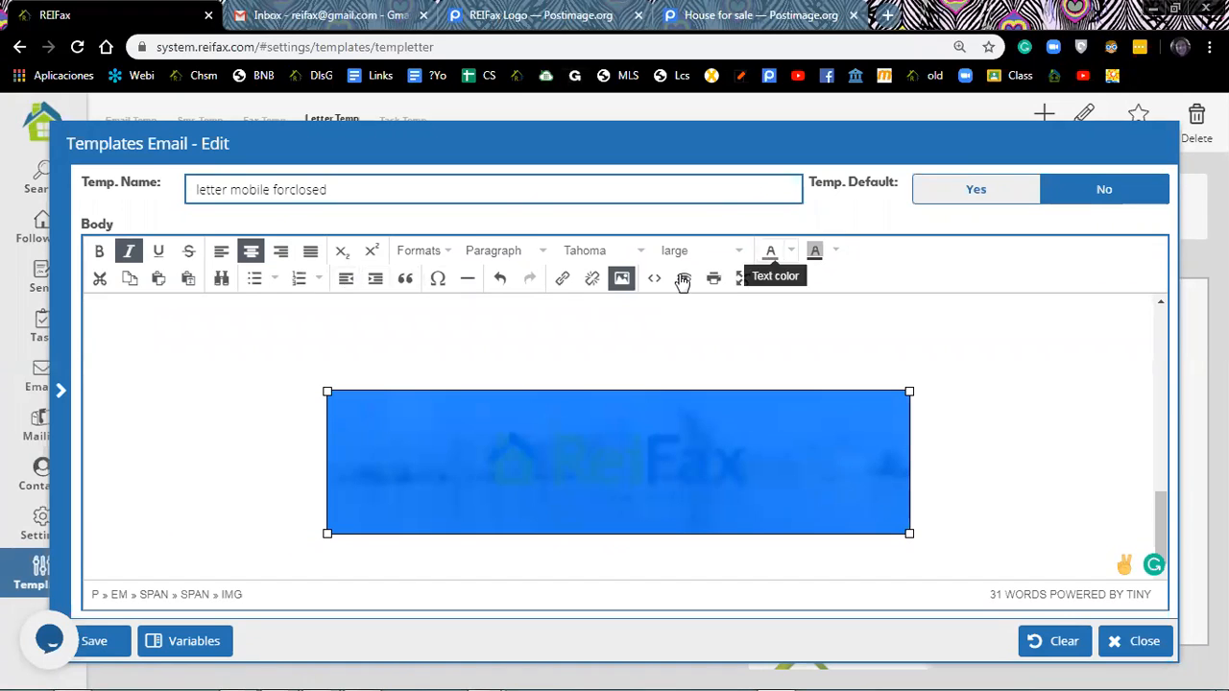
click(683, 278)
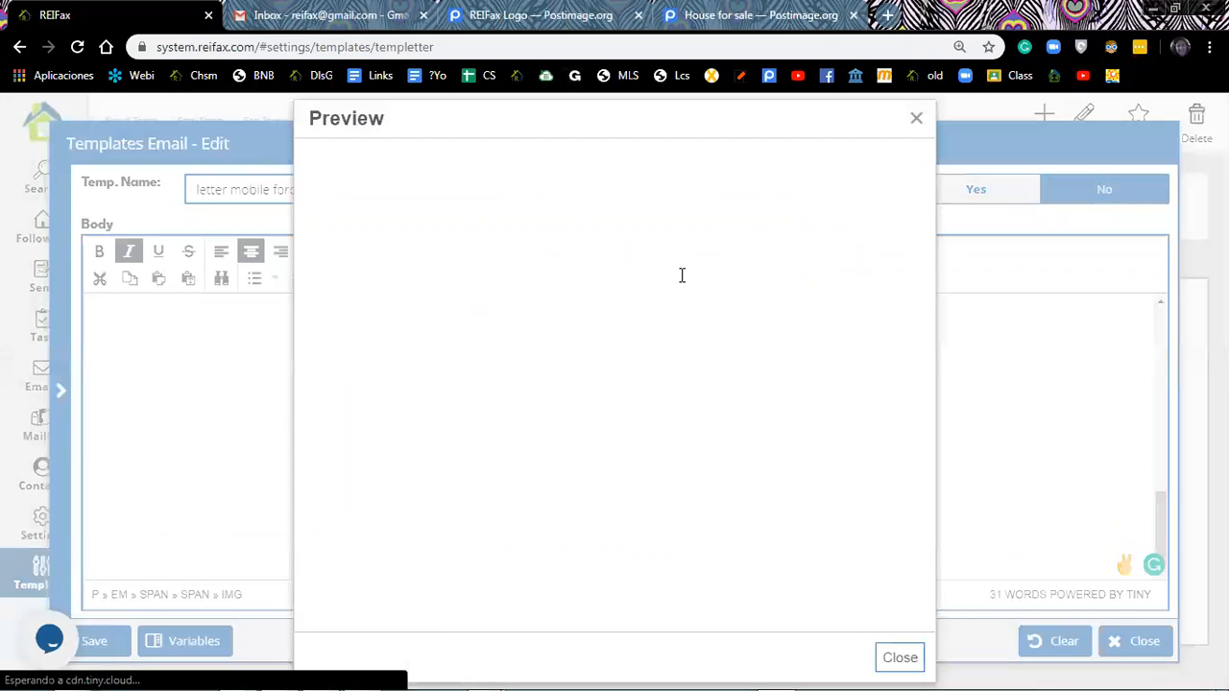
scroll(682, 278, down, 6)
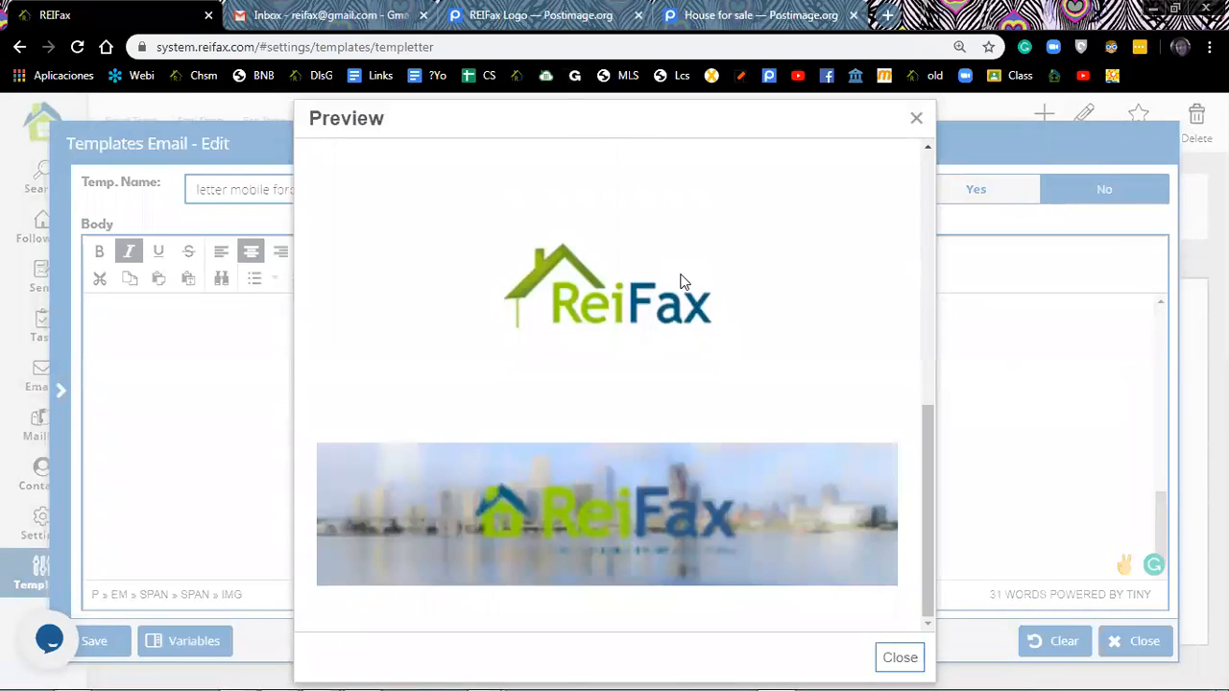
scroll(682, 280, up, 7)
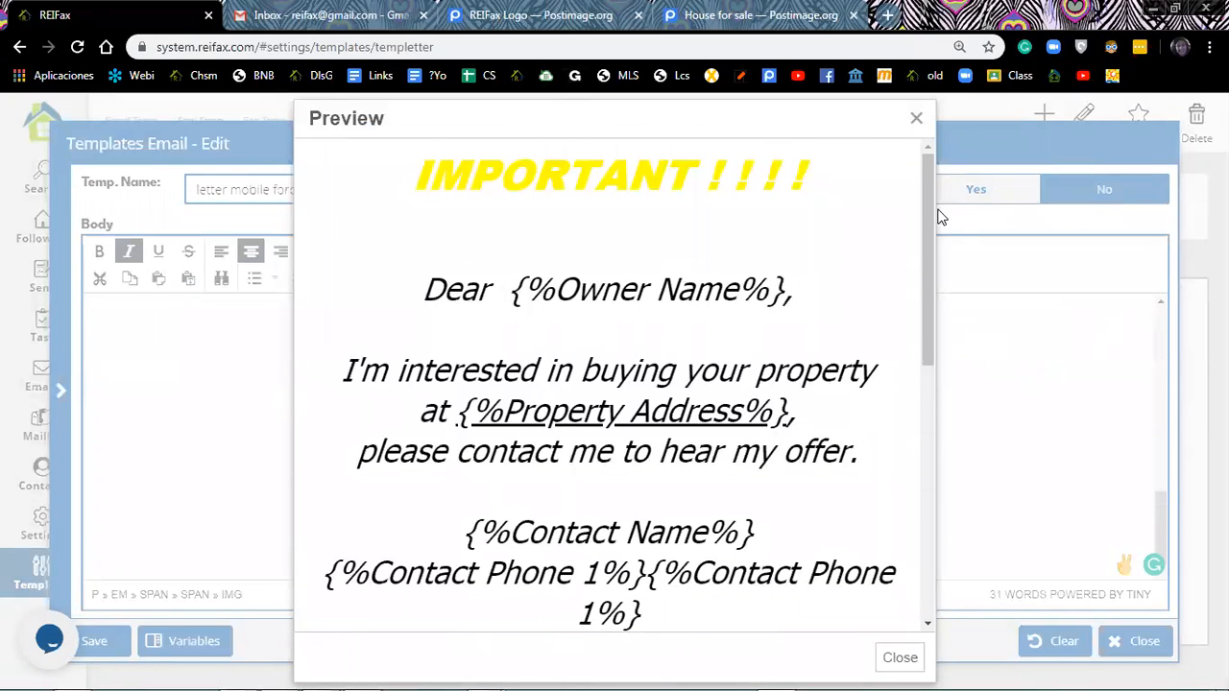
click(915, 120)
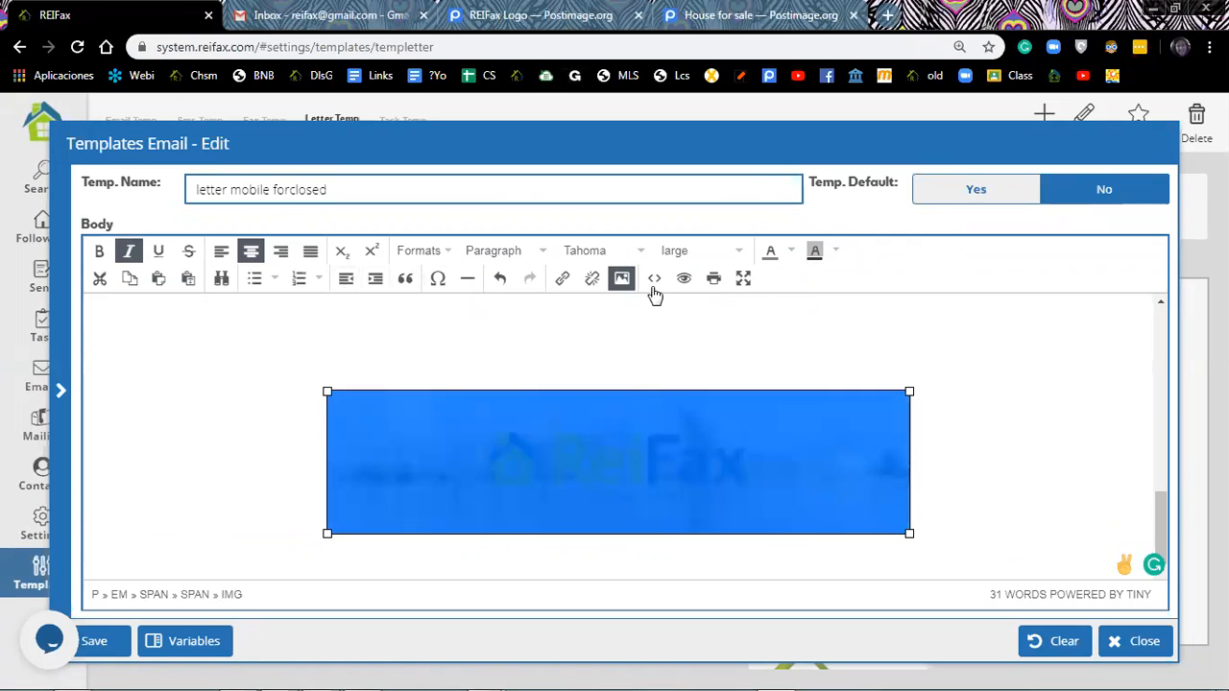
click(713, 280)
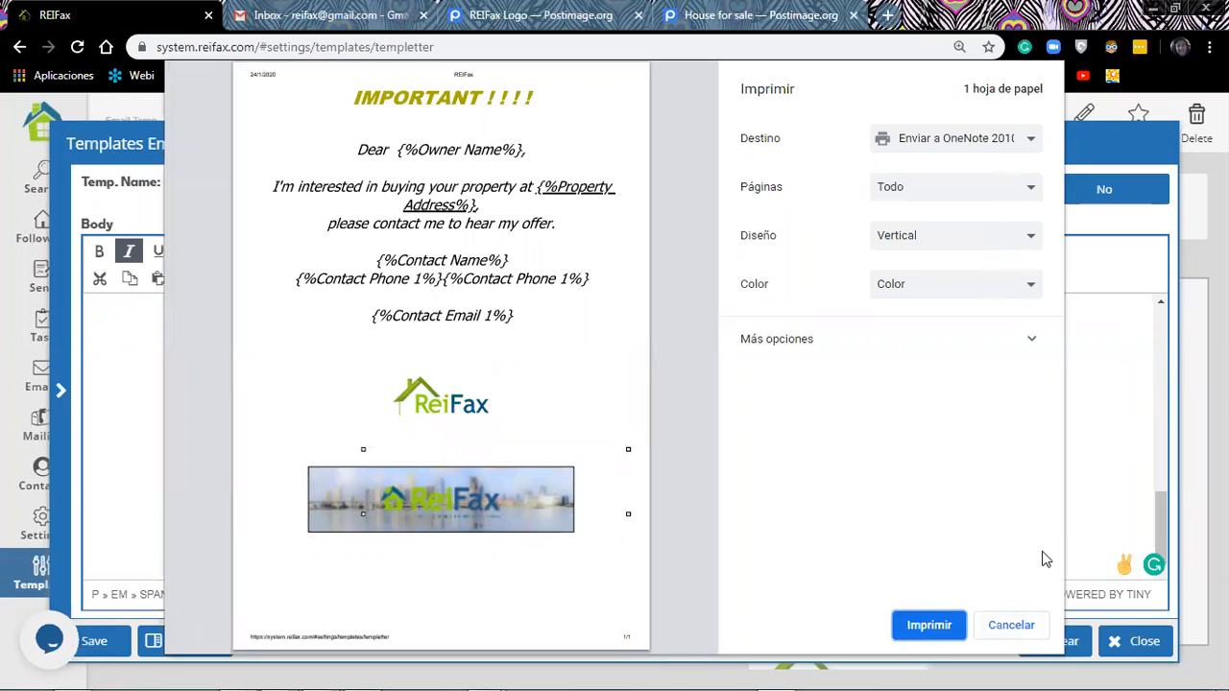
click(1011, 625)
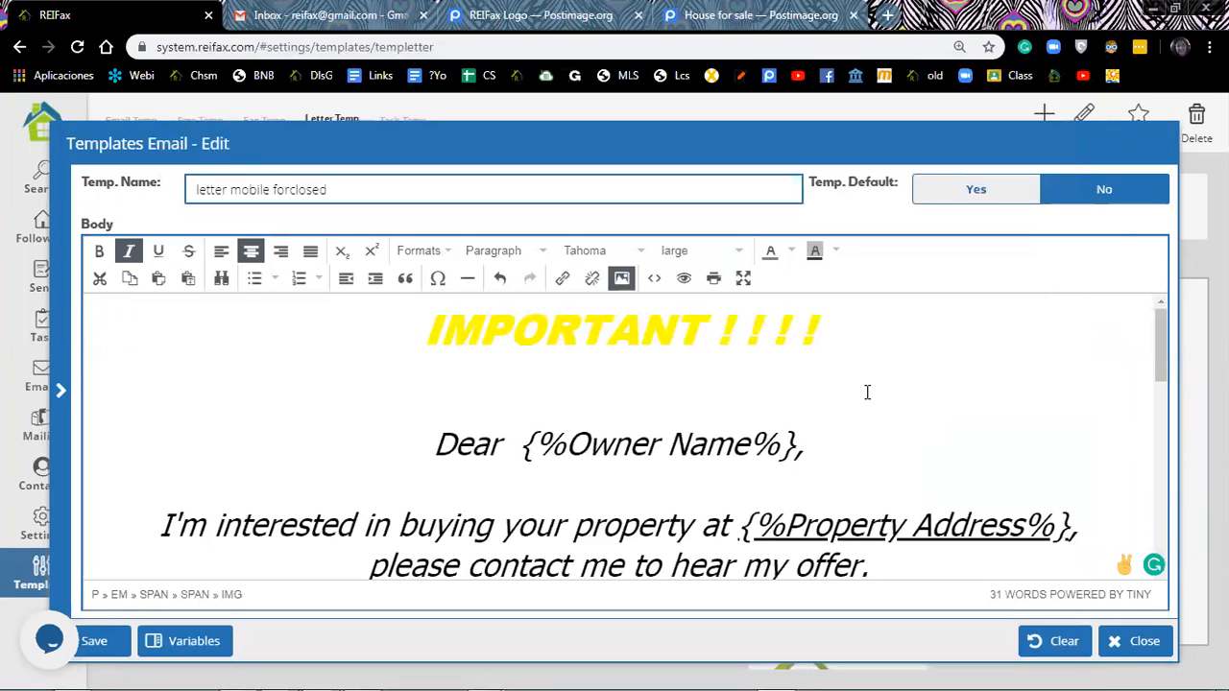
scroll(866, 392, down, 7)
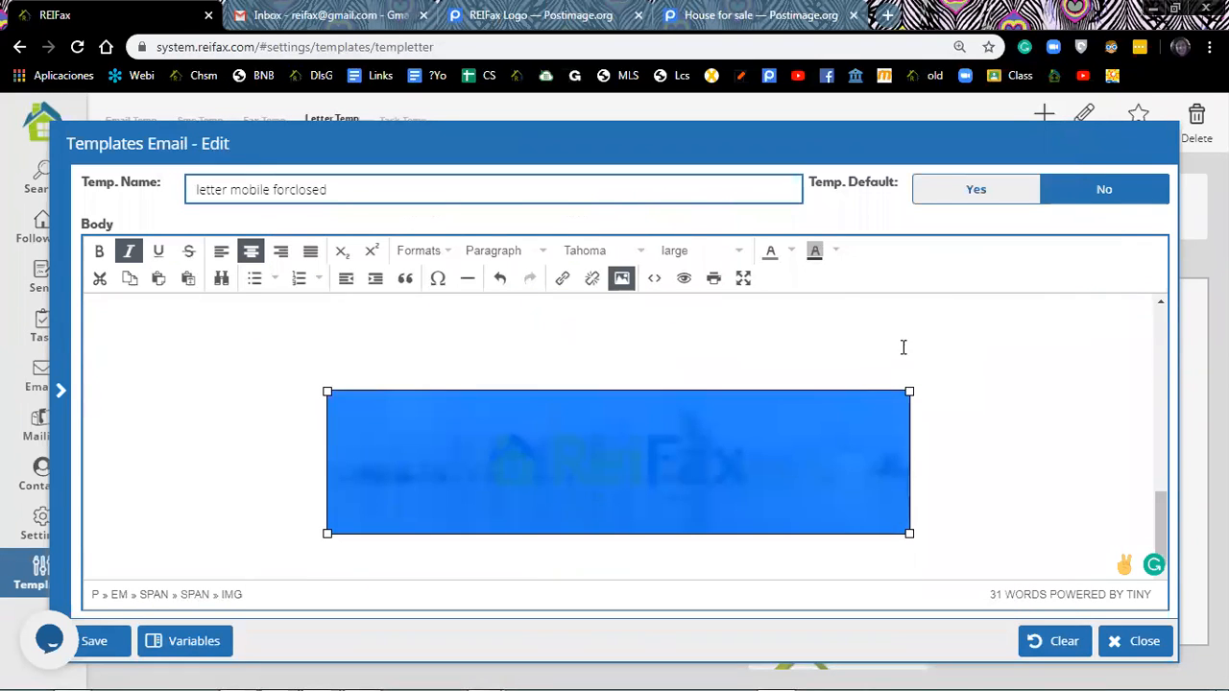
- Close the Templates Email - Edit dialog to return to the letter templates list
click(1142, 645)
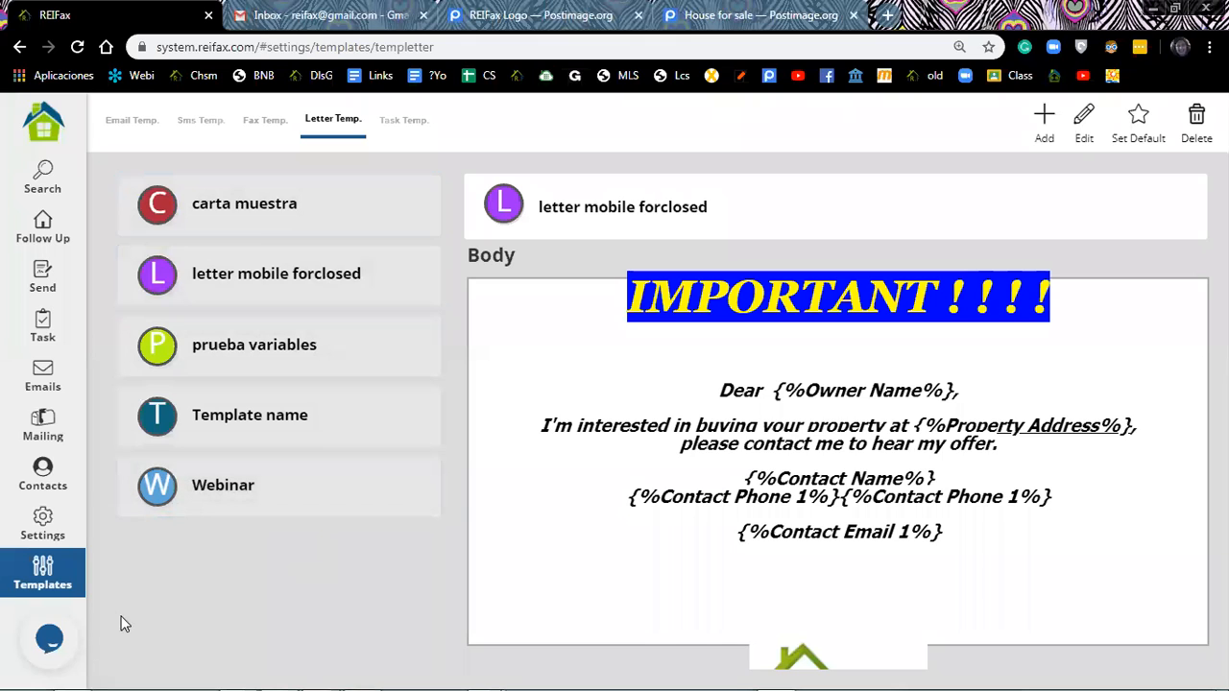
click(48, 639)
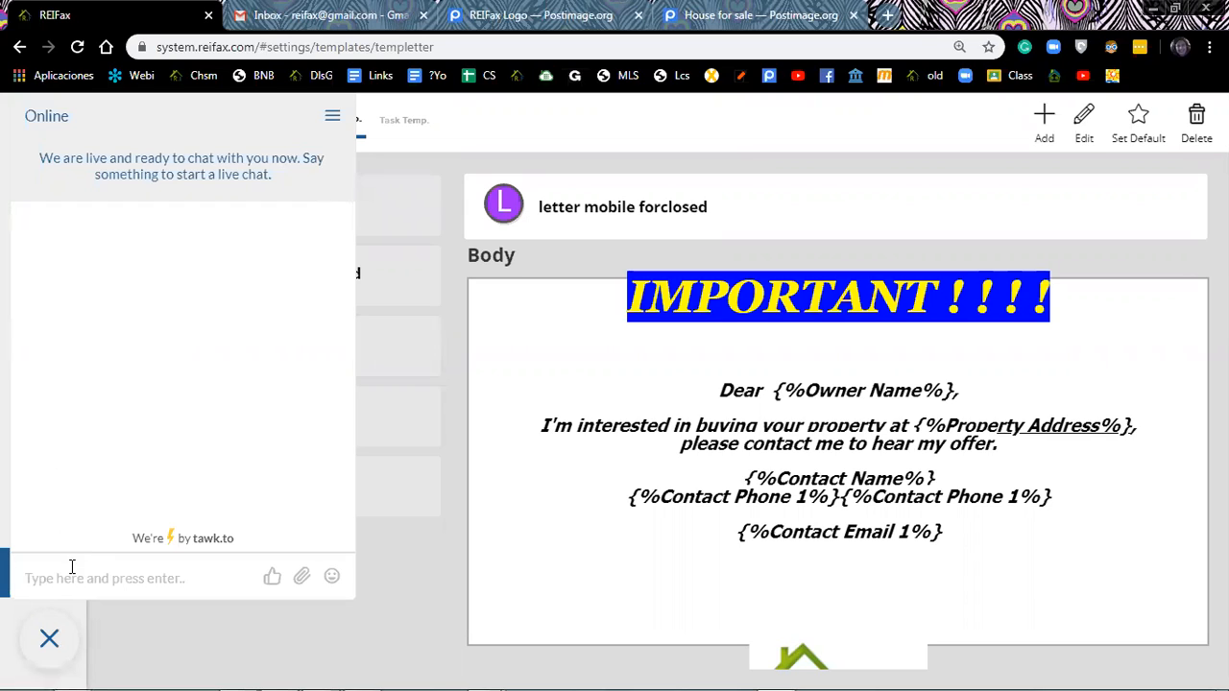
click(49, 641)
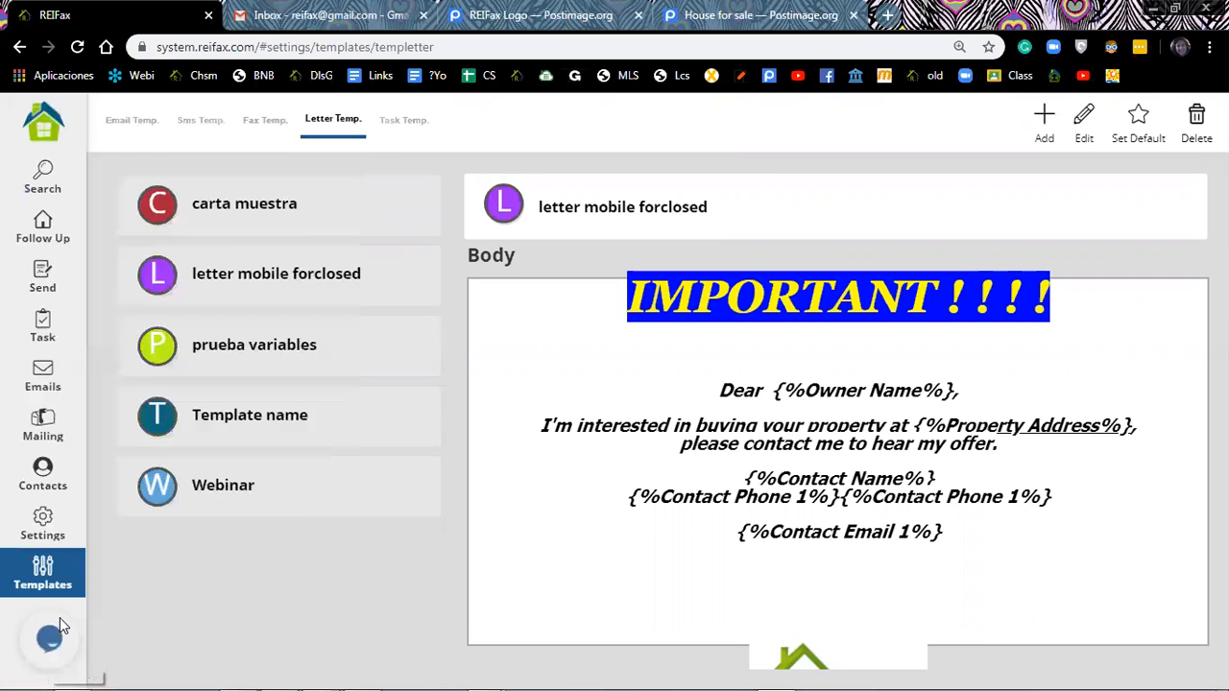